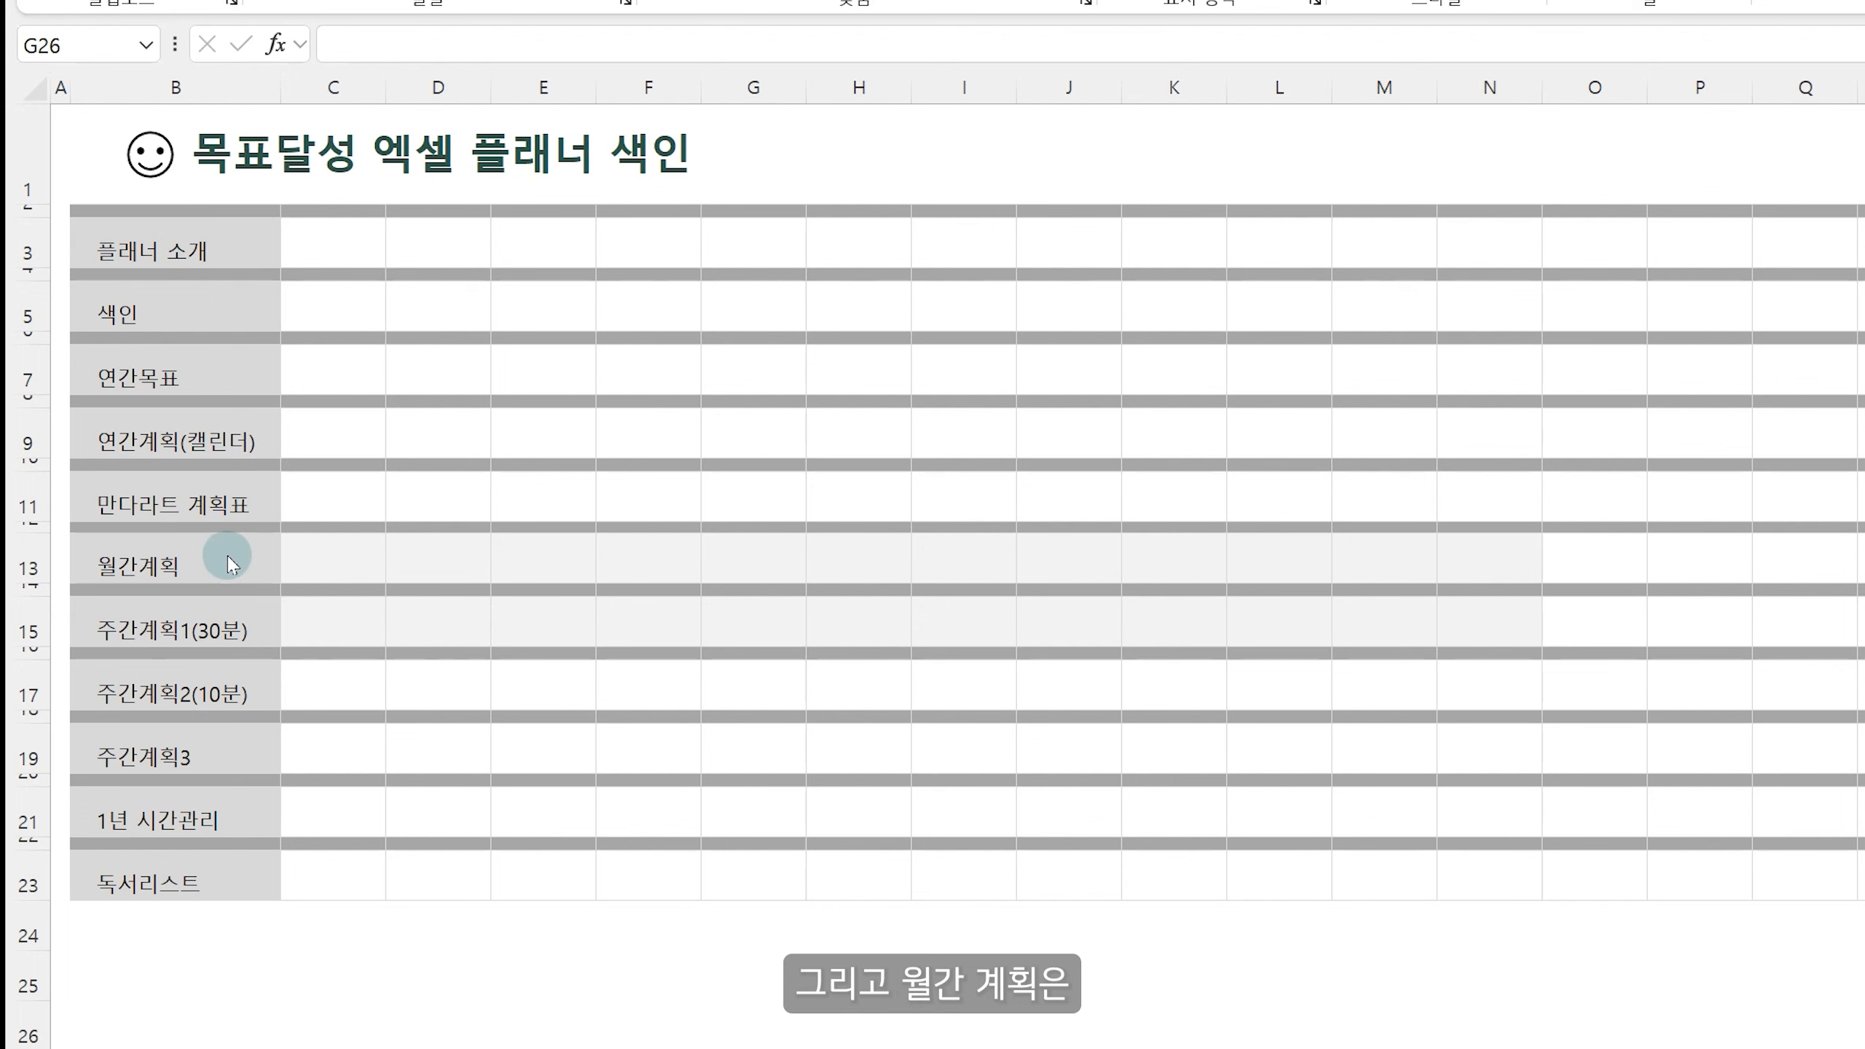
- Enter 1월 in the first cell of the 월간계획 row and fill the series across to 12월
{"action": "key", "text": "Escape"}
{"action": "left_click", "coordinate": [334, 557]}
{"action": "type", "text": "1월"}
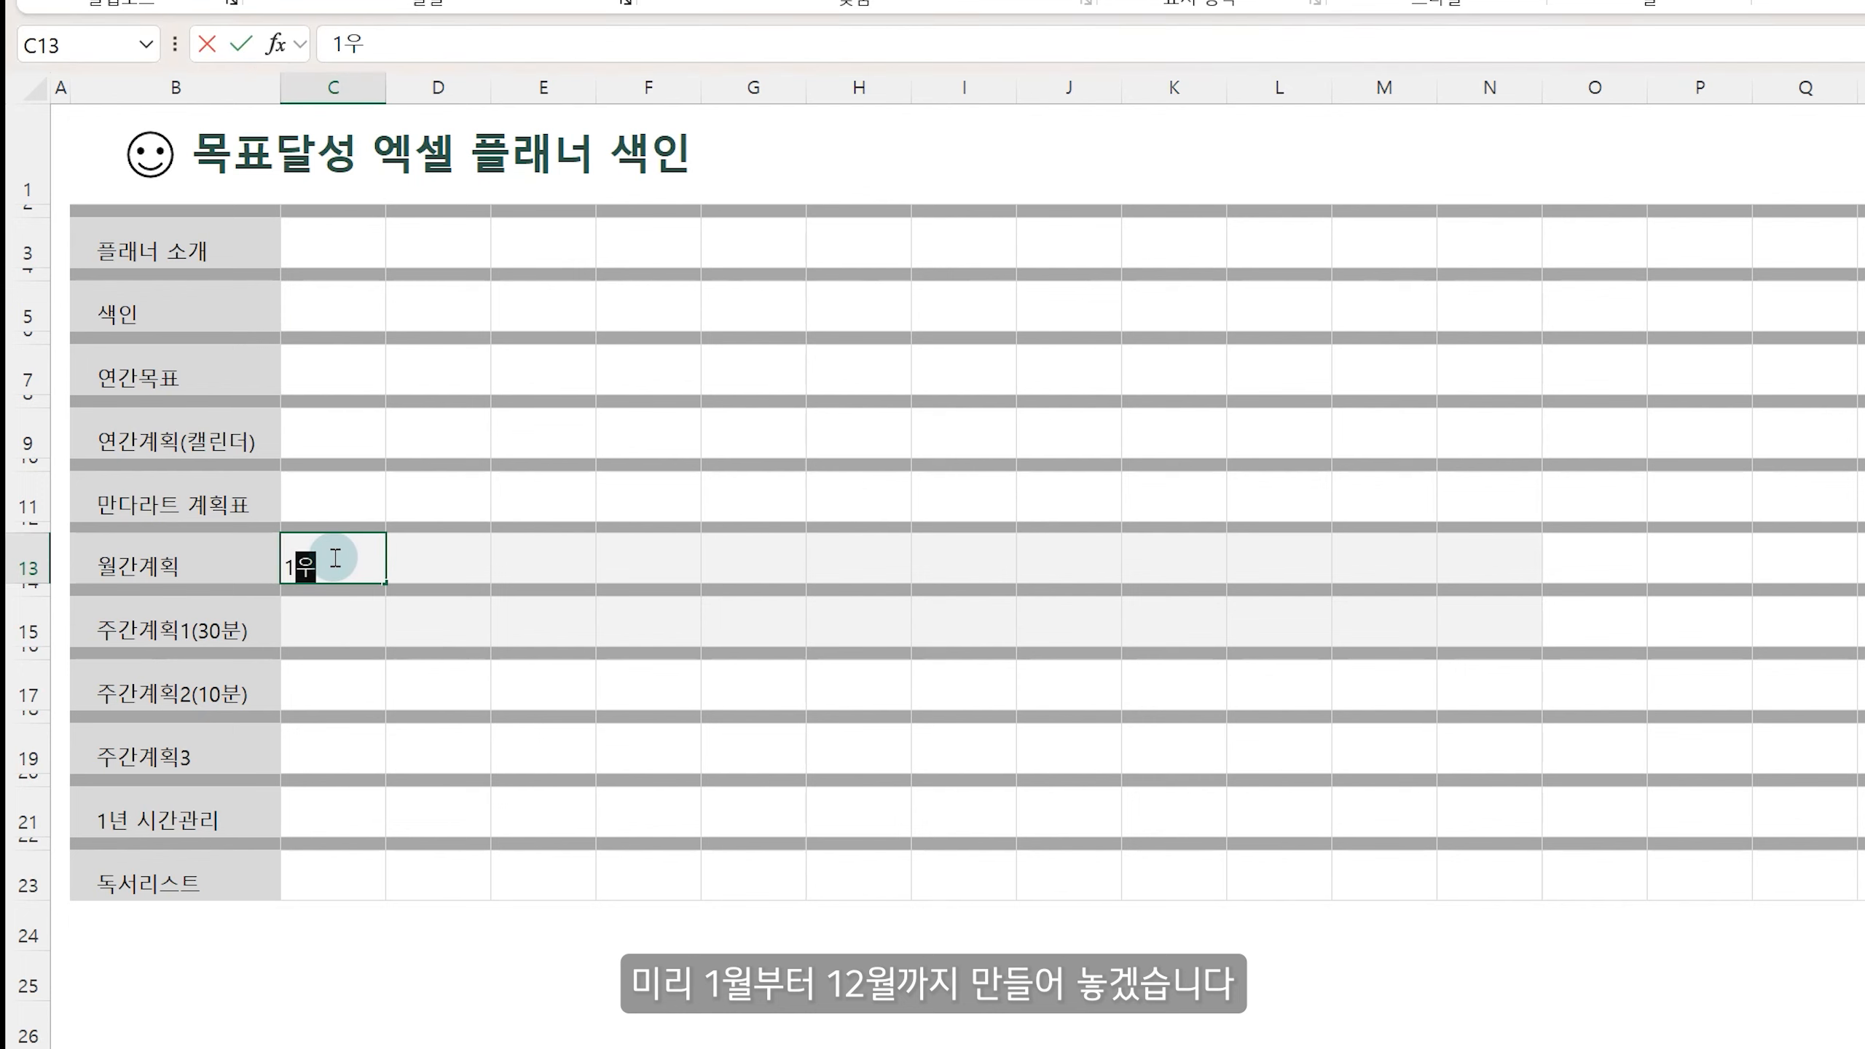
{"action": "key", "text": "Return"}
{"action": "left_click", "coordinate": [367, 567]}
{"action": "left_click_drag", "start_coordinate": [385, 584], "coordinate": [1542, 573]}
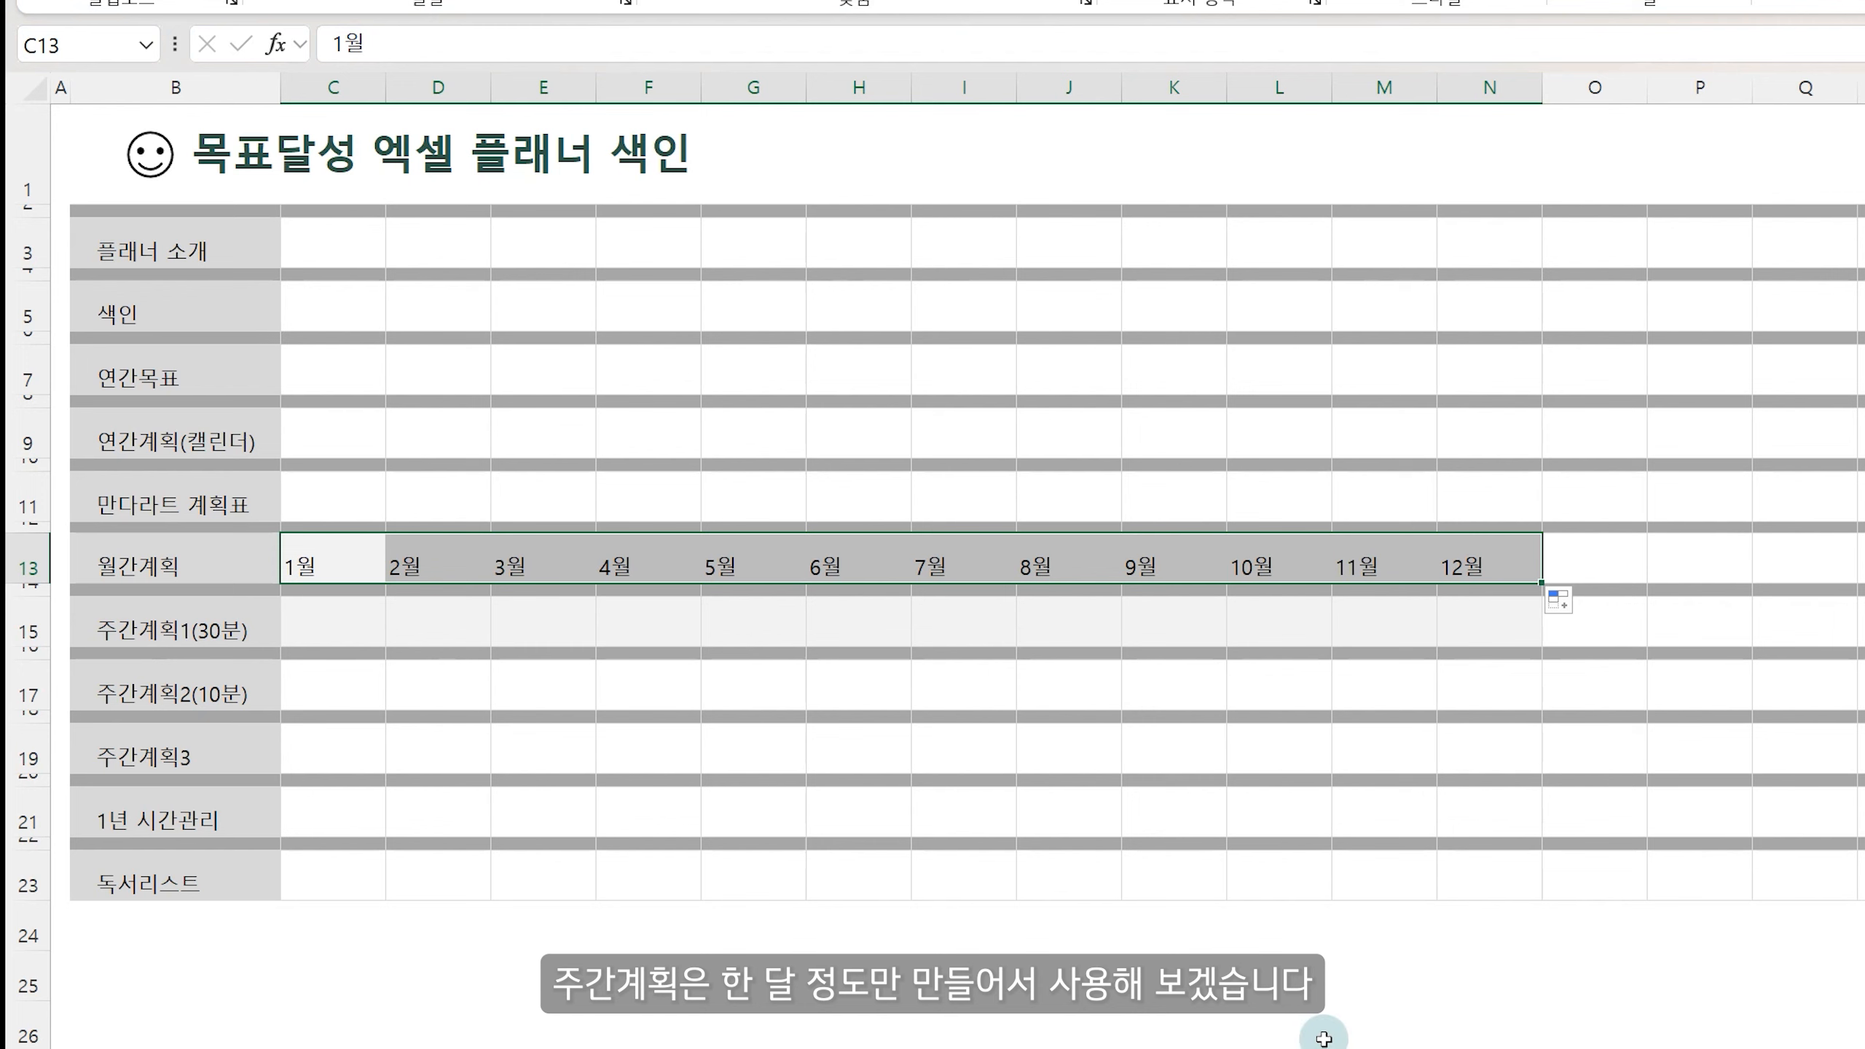
- Enter the week range 12.30-1.5 in the first cell of the 주간계획1(30분) row
{"action": "left_click", "coordinate": [335, 619]}
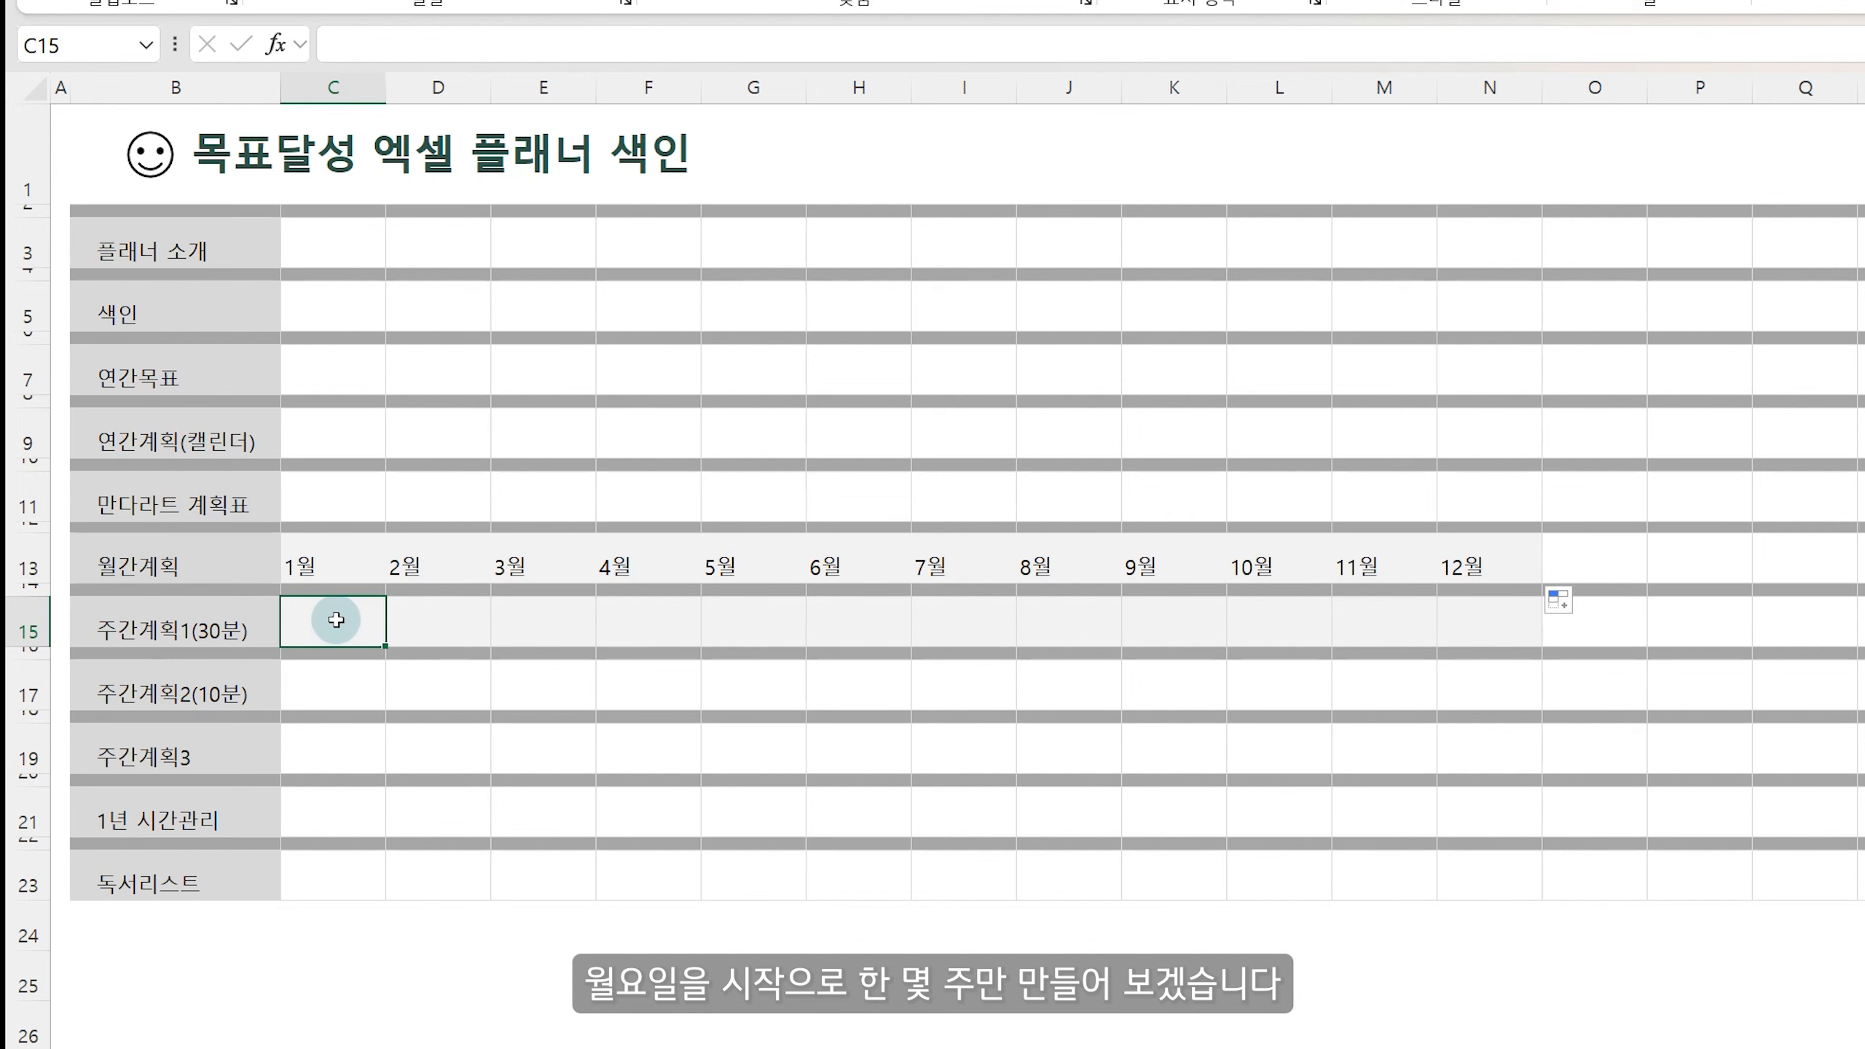
{"action": "type", "text": "12.30-"}
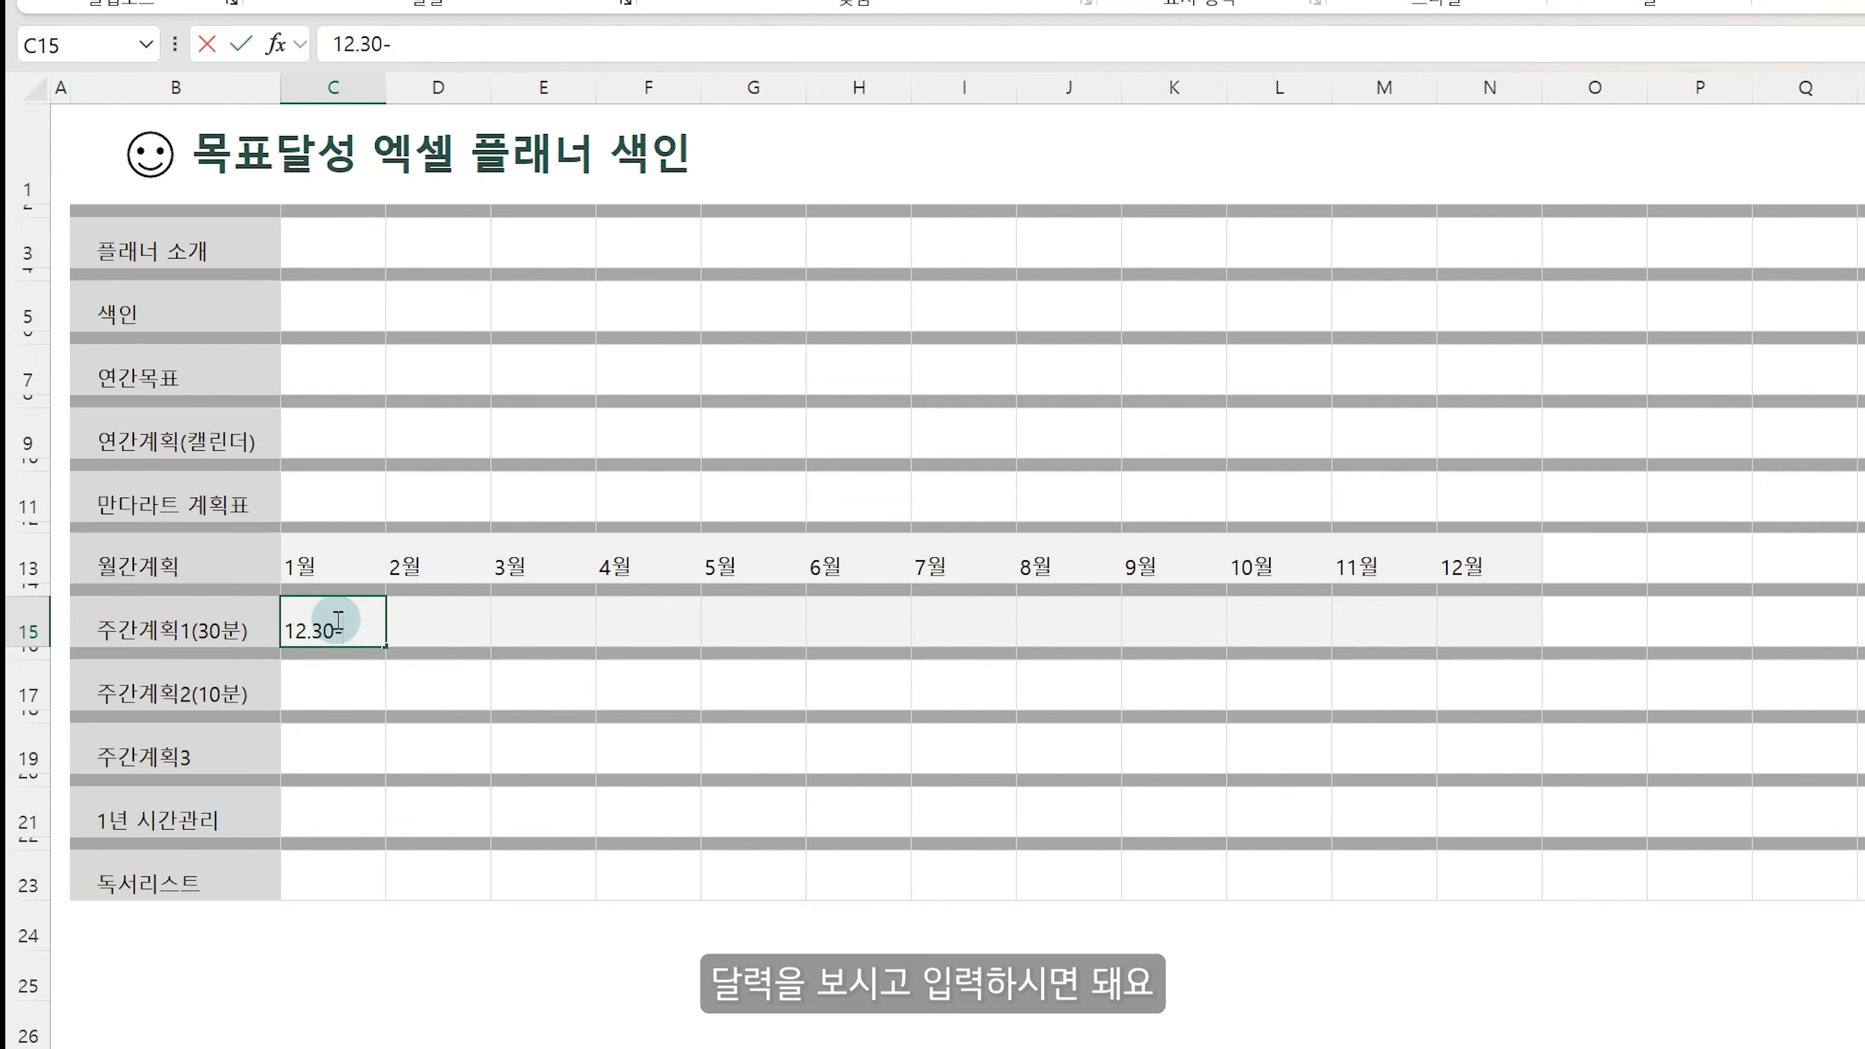
{"action": "type", "text": "1.5"}
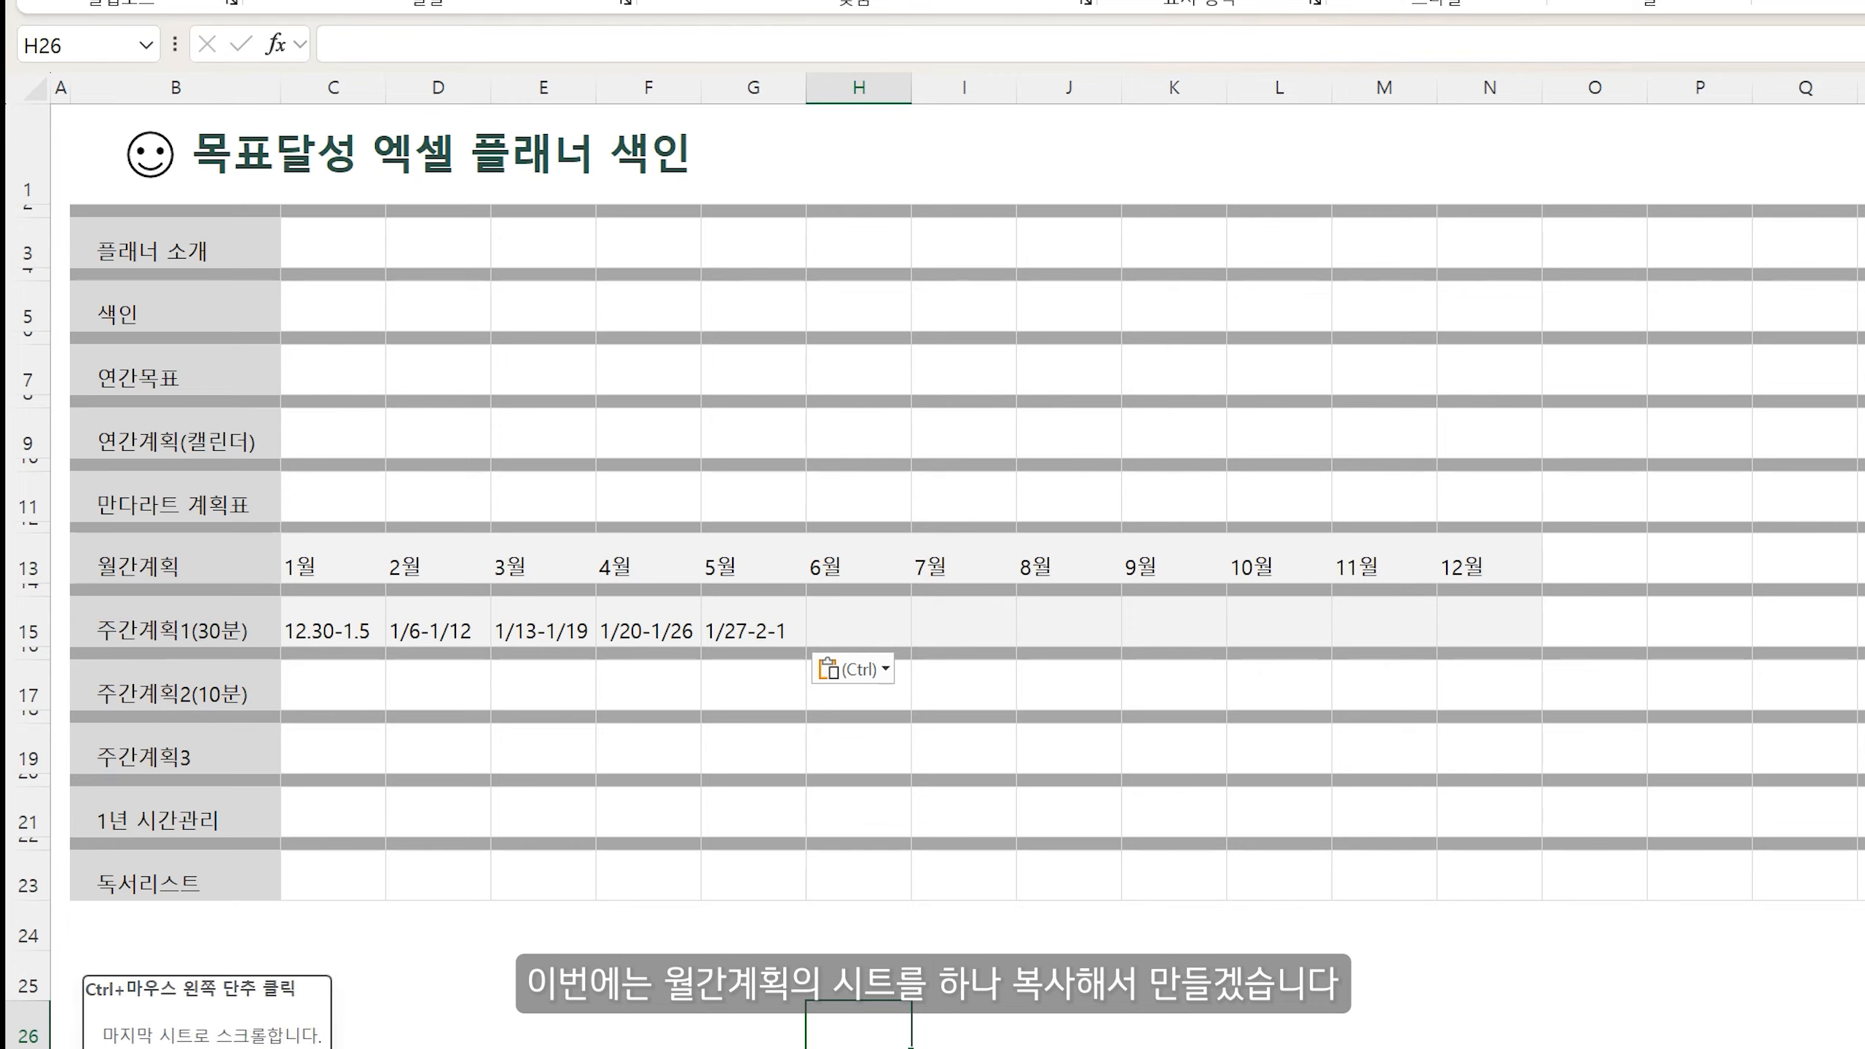
- Duplicate the 월간계획 sheet directly after the original and rename the copy 1월
{"action": "right_click", "coordinate": [1078, 1035]}
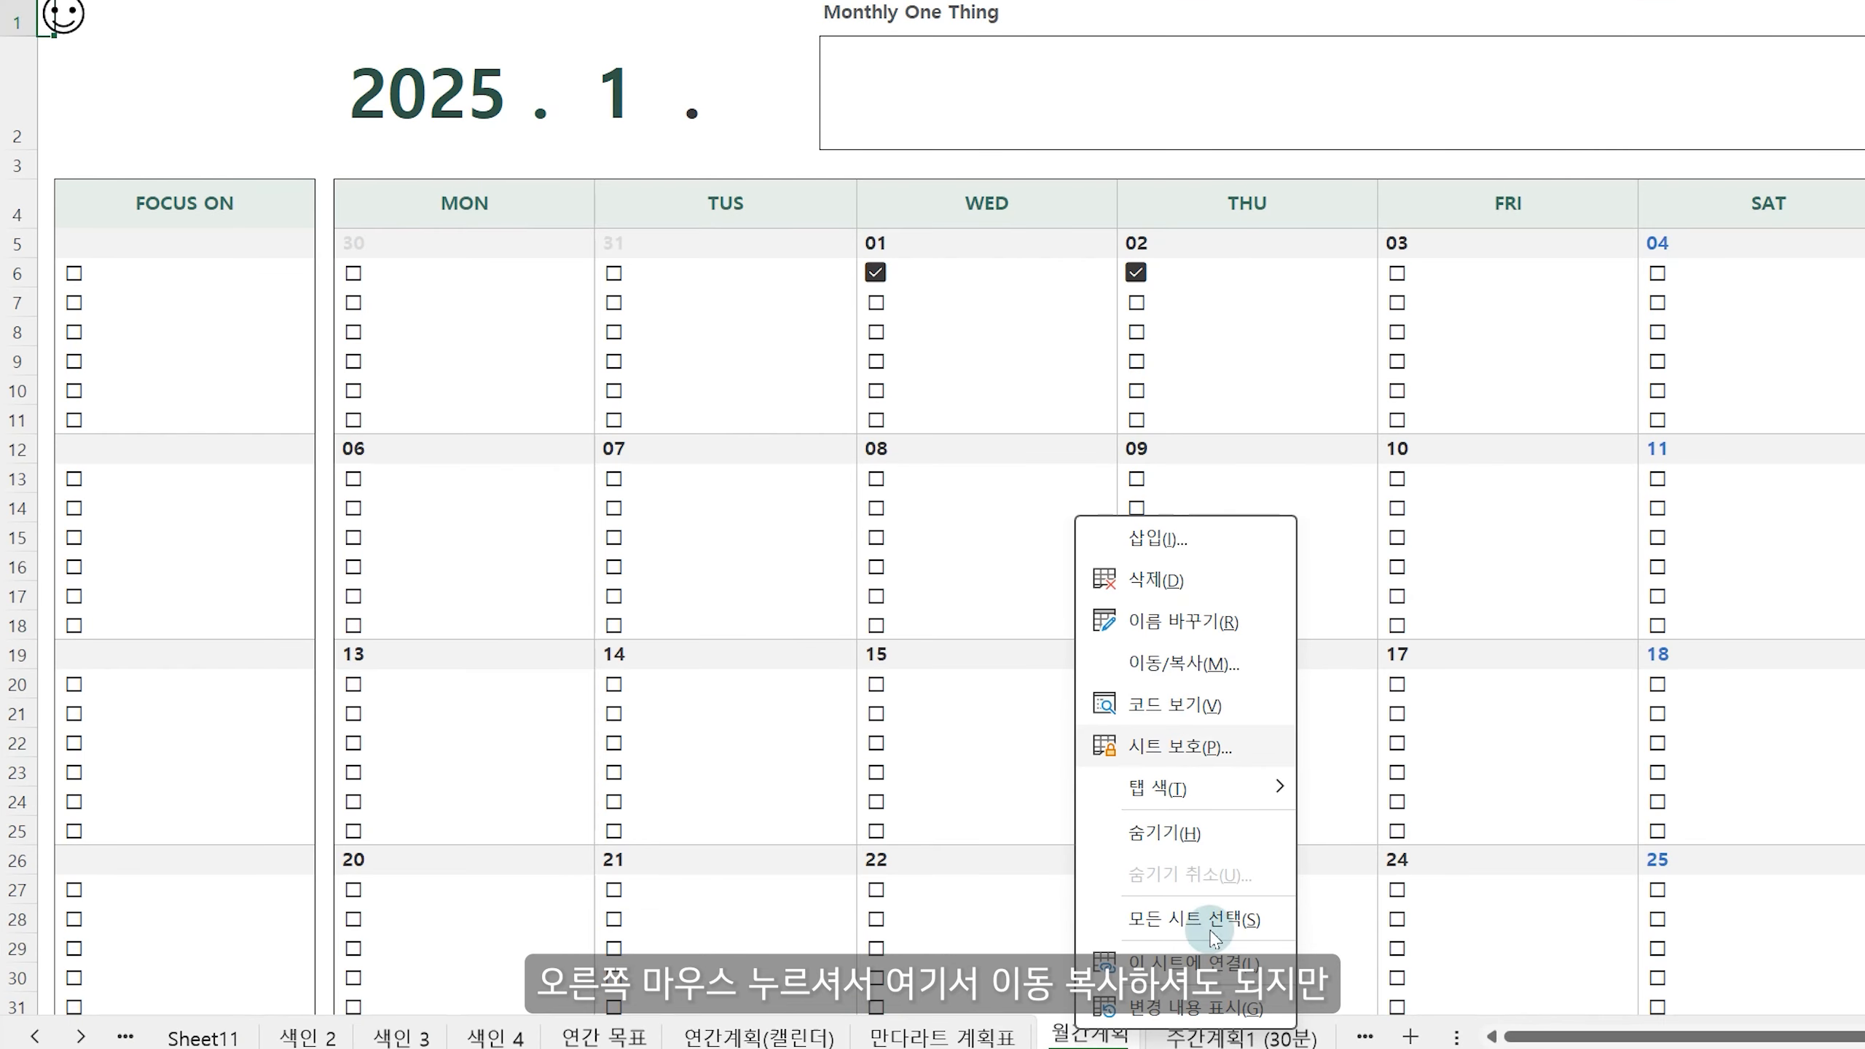
{"action": "left_click", "coordinate": [1081, 1035]}
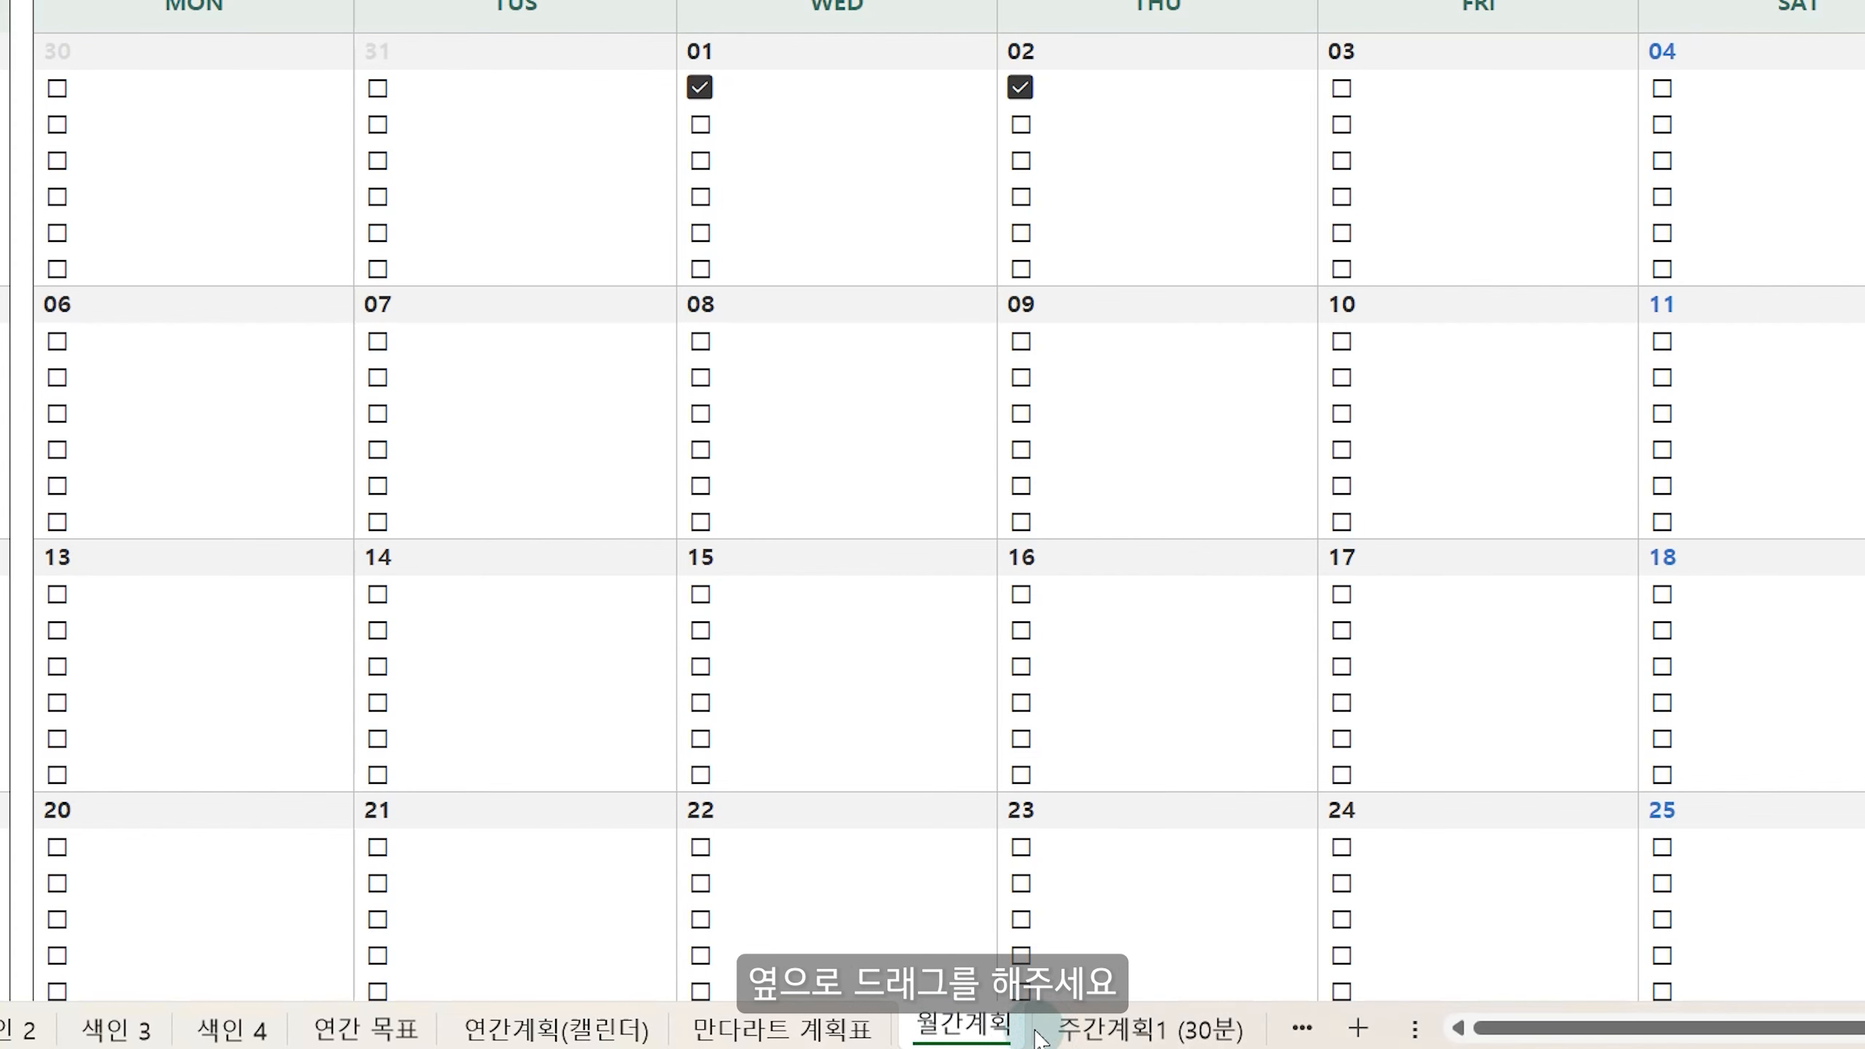
{"action": "left_click_drag", "start_coordinate": [985, 1038], "coordinate": [1057, 1036]}
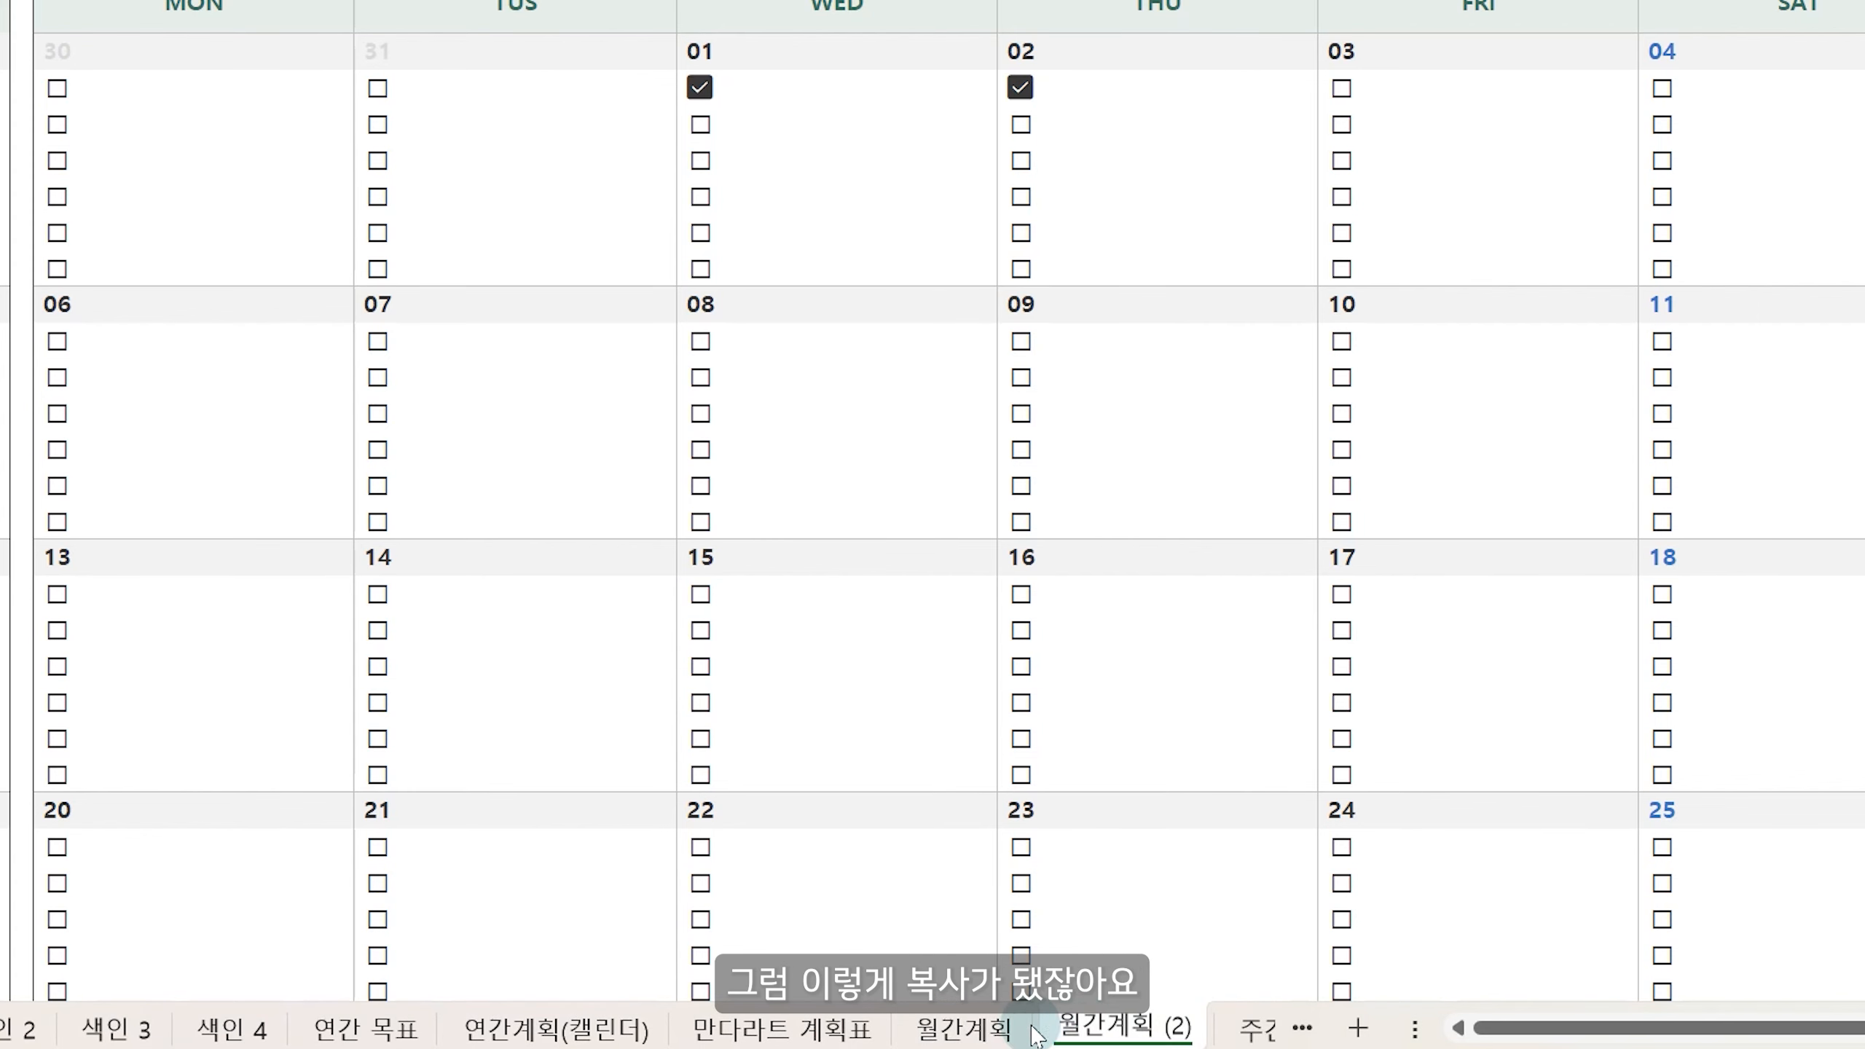
{"action": "double_click", "coordinate": [1099, 1032]}
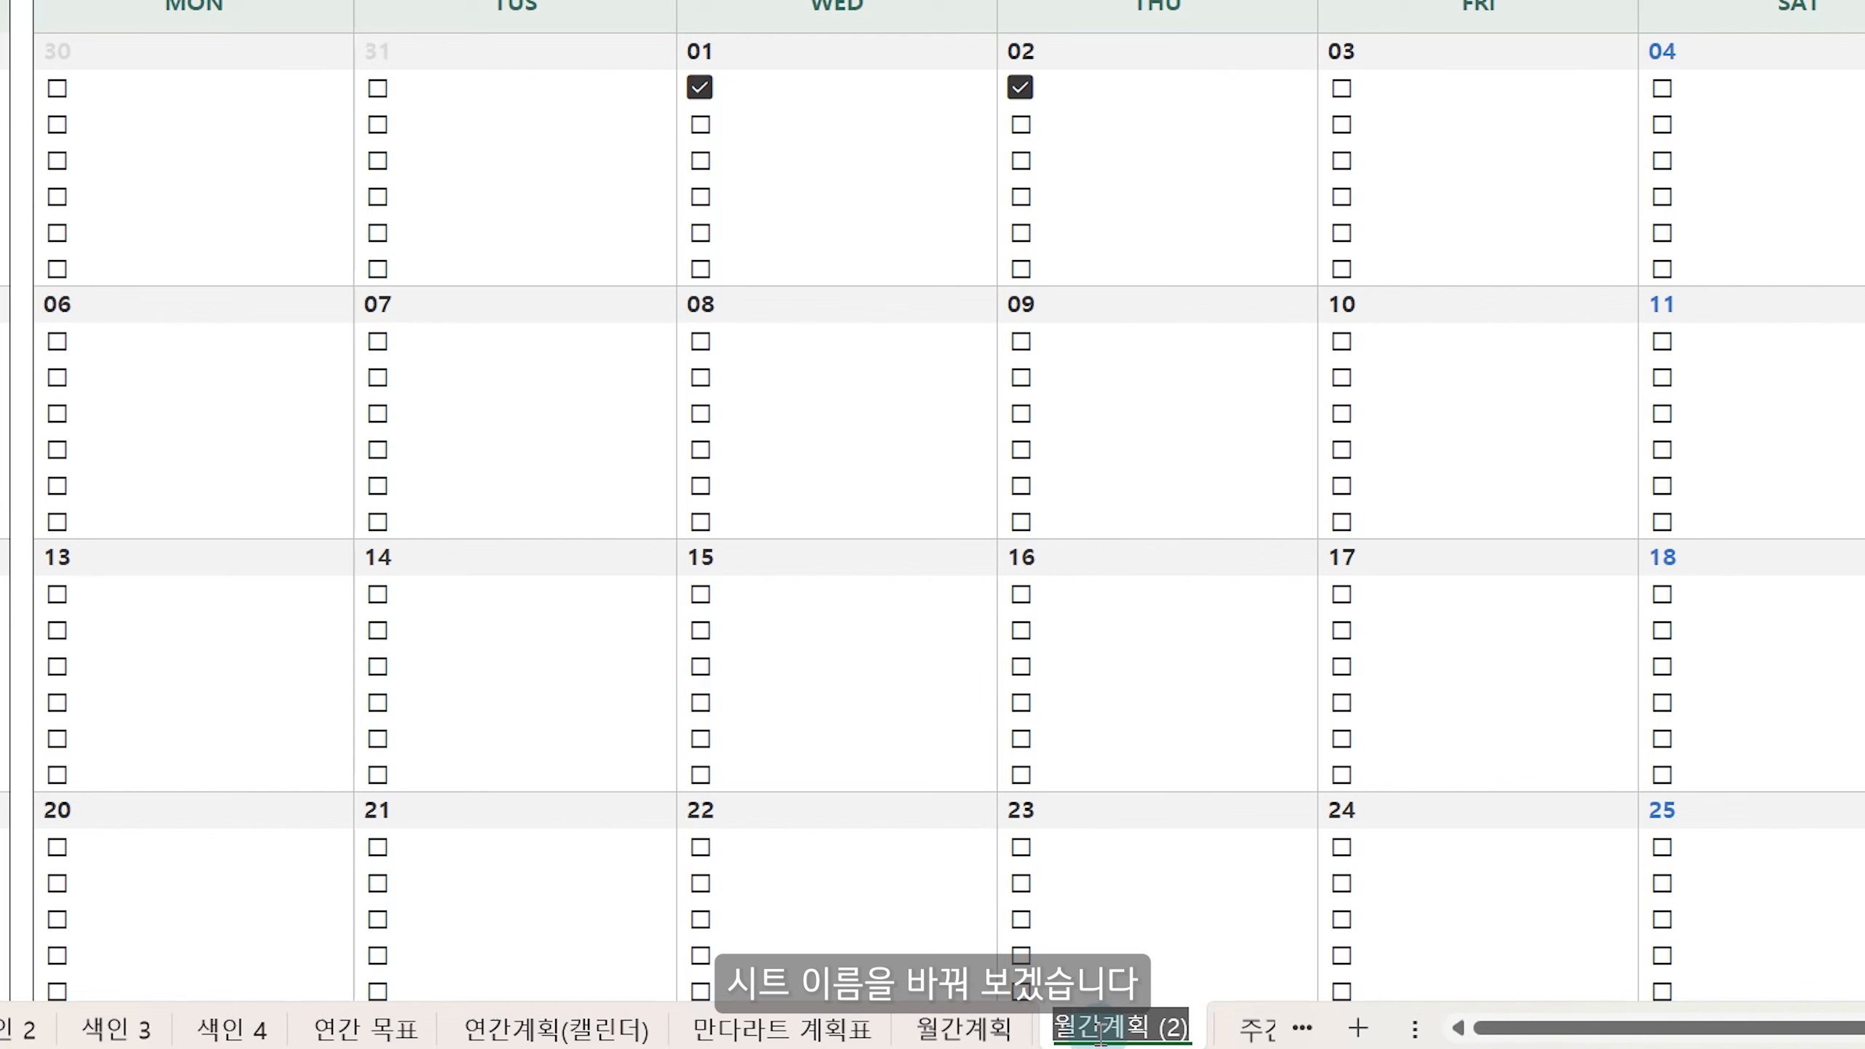
{"action": "type", "text": "1"}
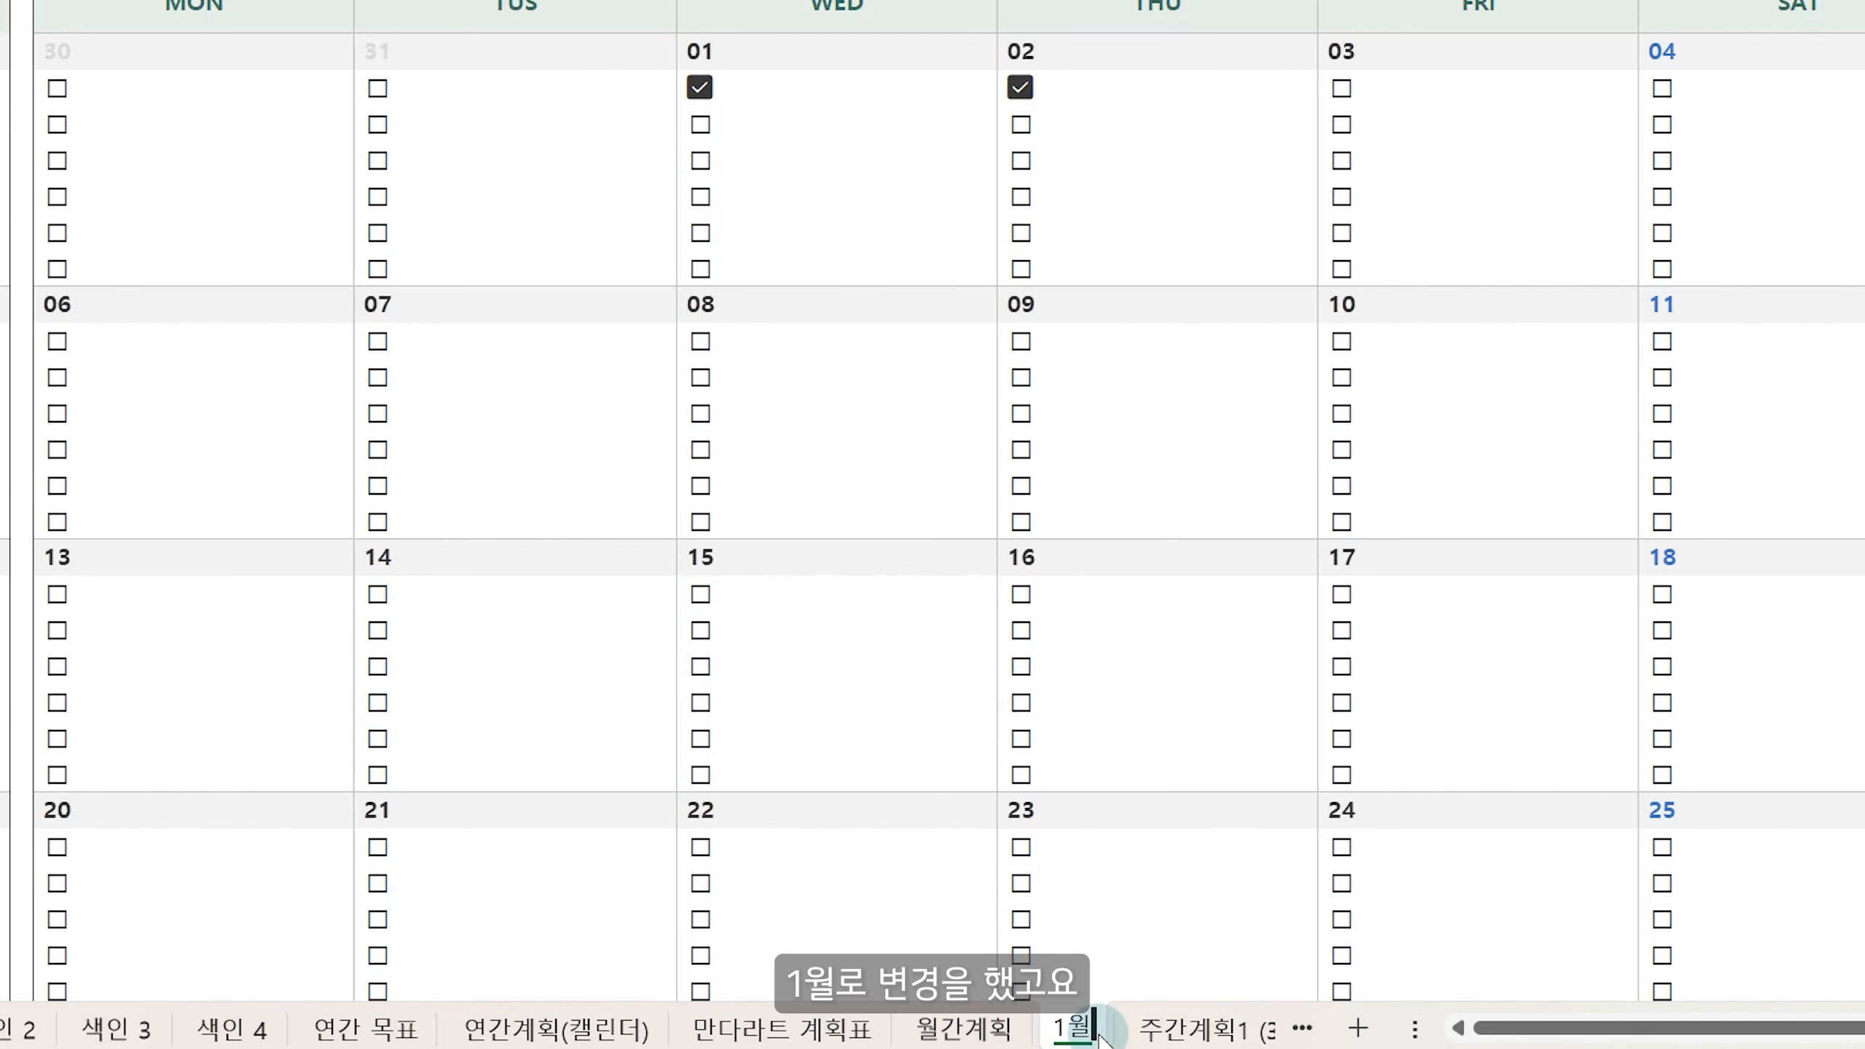
{"action": "type", "text": "월"}
{"action": "key", "text": "Return"}
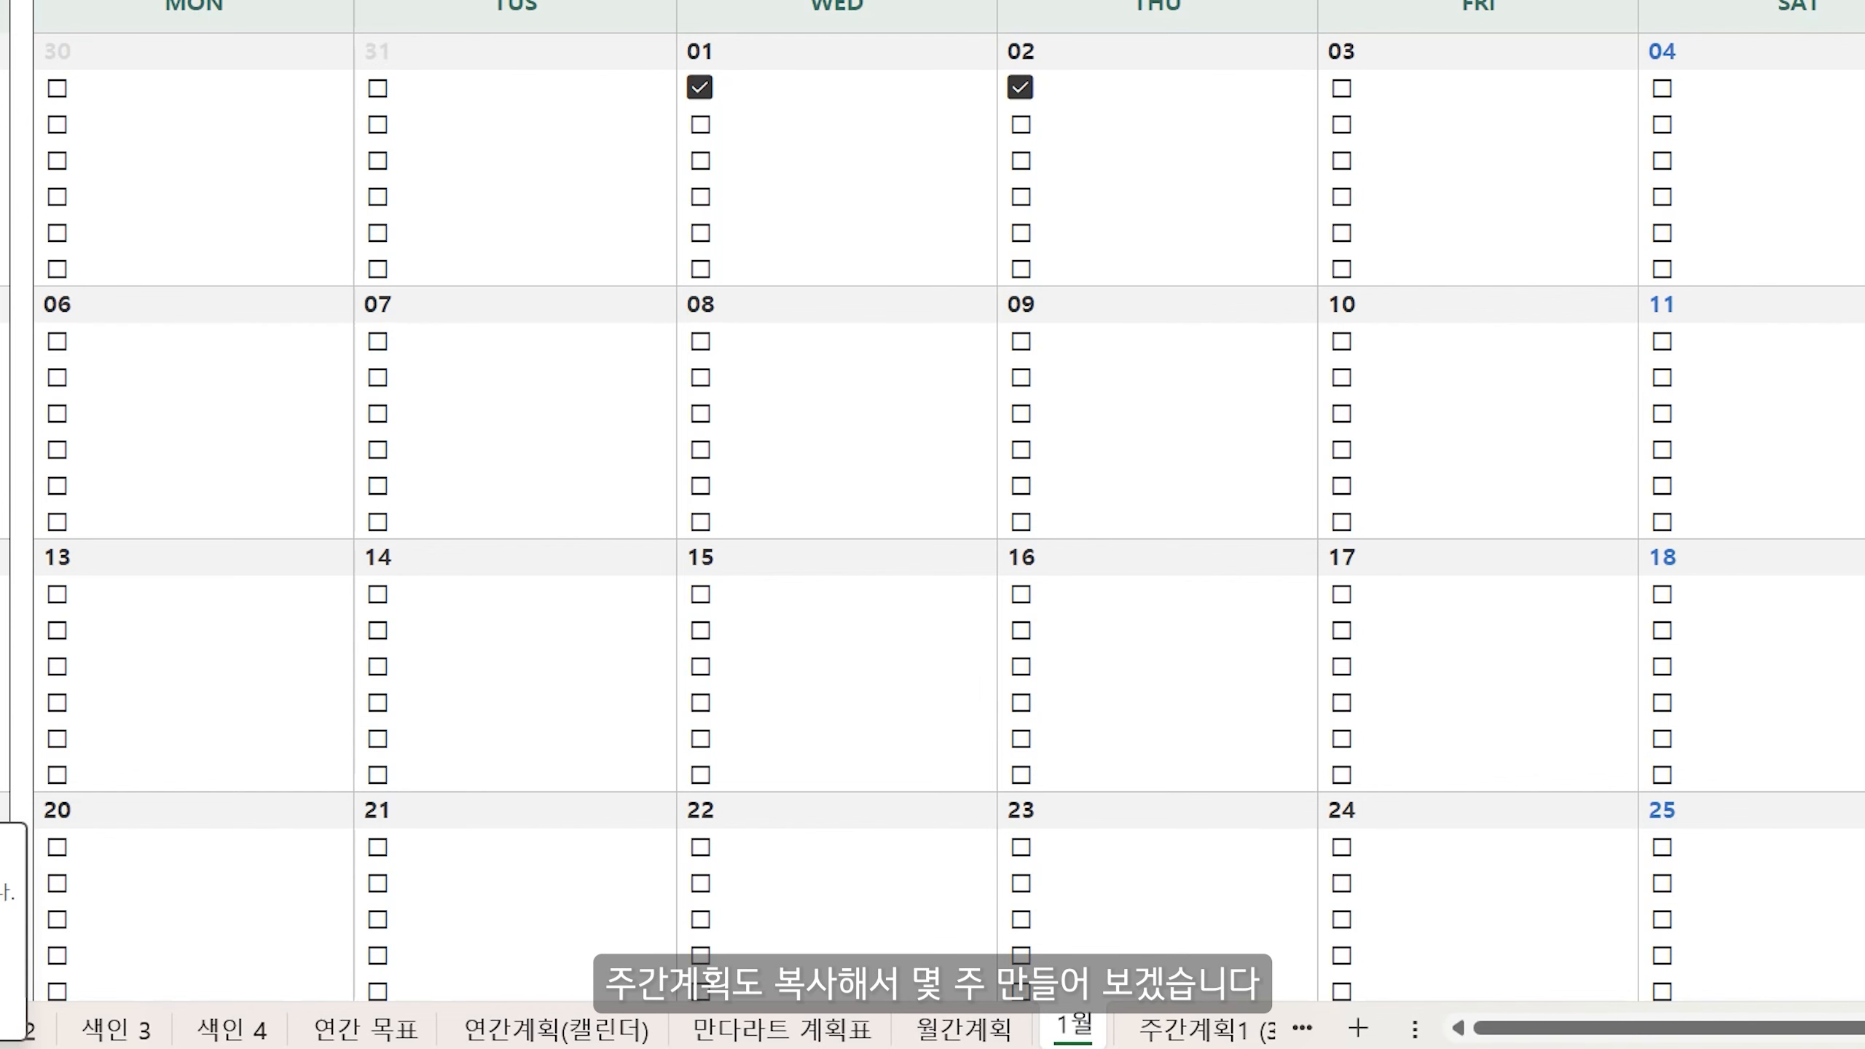
- Duplicate the 주간계획1 (30분) sheet directly after the original and open the copy's name for editing
{"action": "left_click", "coordinate": [2, 1030]}
{"action": "left_click", "coordinate": [1, 1030]}
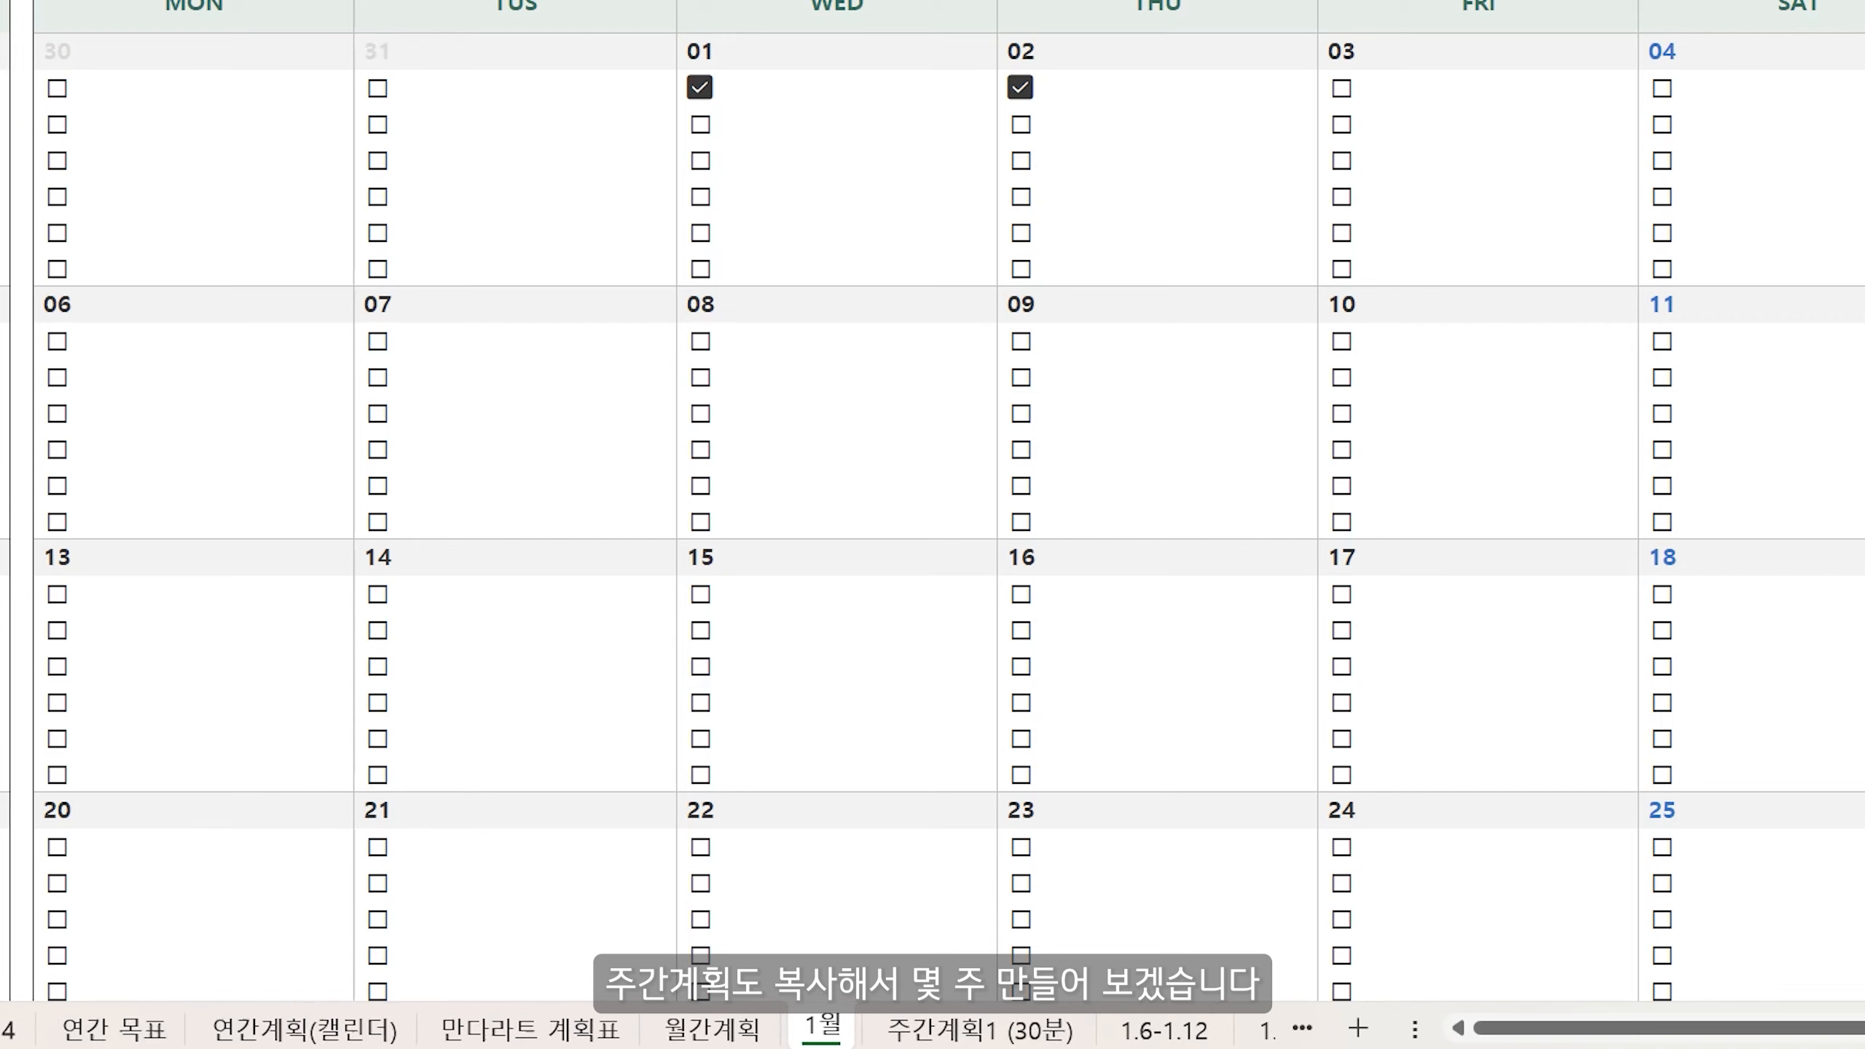
{"action": "left_click", "coordinate": [2, 1030]}
{"action": "left_click", "coordinate": [1, 1030]}
{"action": "left_click", "coordinate": [763, 1024]}
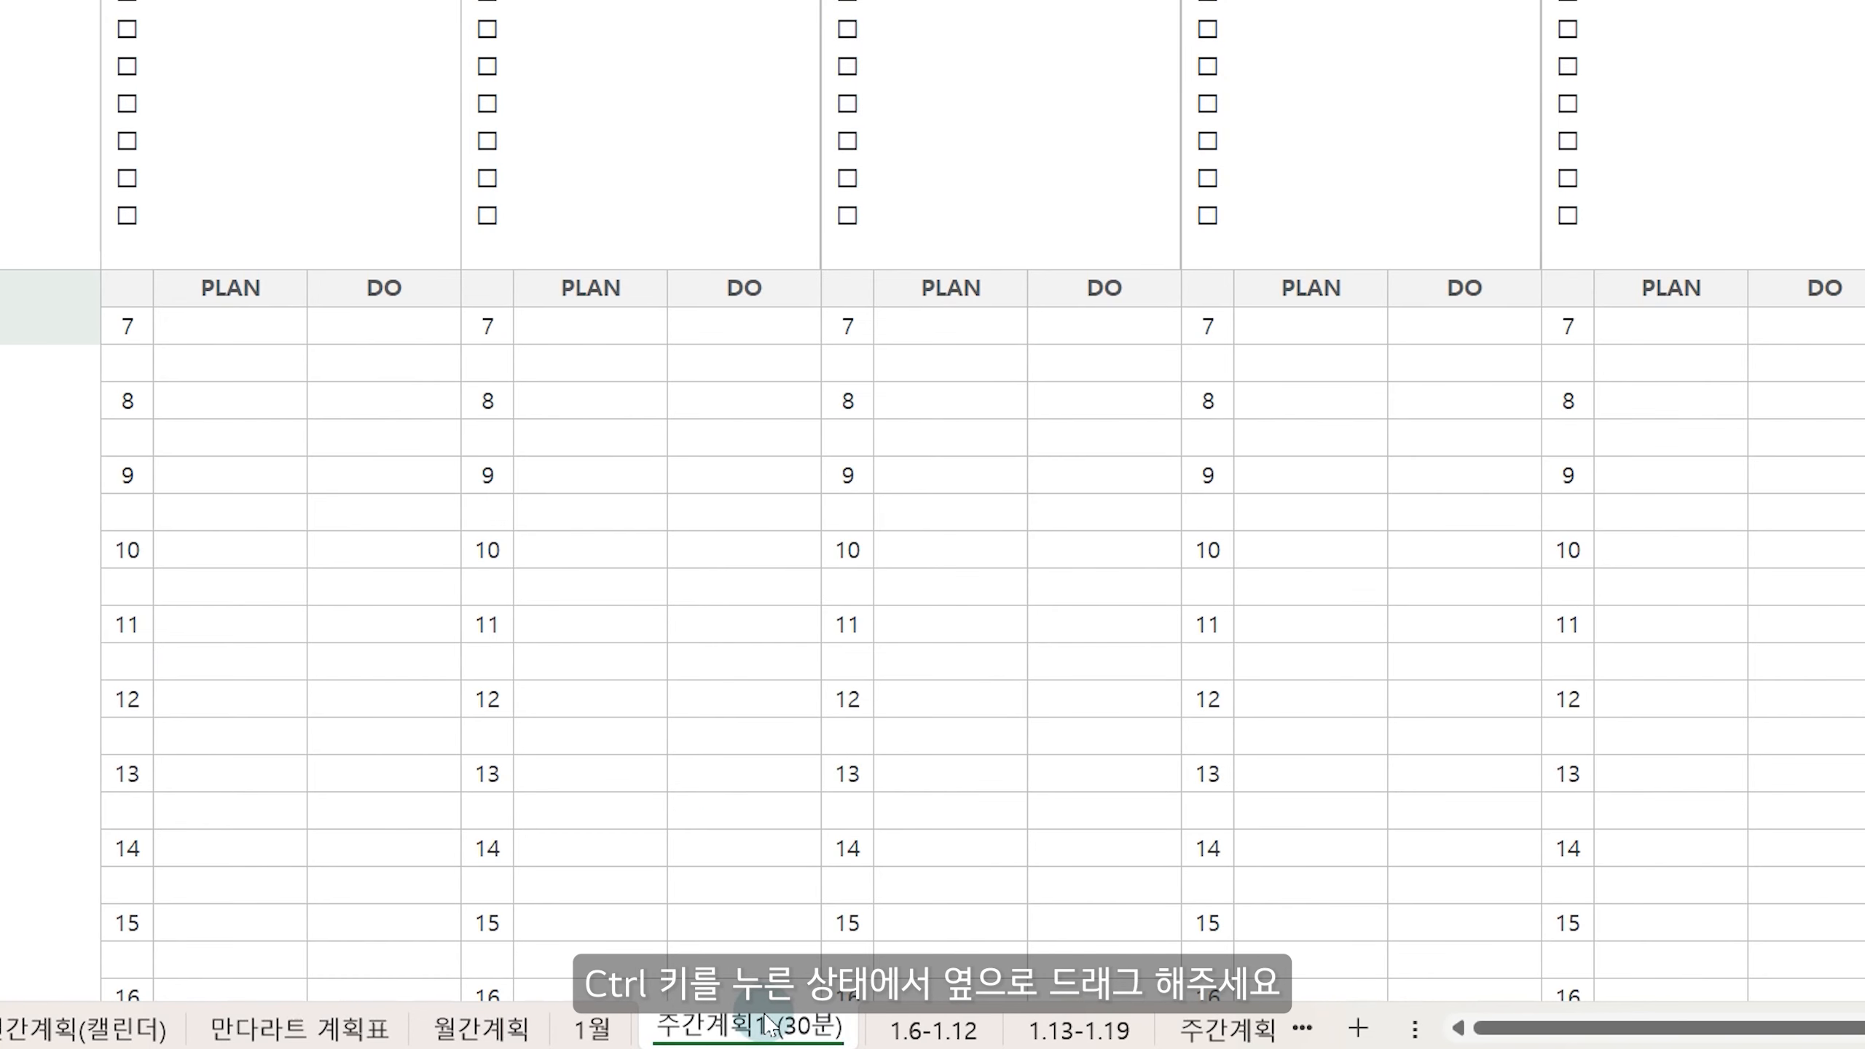
{"action": "left_click_drag", "start_coordinate": [767, 1025], "coordinate": [880, 1035]}
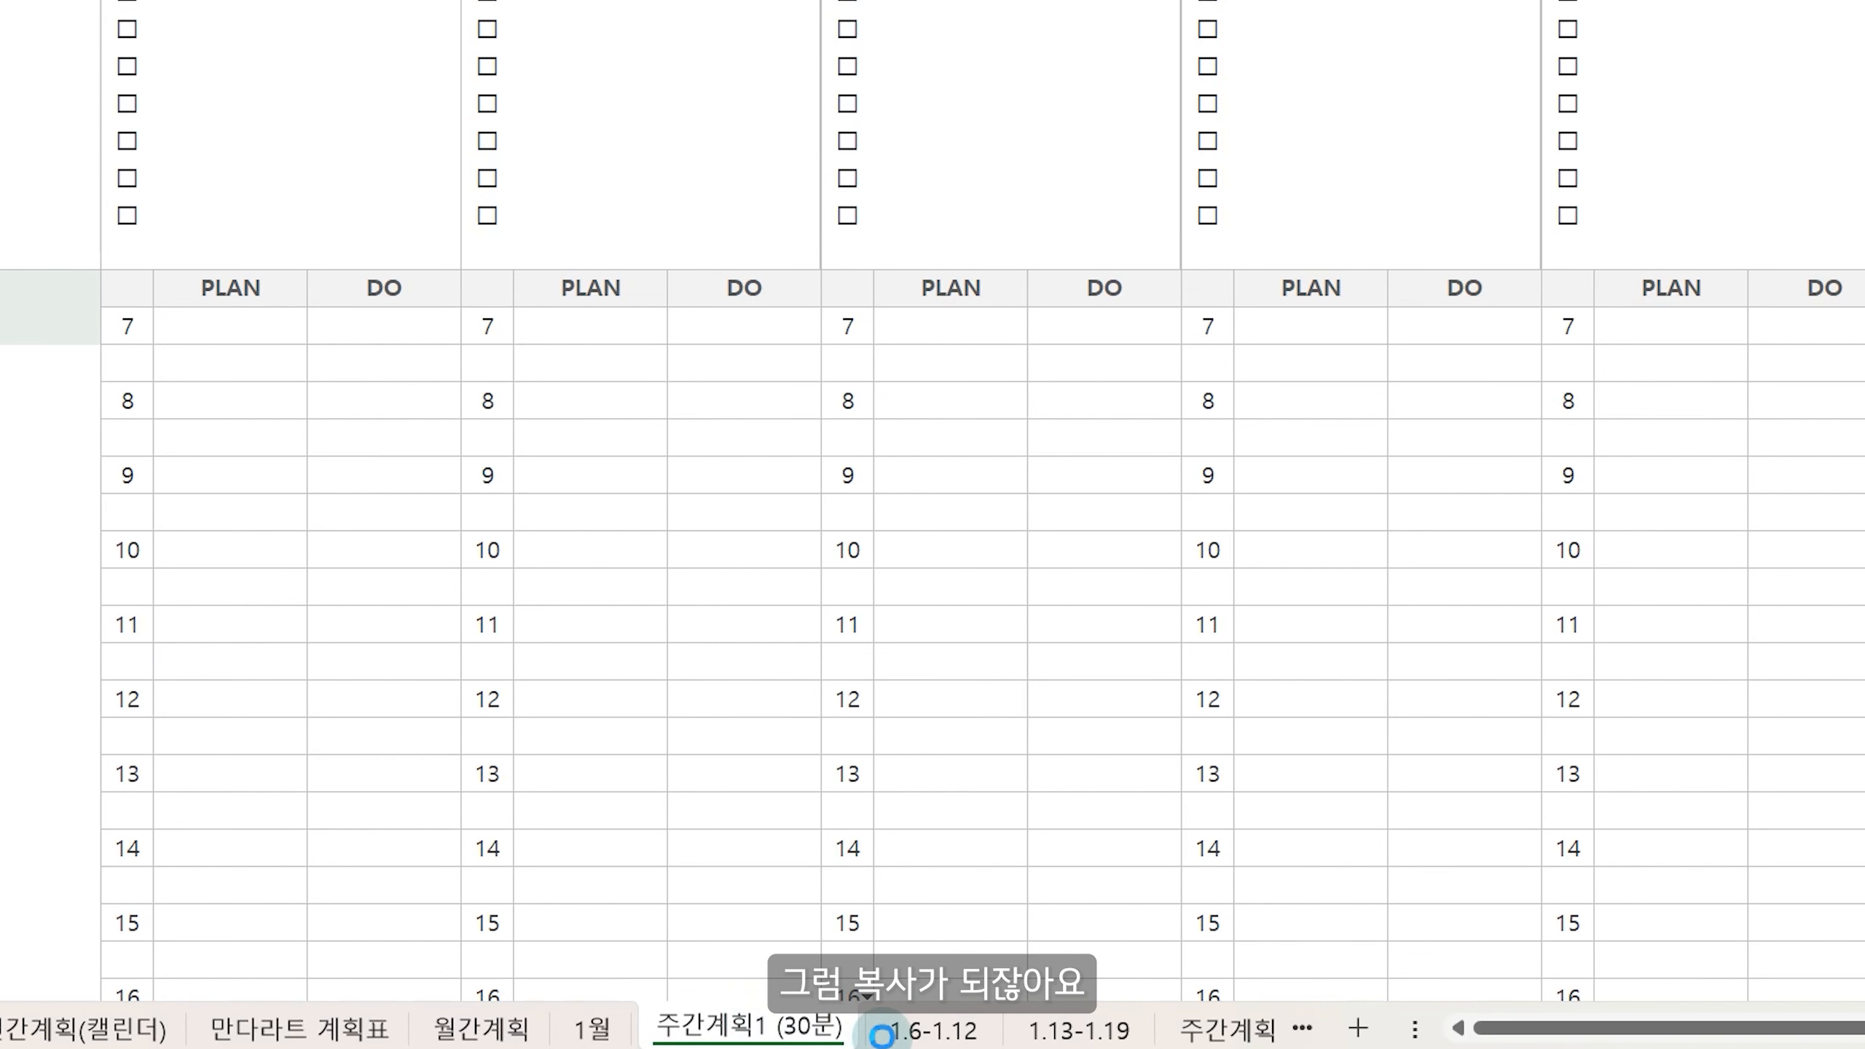
{"action": "double_click", "coordinate": [909, 1032]}
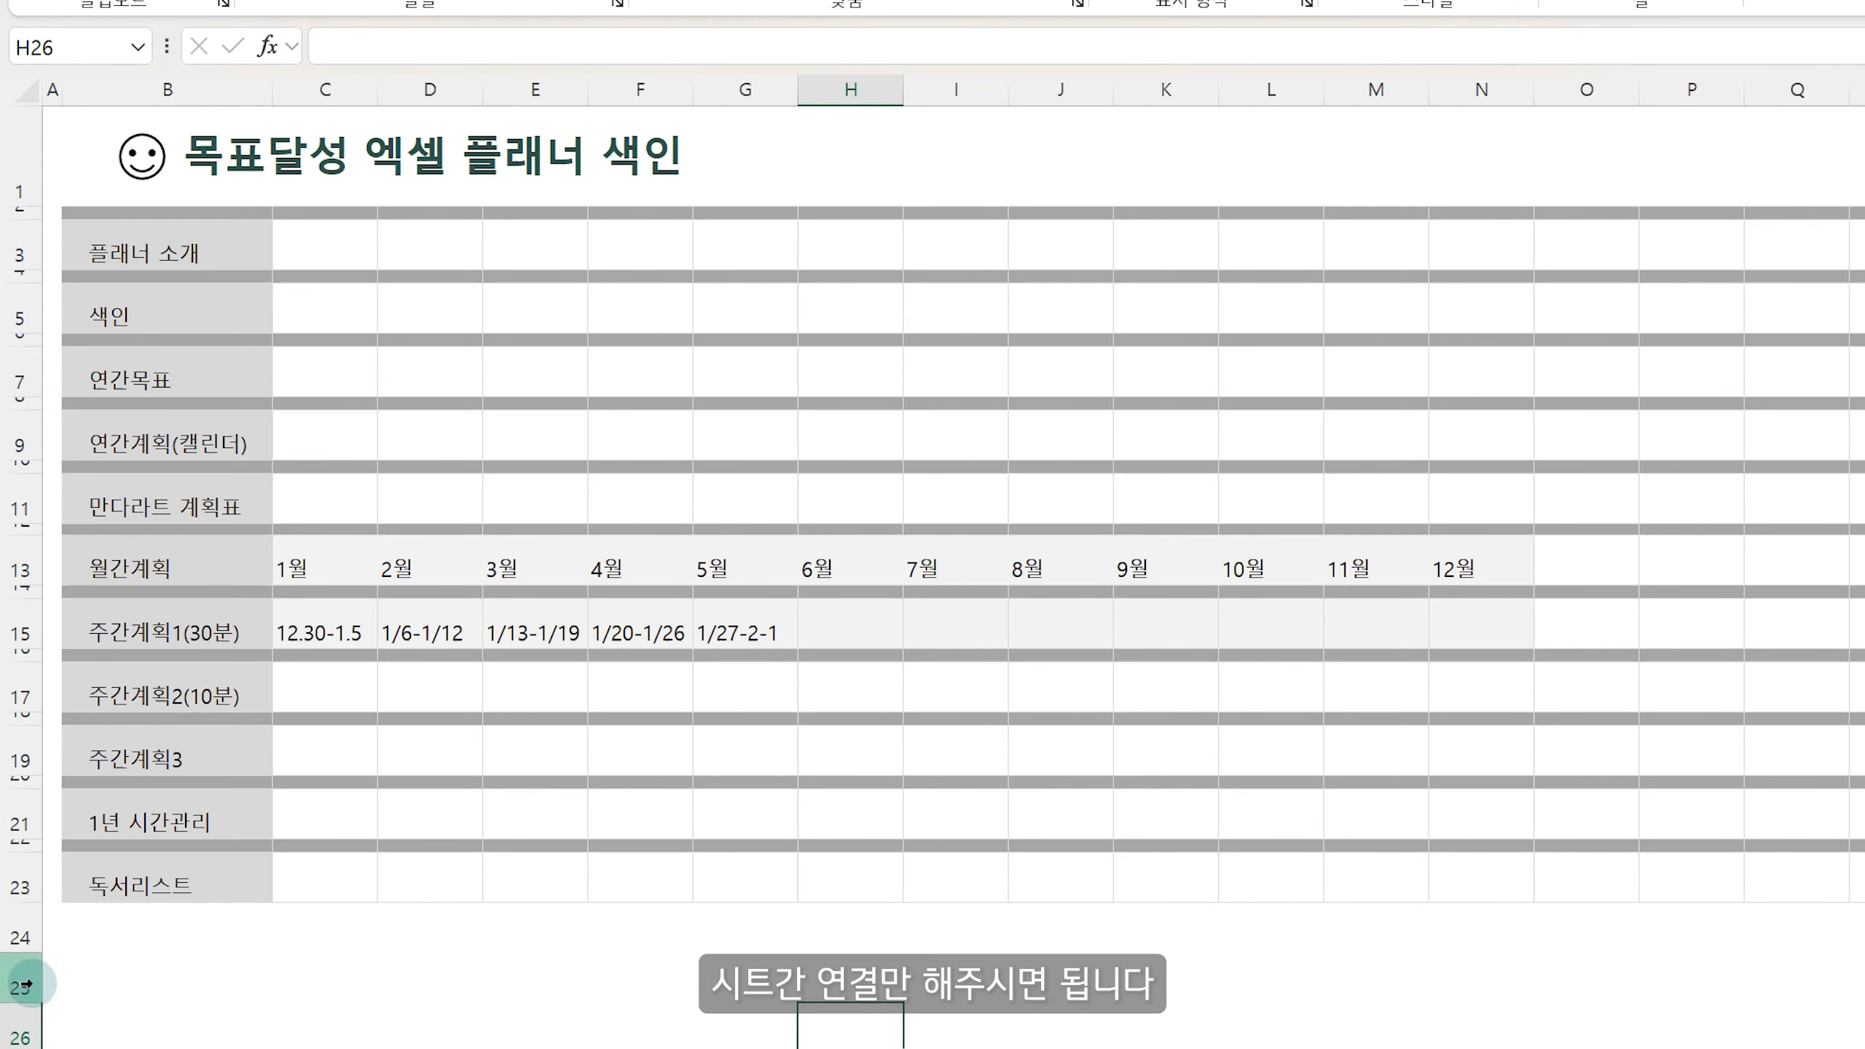
- Insert a hyperlink on the 연간목표 index cell pointing to the 연간 목표 sheet in the current document
{"action": "left_click", "coordinate": [163, 383]}
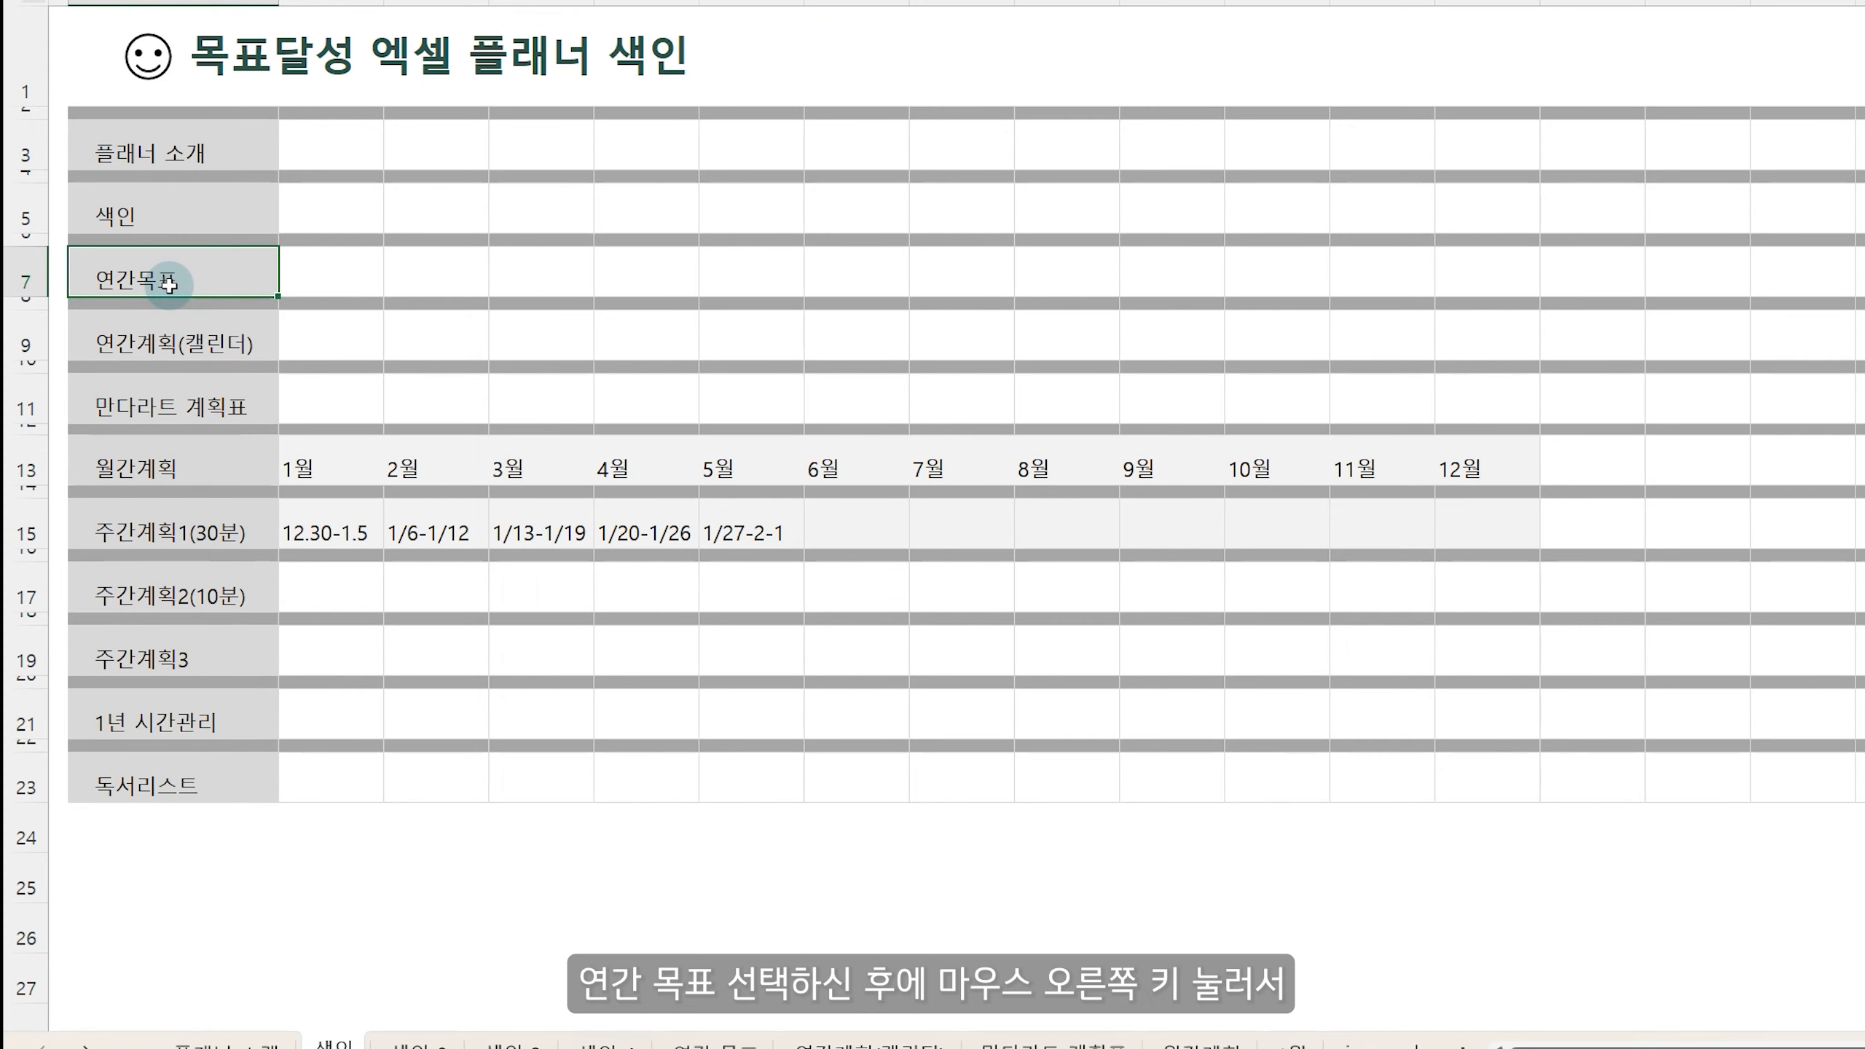
{"action": "right_click", "coordinate": [168, 285]}
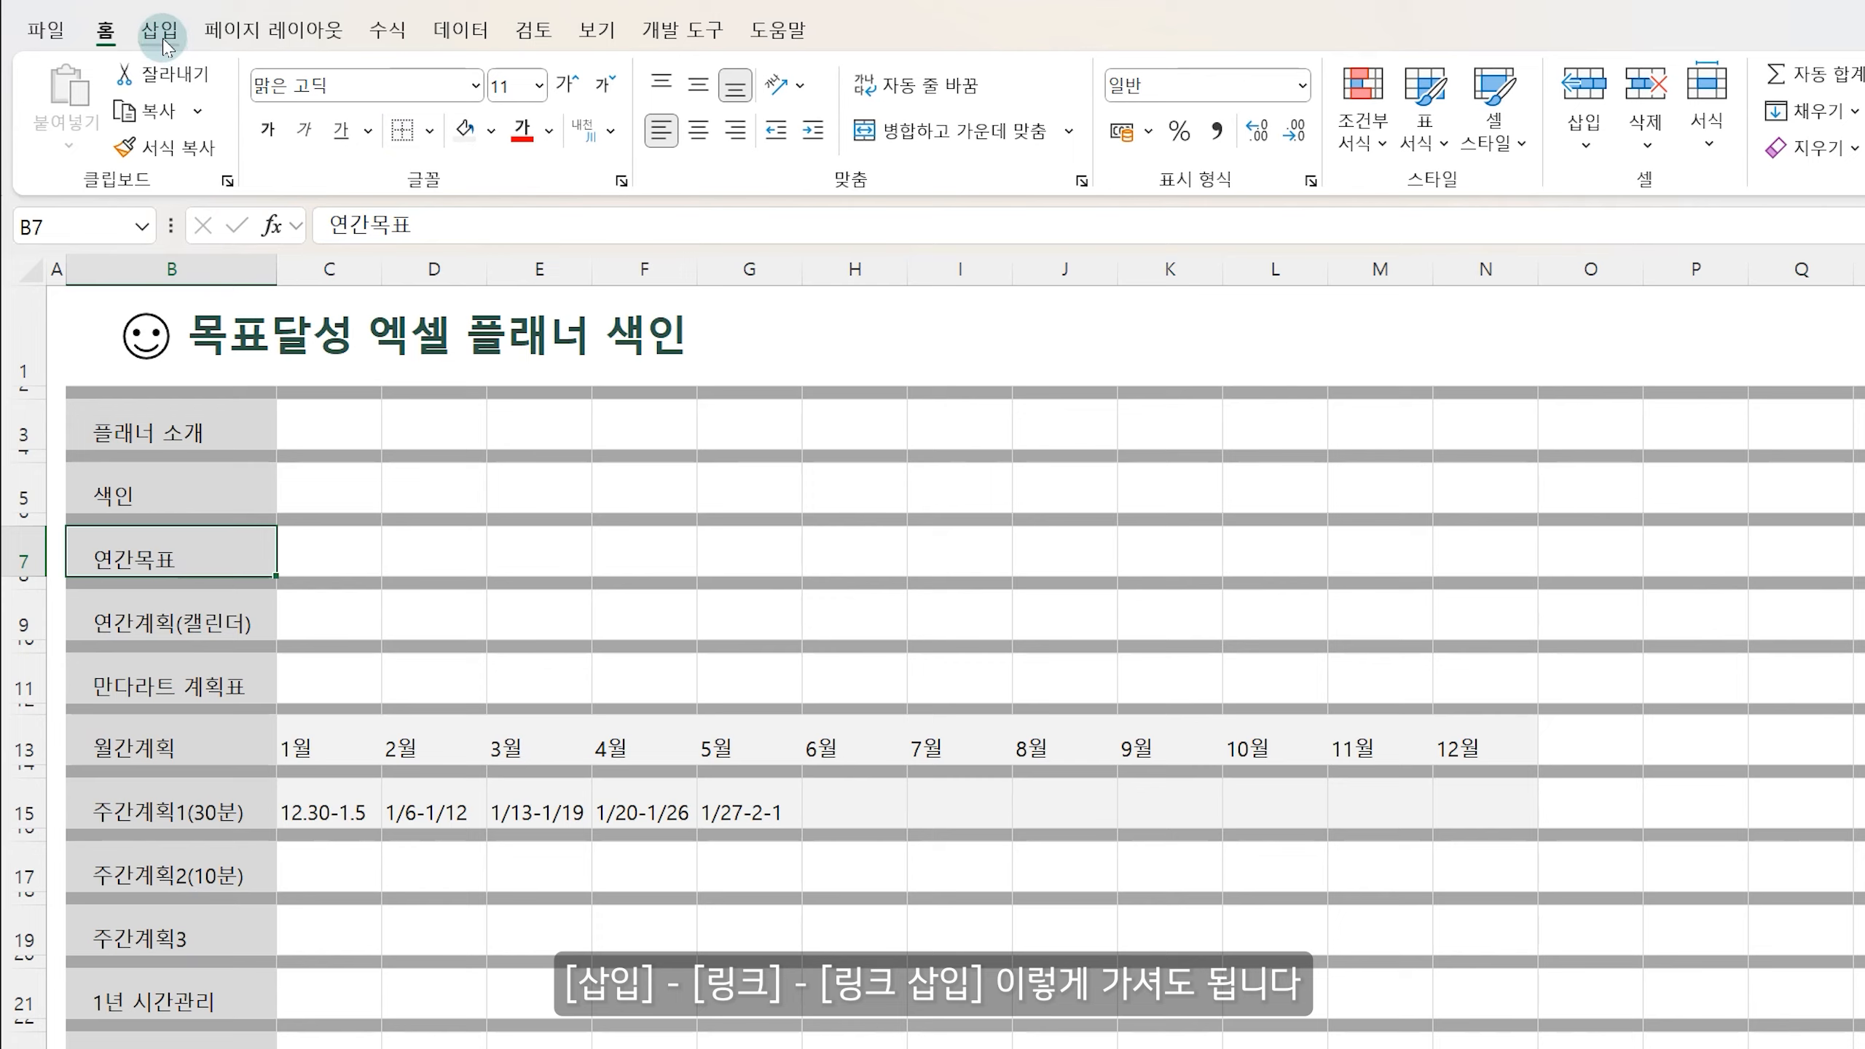
{"action": "left_click", "coordinate": [166, 46]}
{"action": "left_click", "coordinate": [1605, 105]}
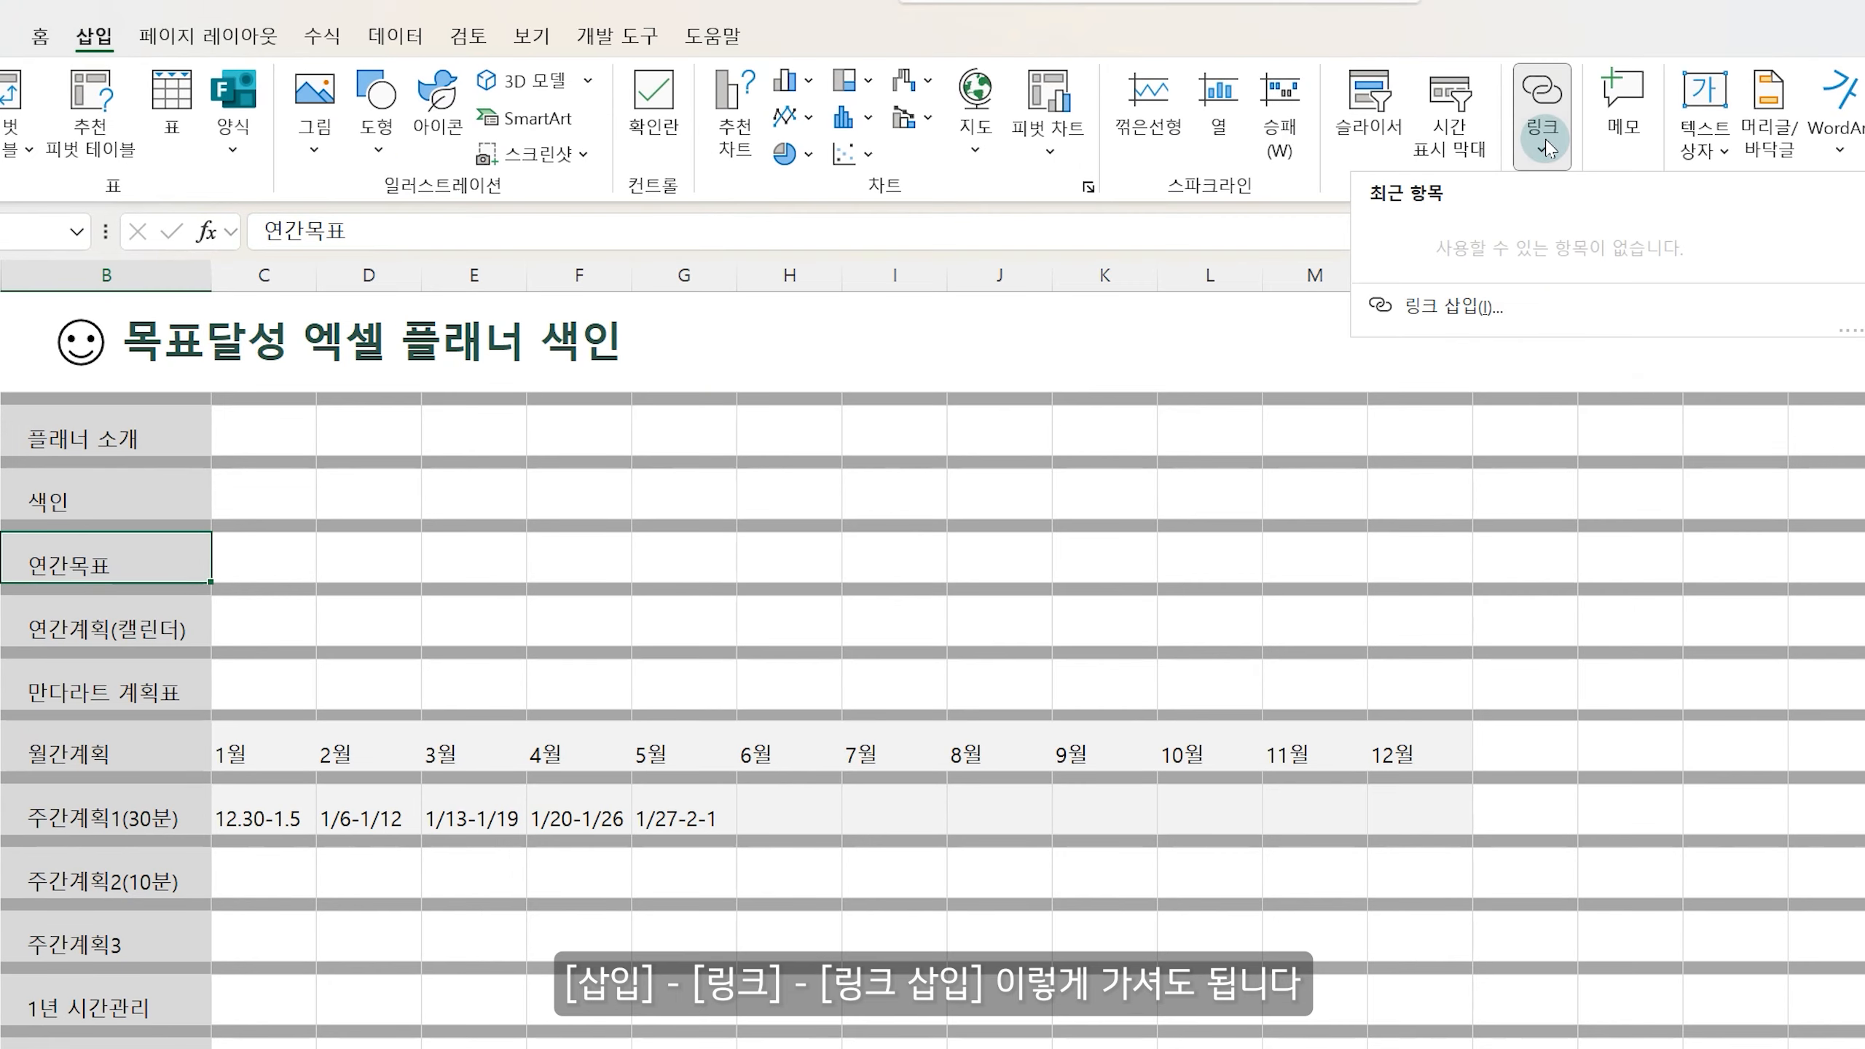
{"action": "left_click", "coordinate": [1438, 322]}
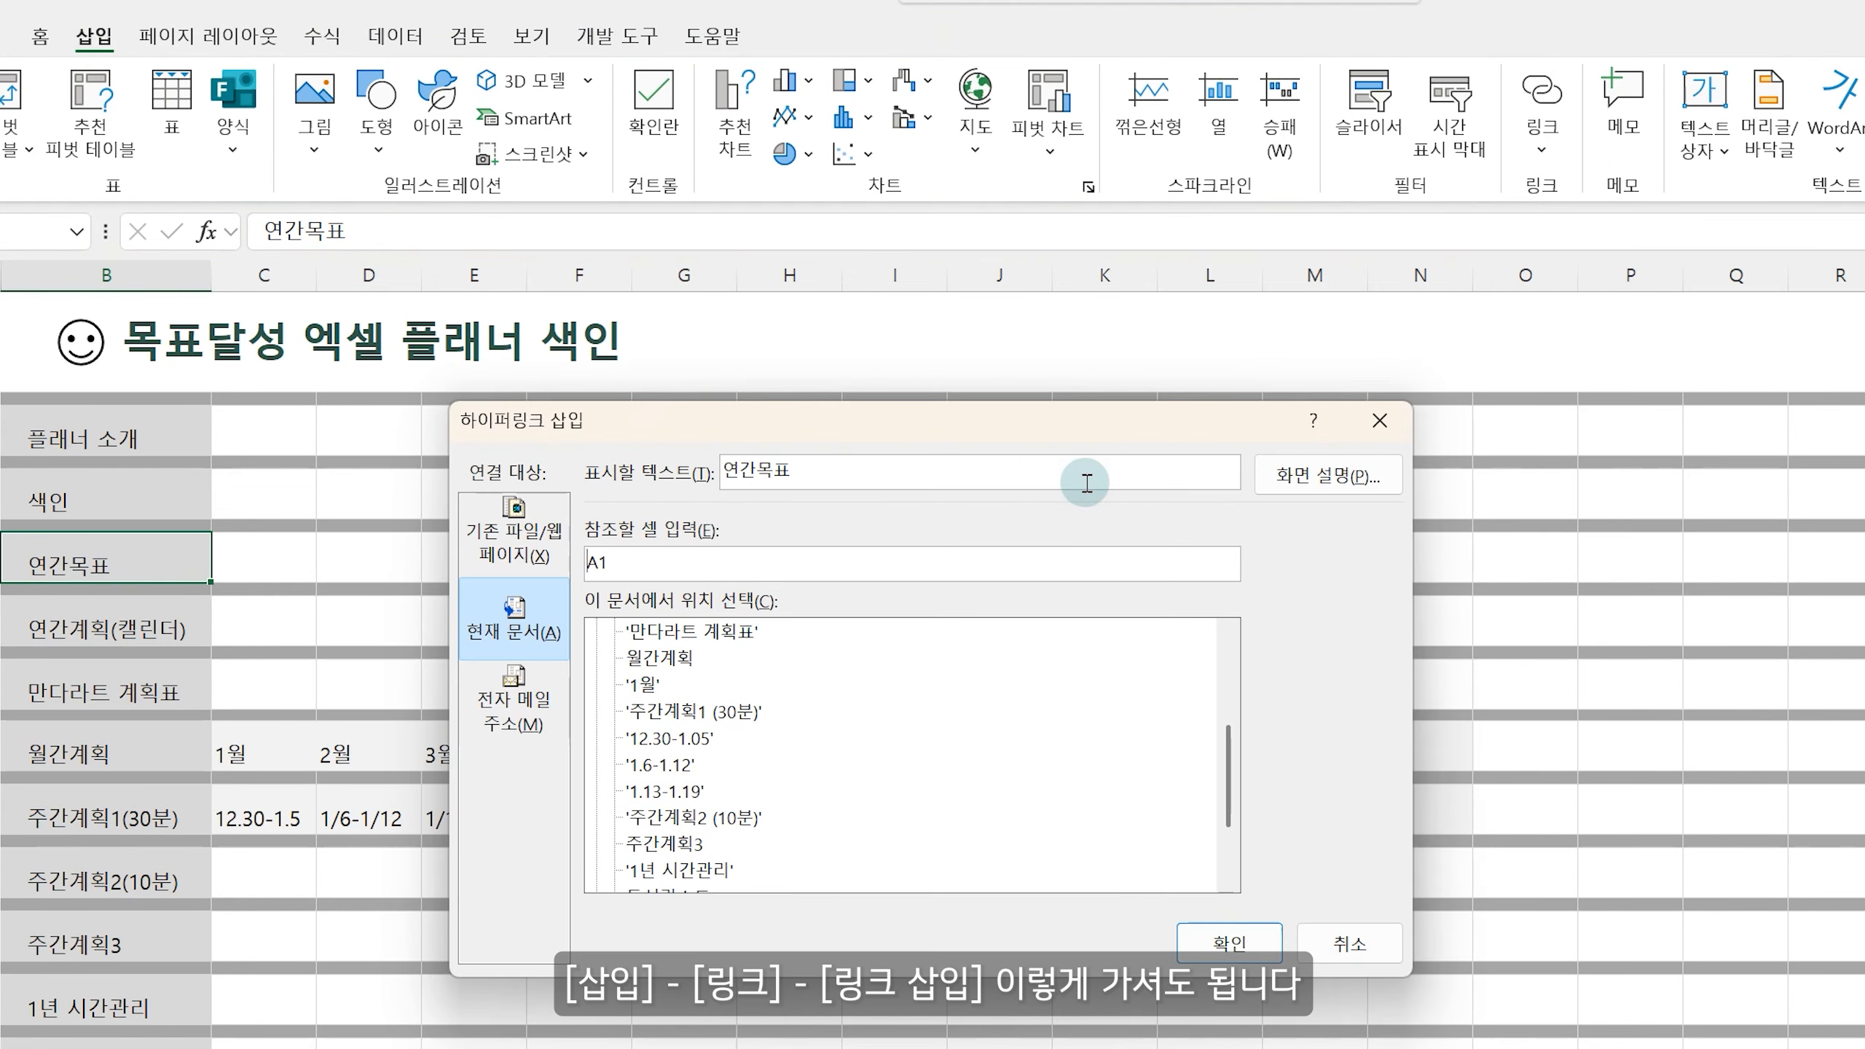
{"action": "left_click", "coordinate": [519, 636]}
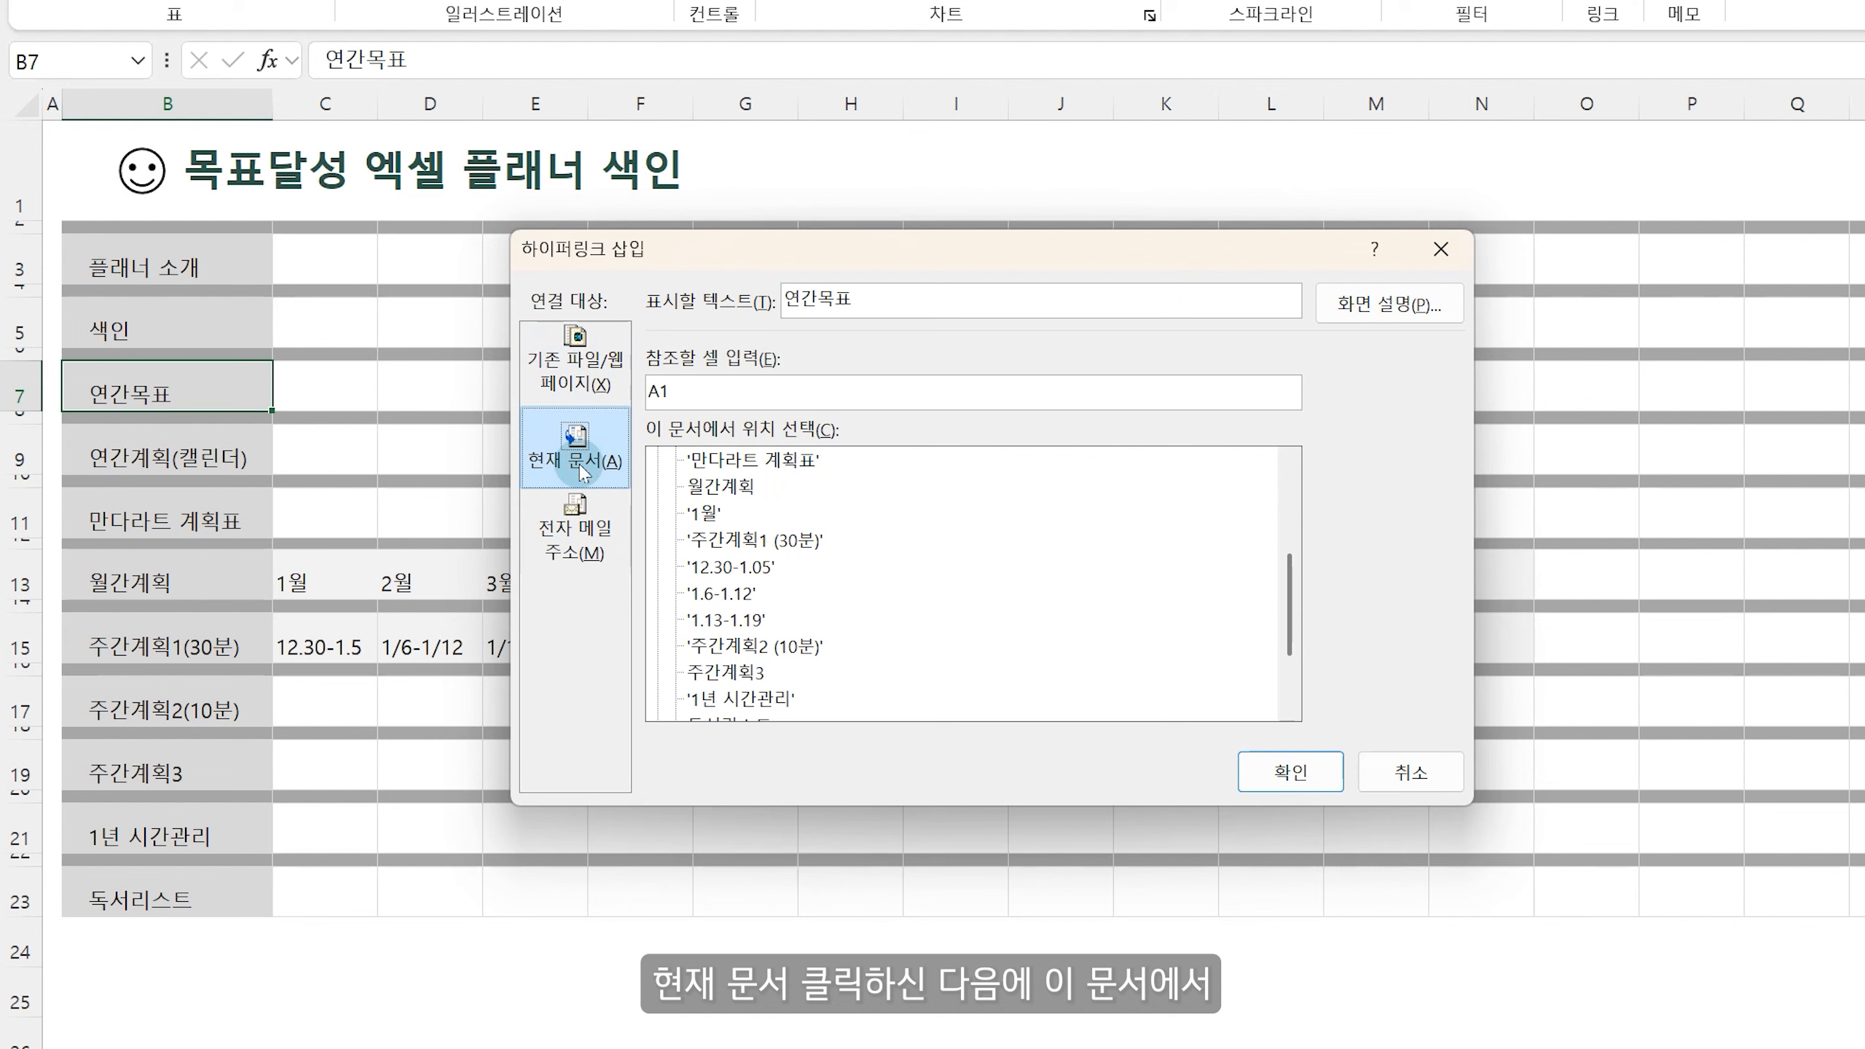
{"action": "left_click", "coordinate": [725, 516]}
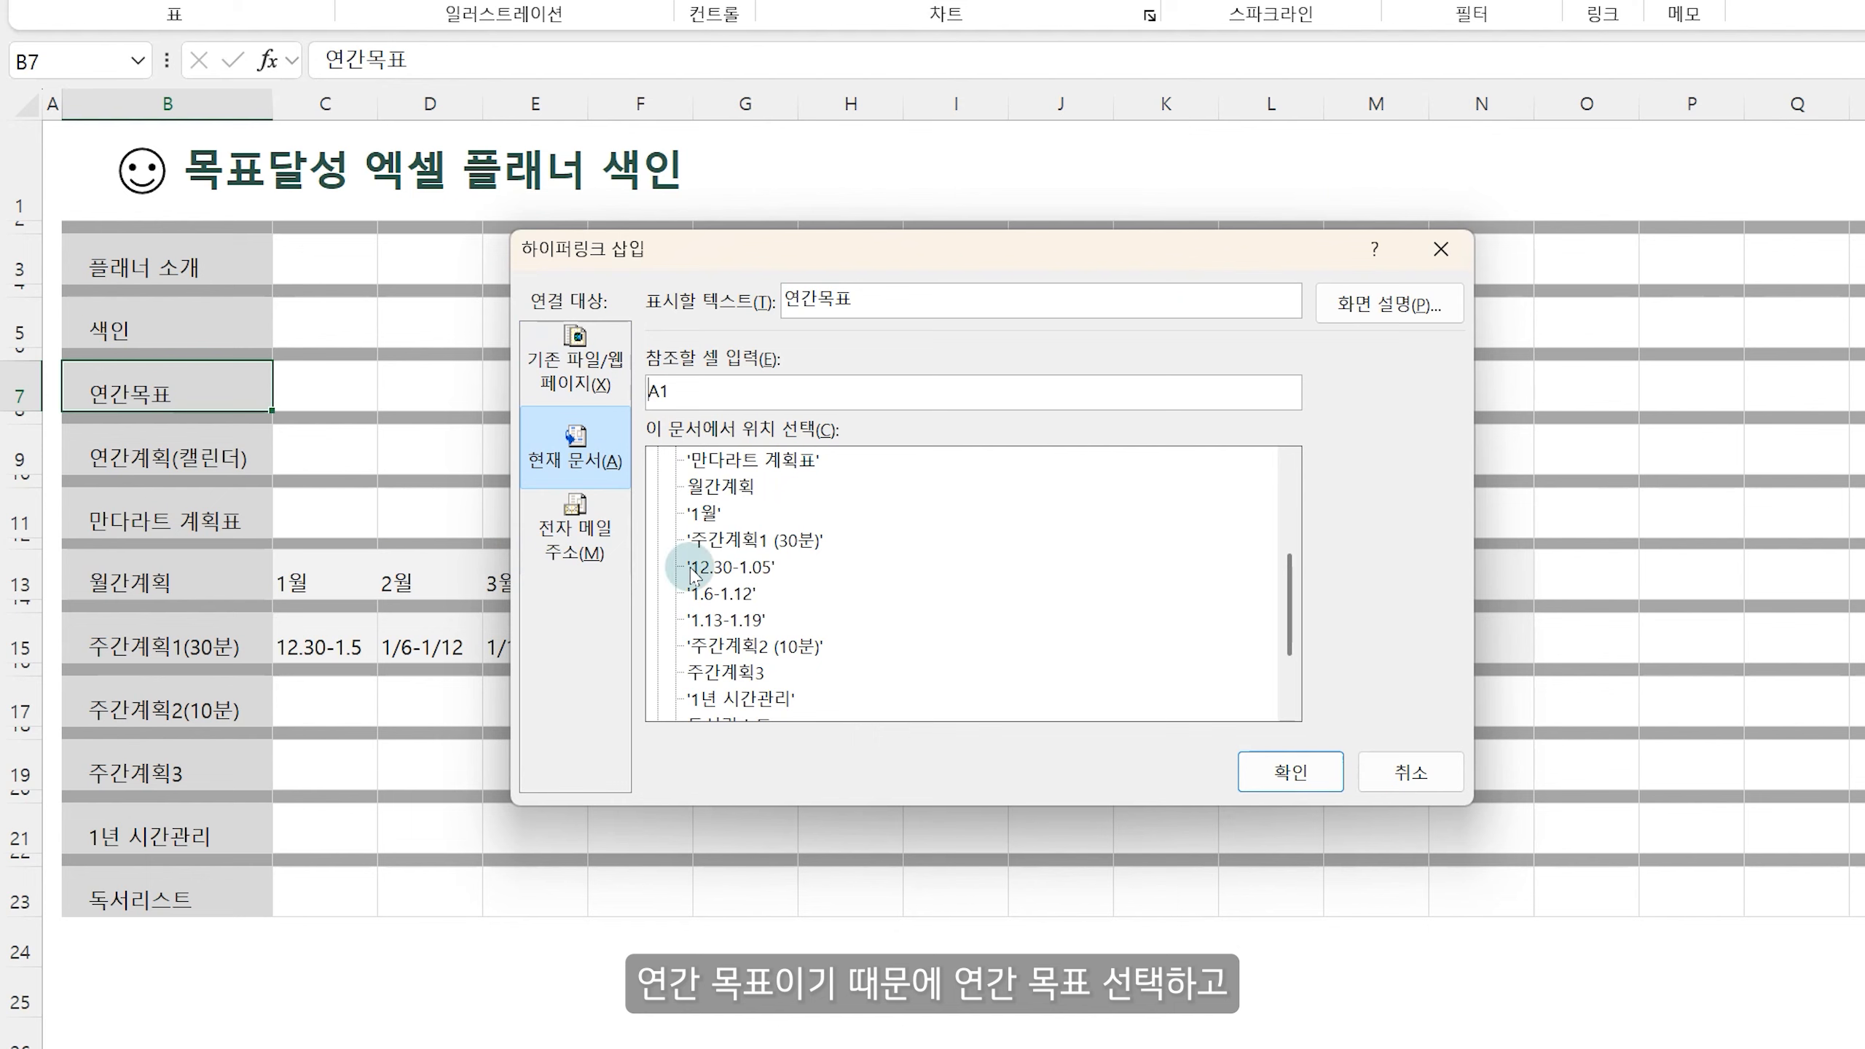
{"action": "scroll", "coordinate": [1285, 609], "scroll_direction": "up", "scroll_amount": 3}
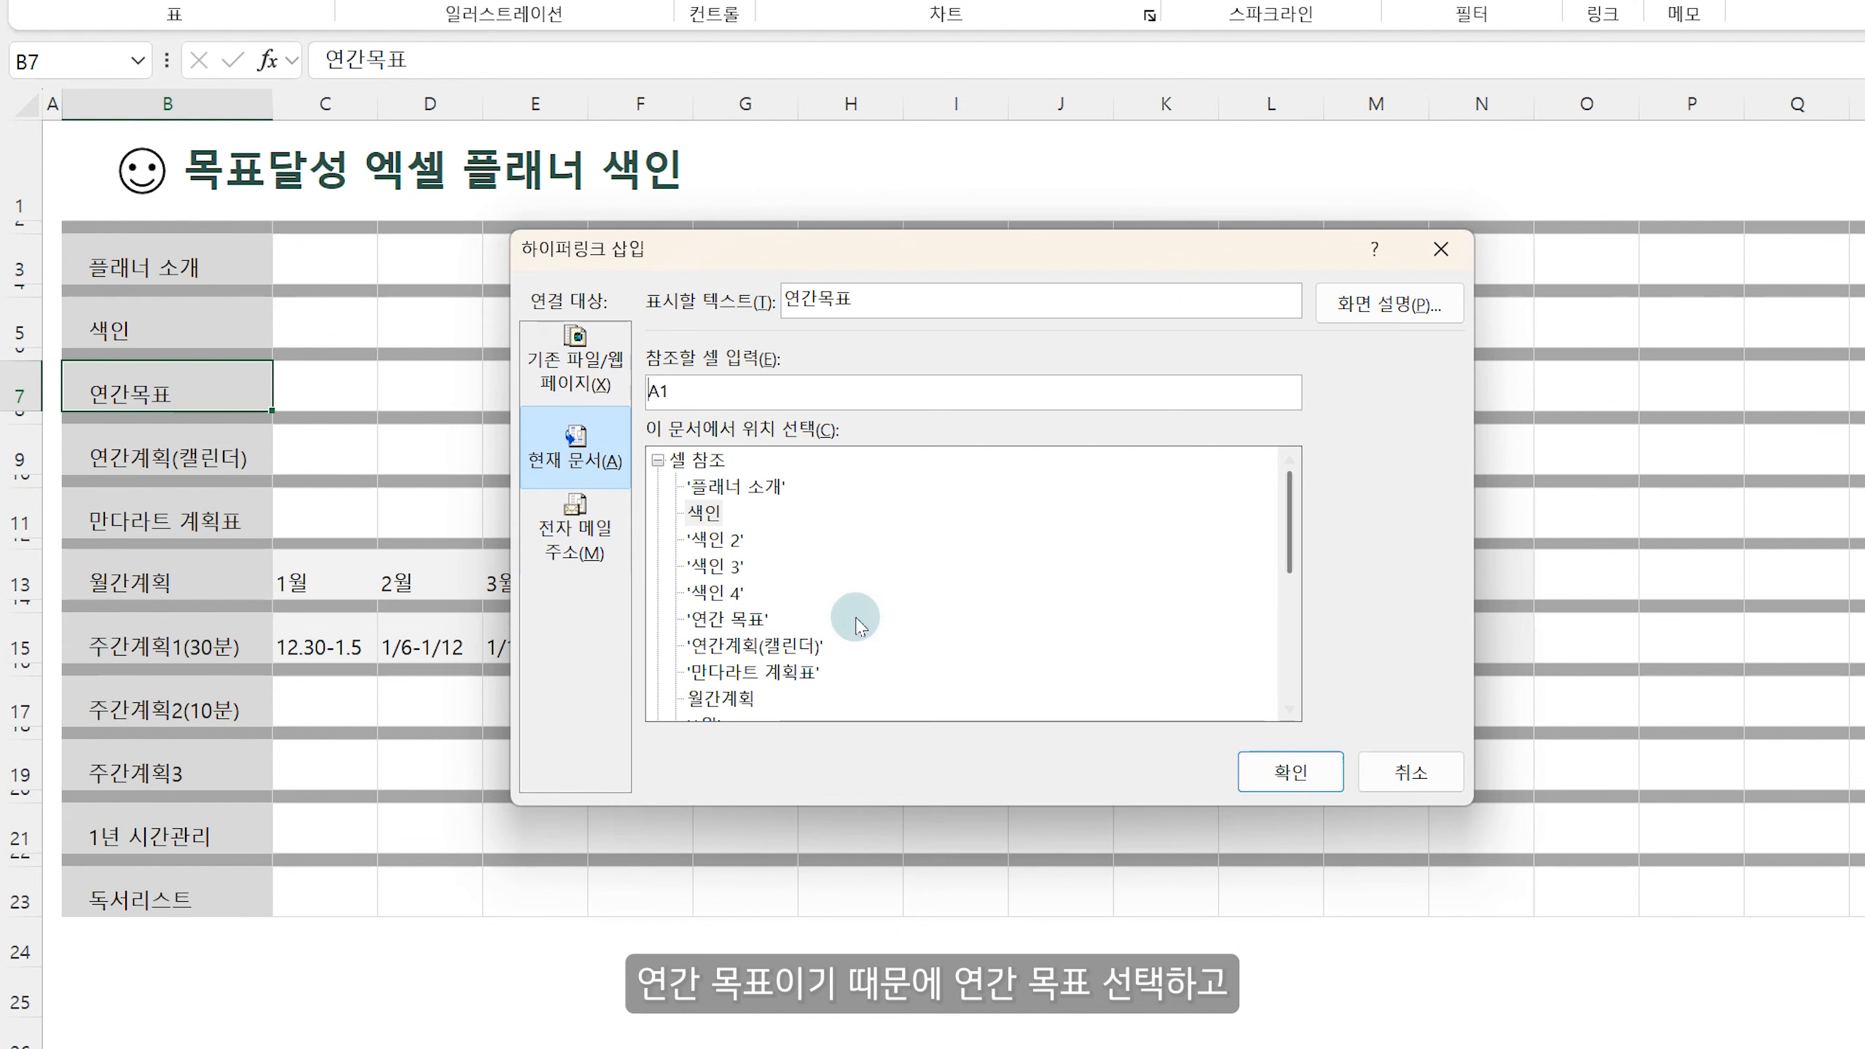
{"action": "left_click", "coordinate": [749, 629]}
{"action": "left_click", "coordinate": [1290, 771]}
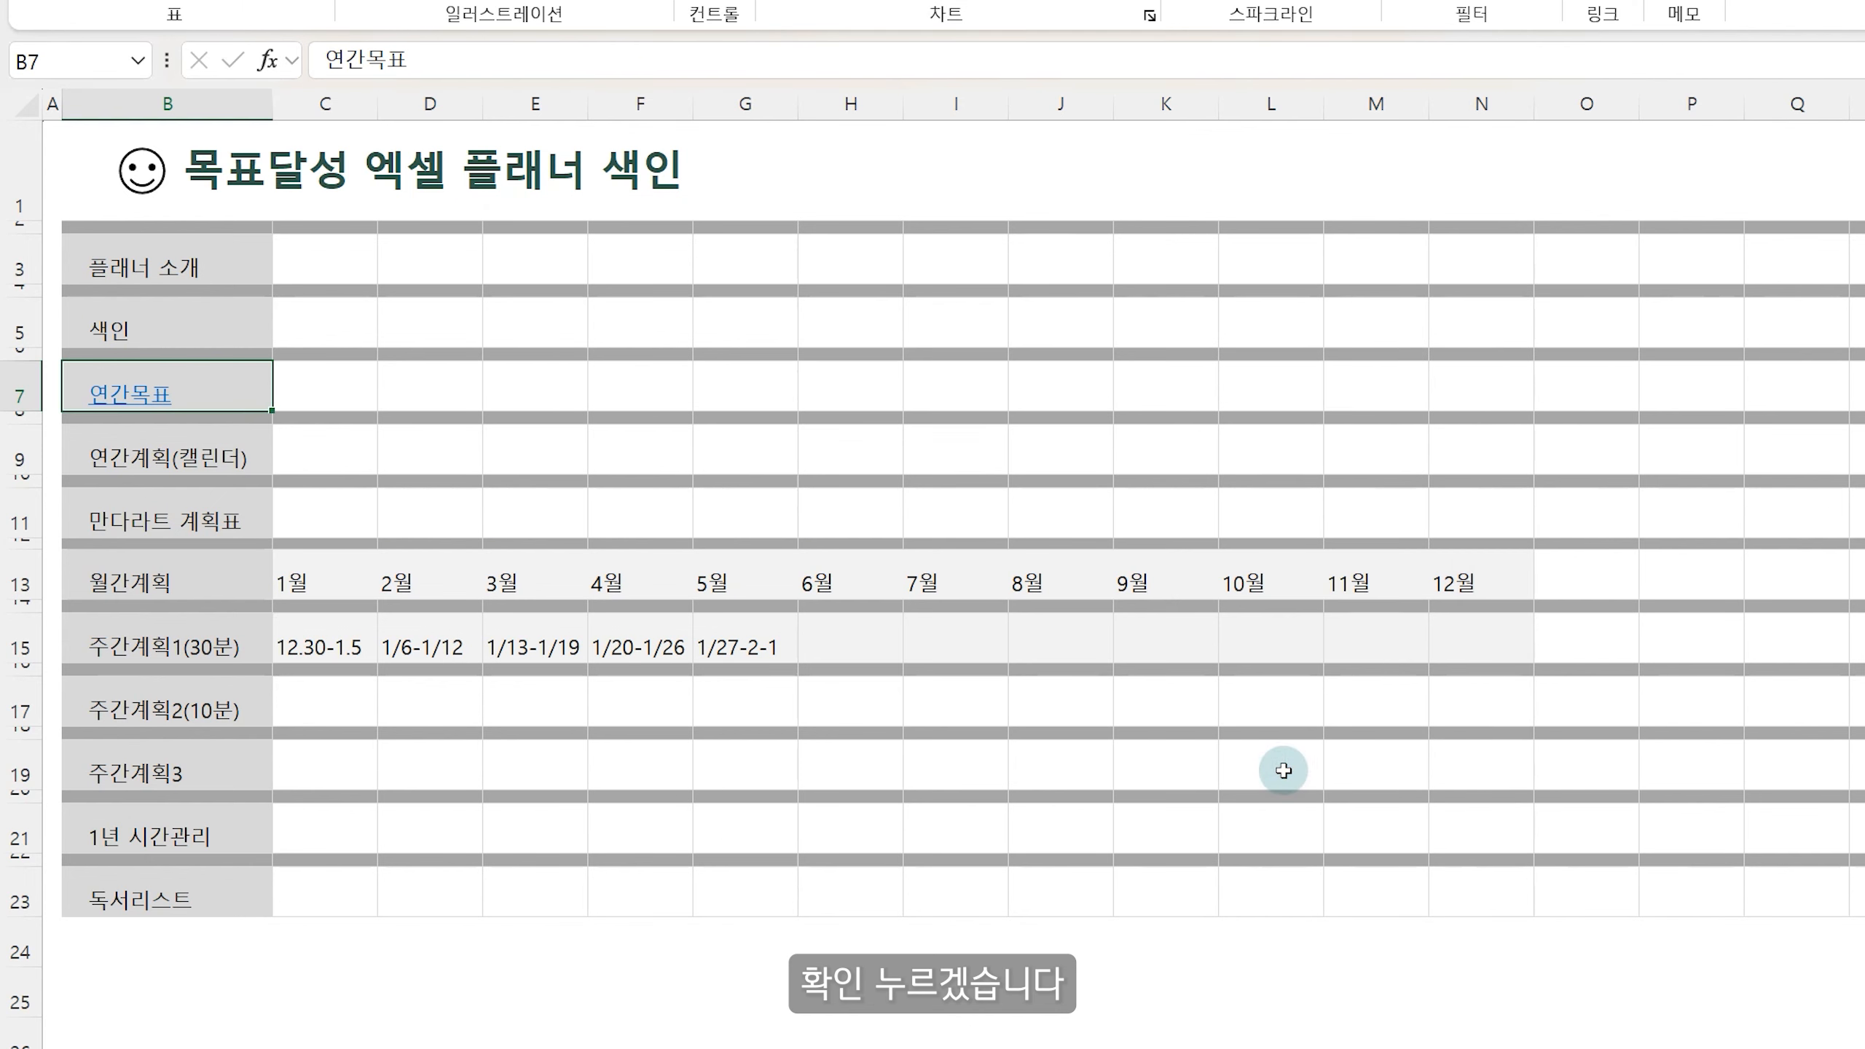
- Hyperlink the 연간계획(캘린더) index cell to the 연간계획(캘린더) sheet in this workbook
{"action": "left_click", "coordinate": [159, 453]}
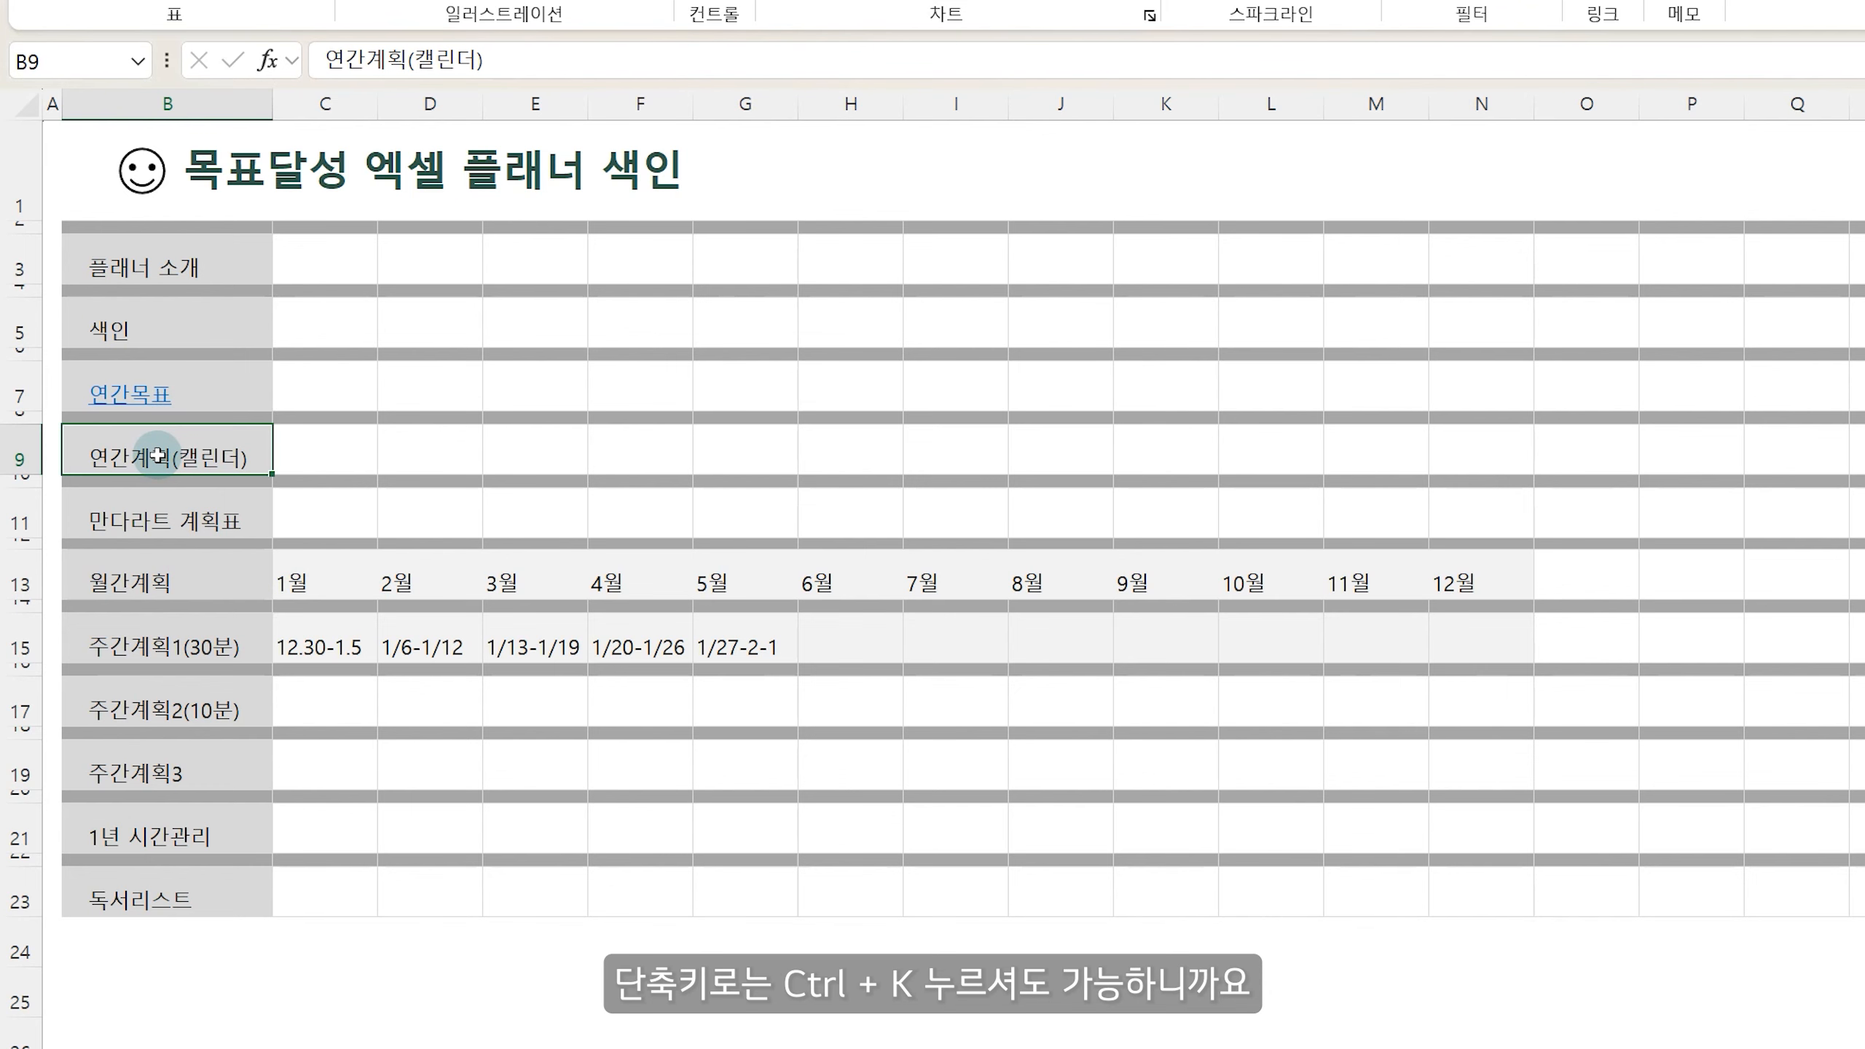
{"action": "key", "text": "ctrl+k"}
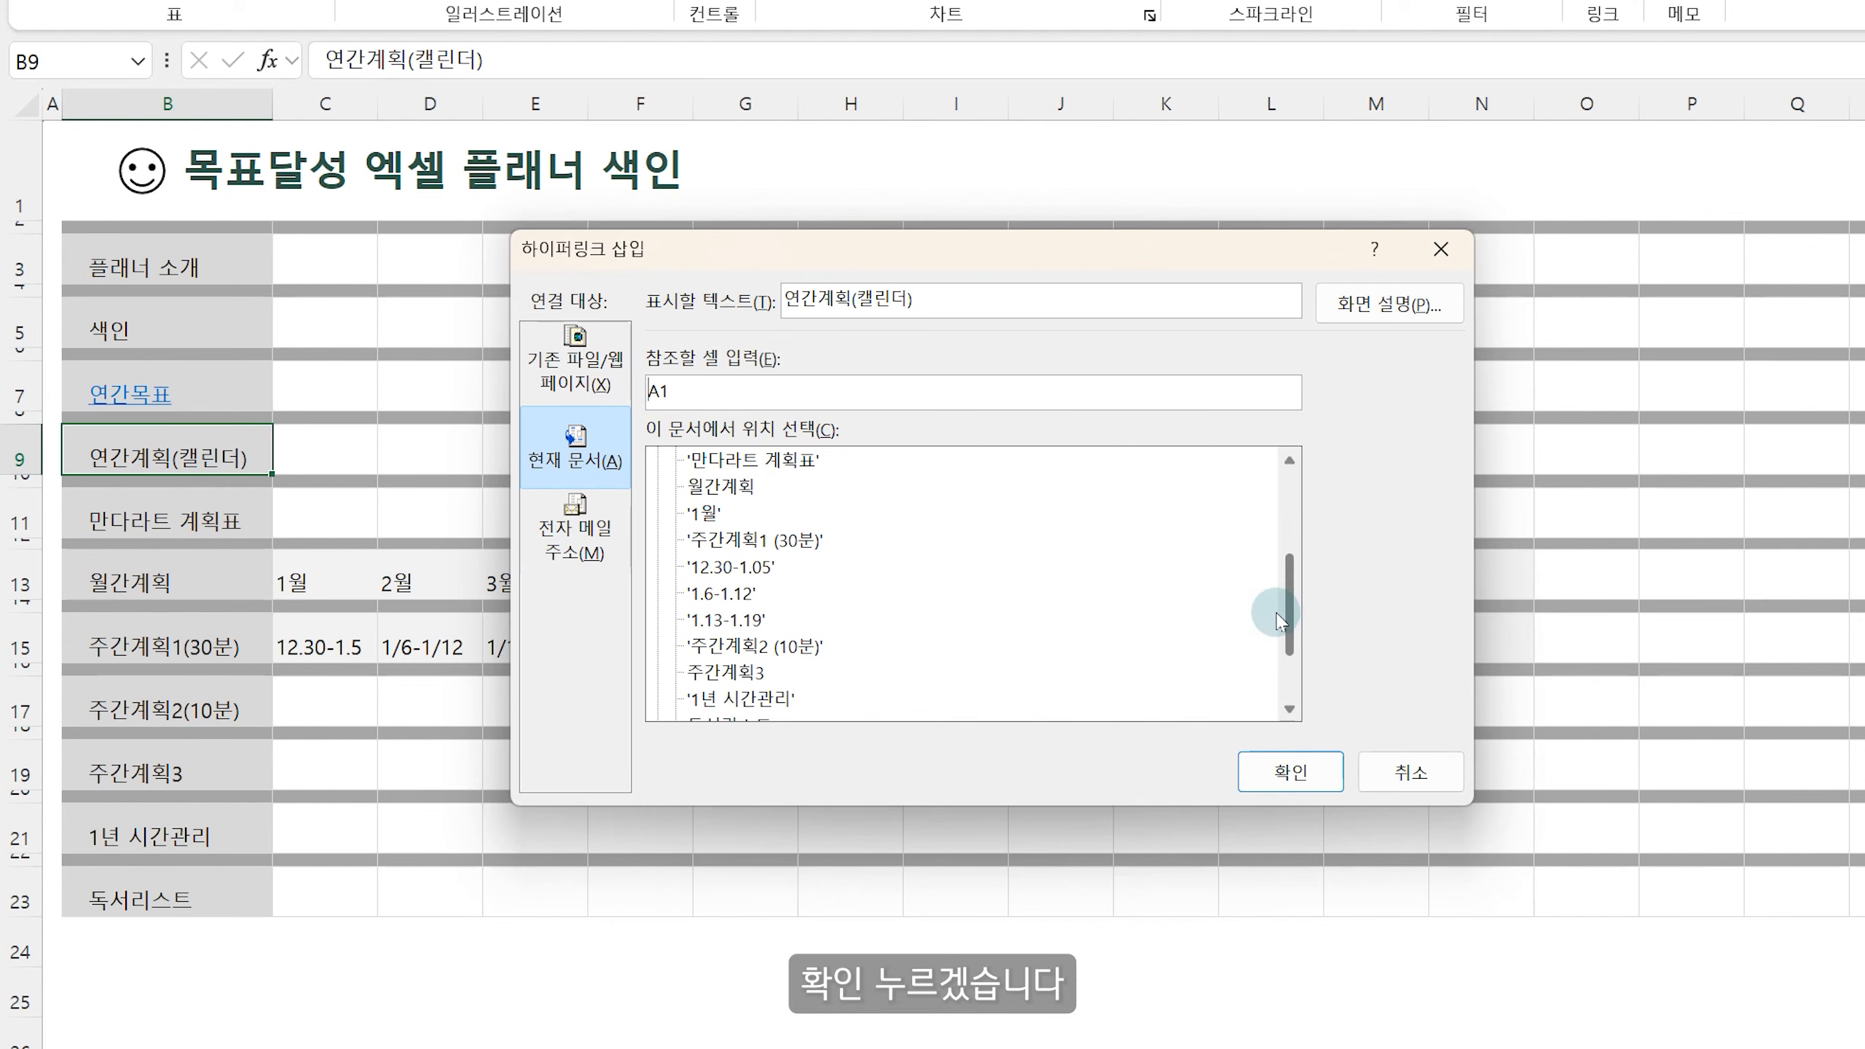
{"action": "left_click_drag", "start_coordinate": [1290, 611], "coordinate": [1290, 567]}
{"action": "left_click", "coordinate": [783, 543]}
{"action": "left_click", "coordinate": [1290, 771]}
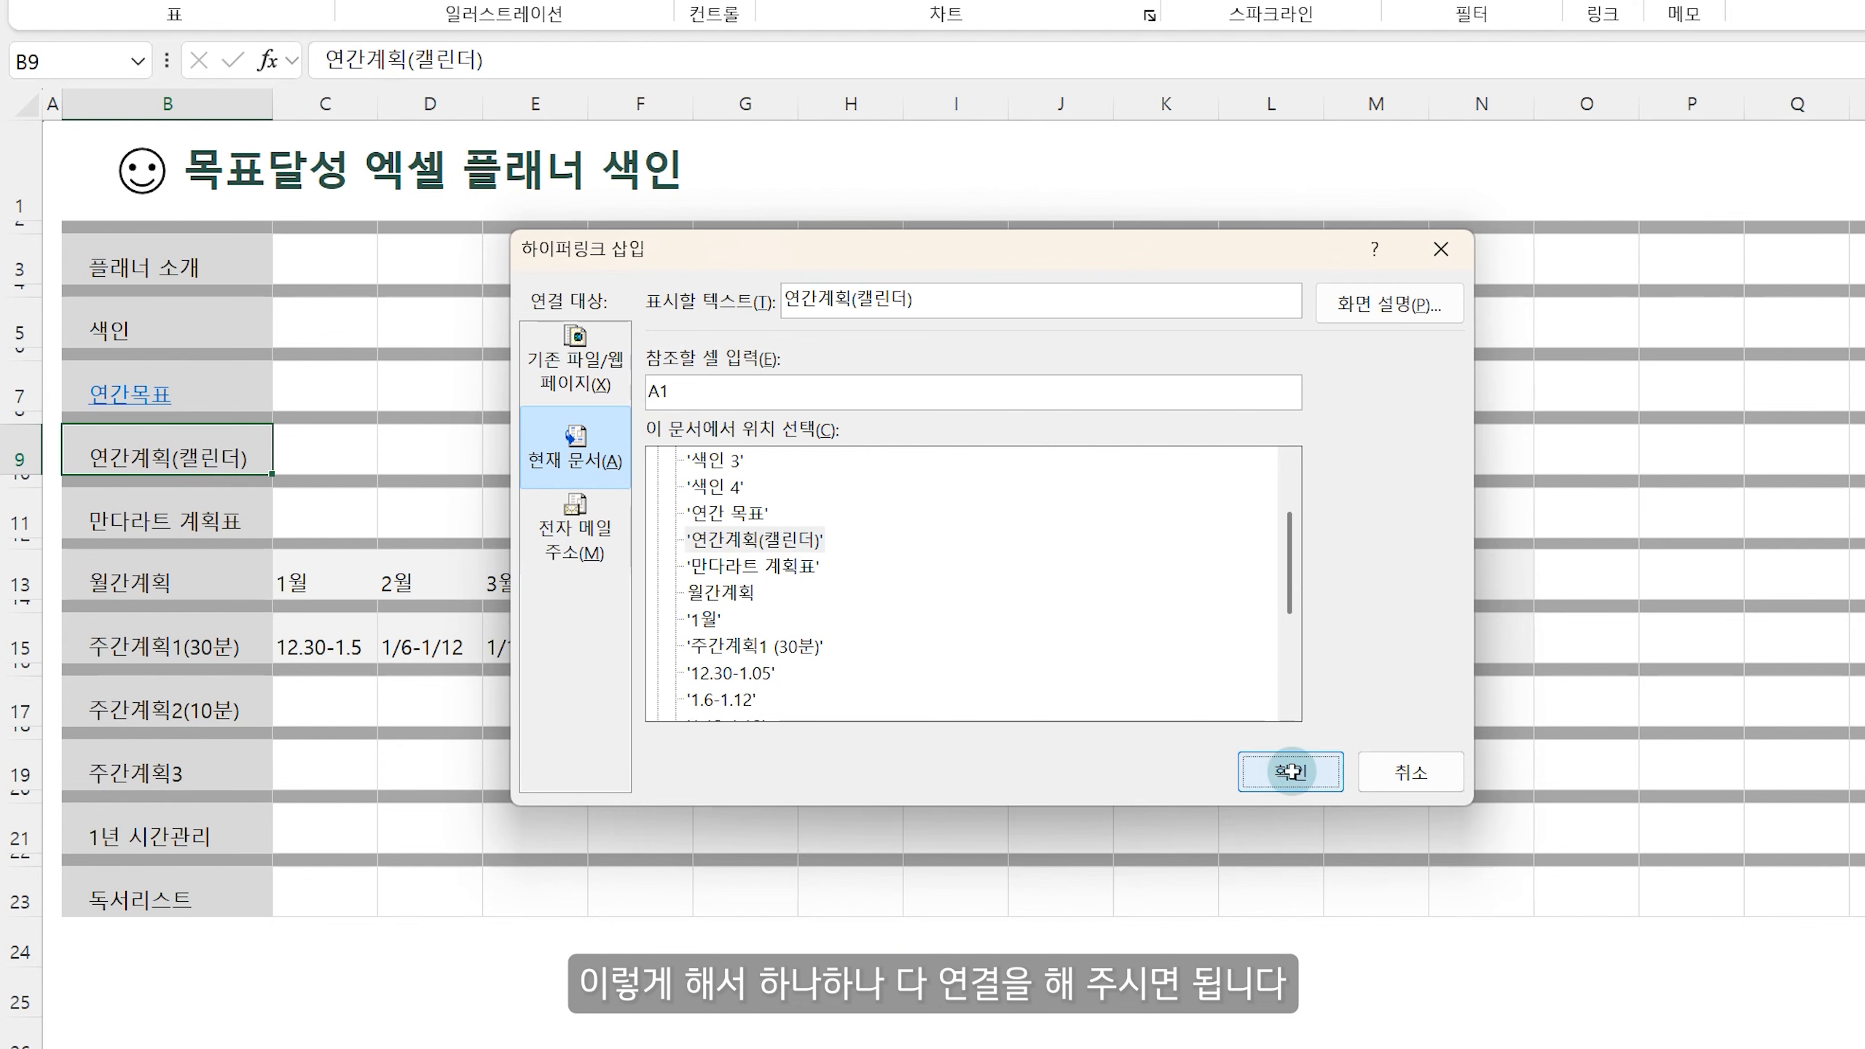
{"action": "left_click", "coordinate": [328, 1016]}
{"action": "left_click", "coordinate": [1014, 1029]}
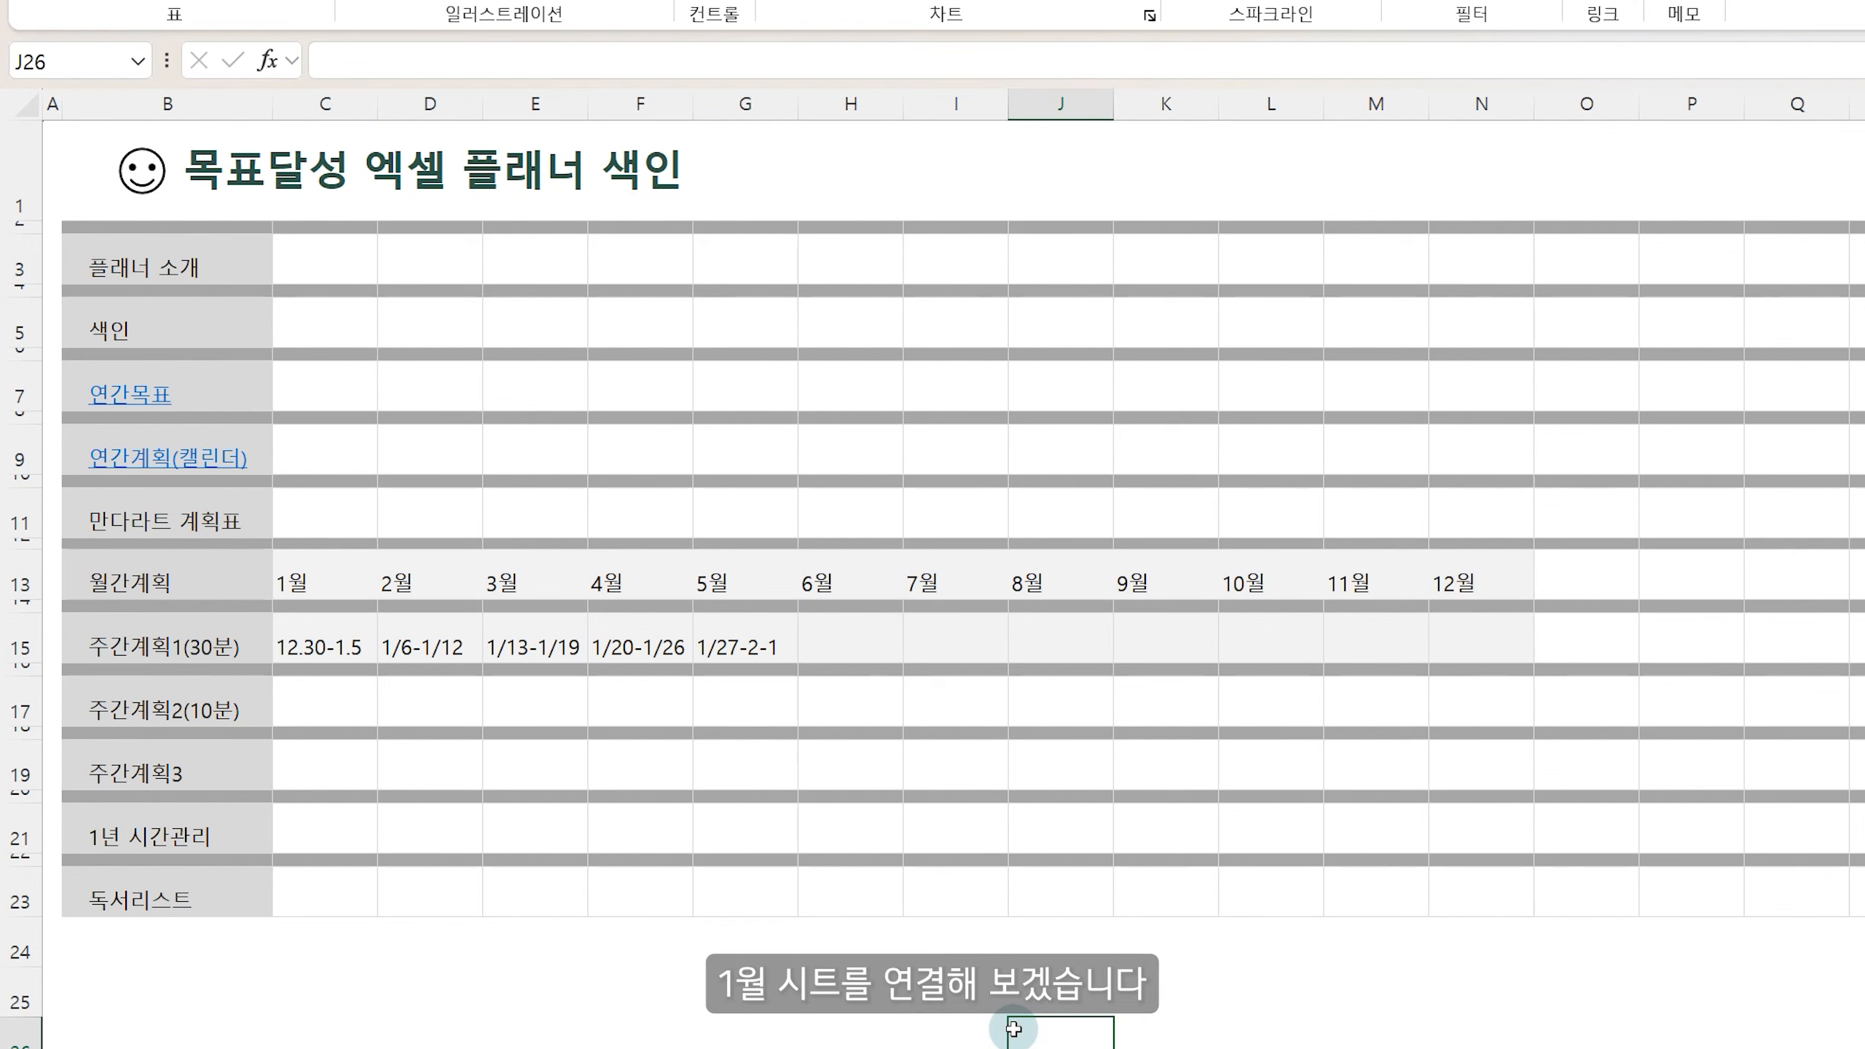
- Hyperlink the 1월 cell in the 월간계획 row to the 1월 sheet and follow the link to test it
{"action": "left_click", "coordinate": [332, 580]}
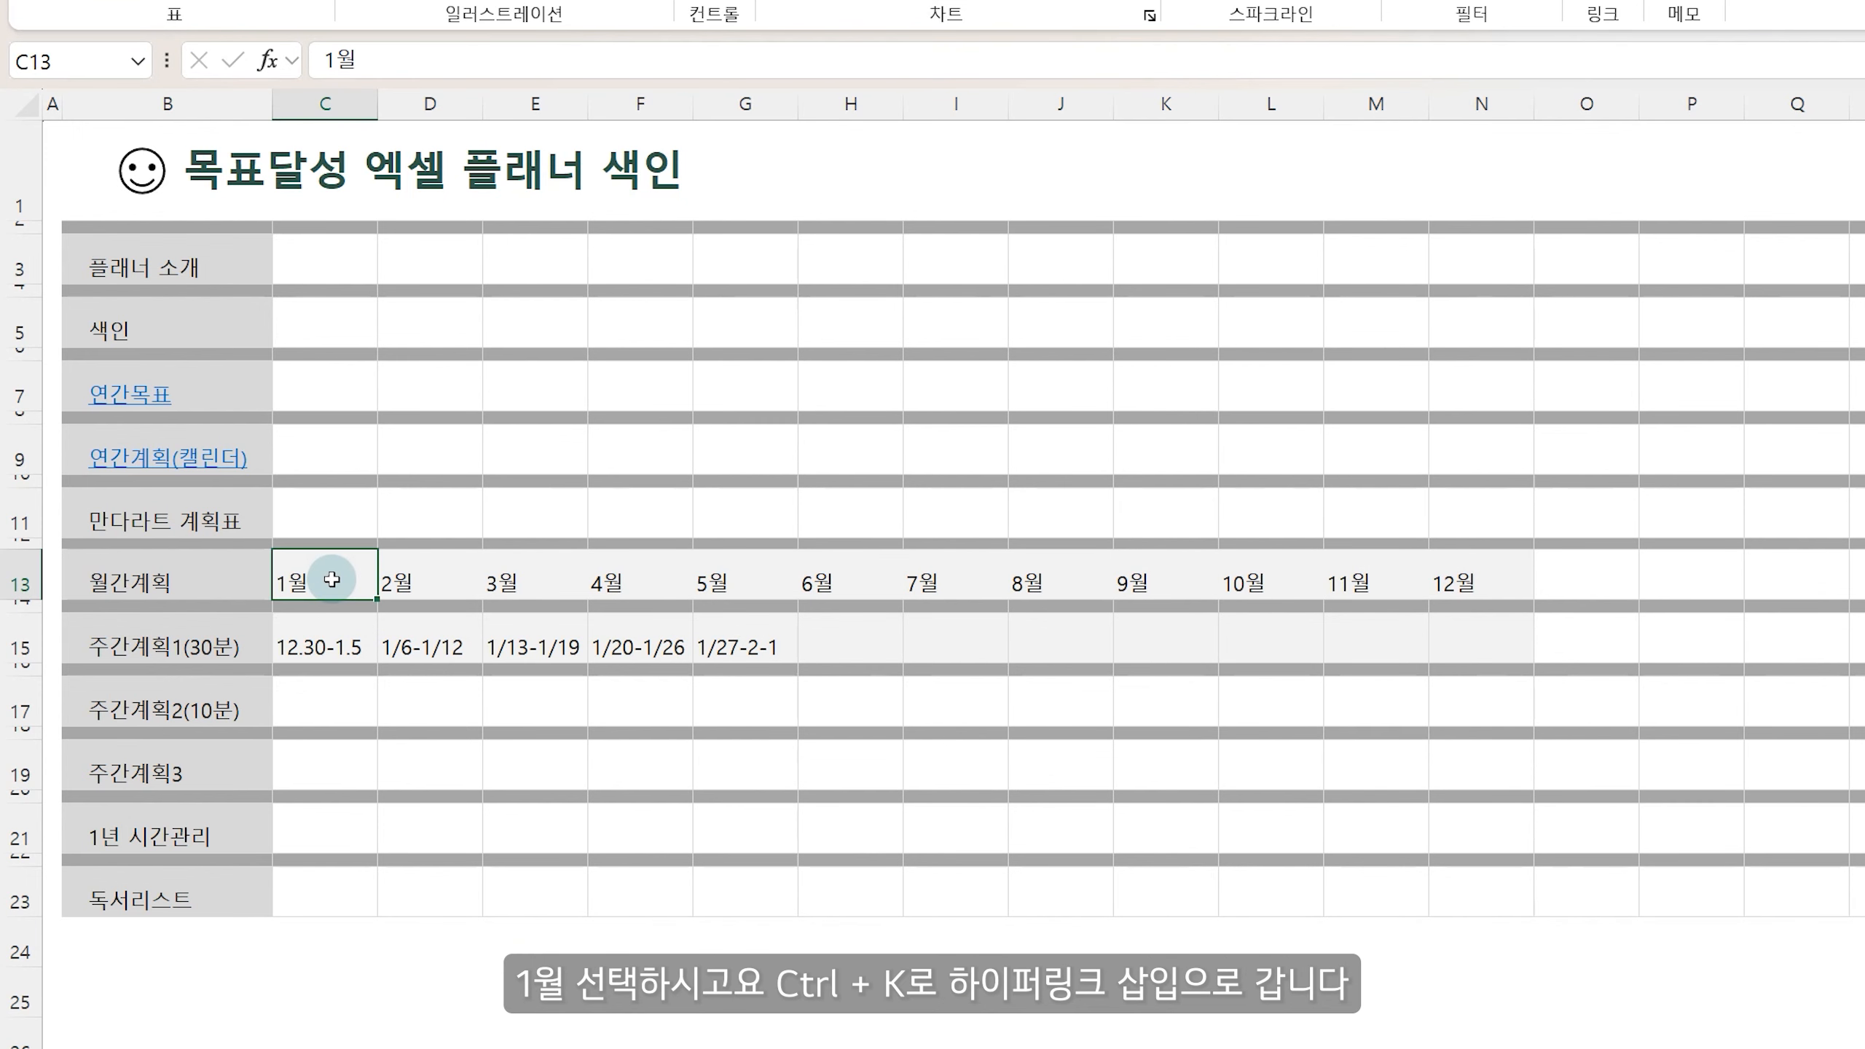
{"action": "key", "text": "ctrl+k"}
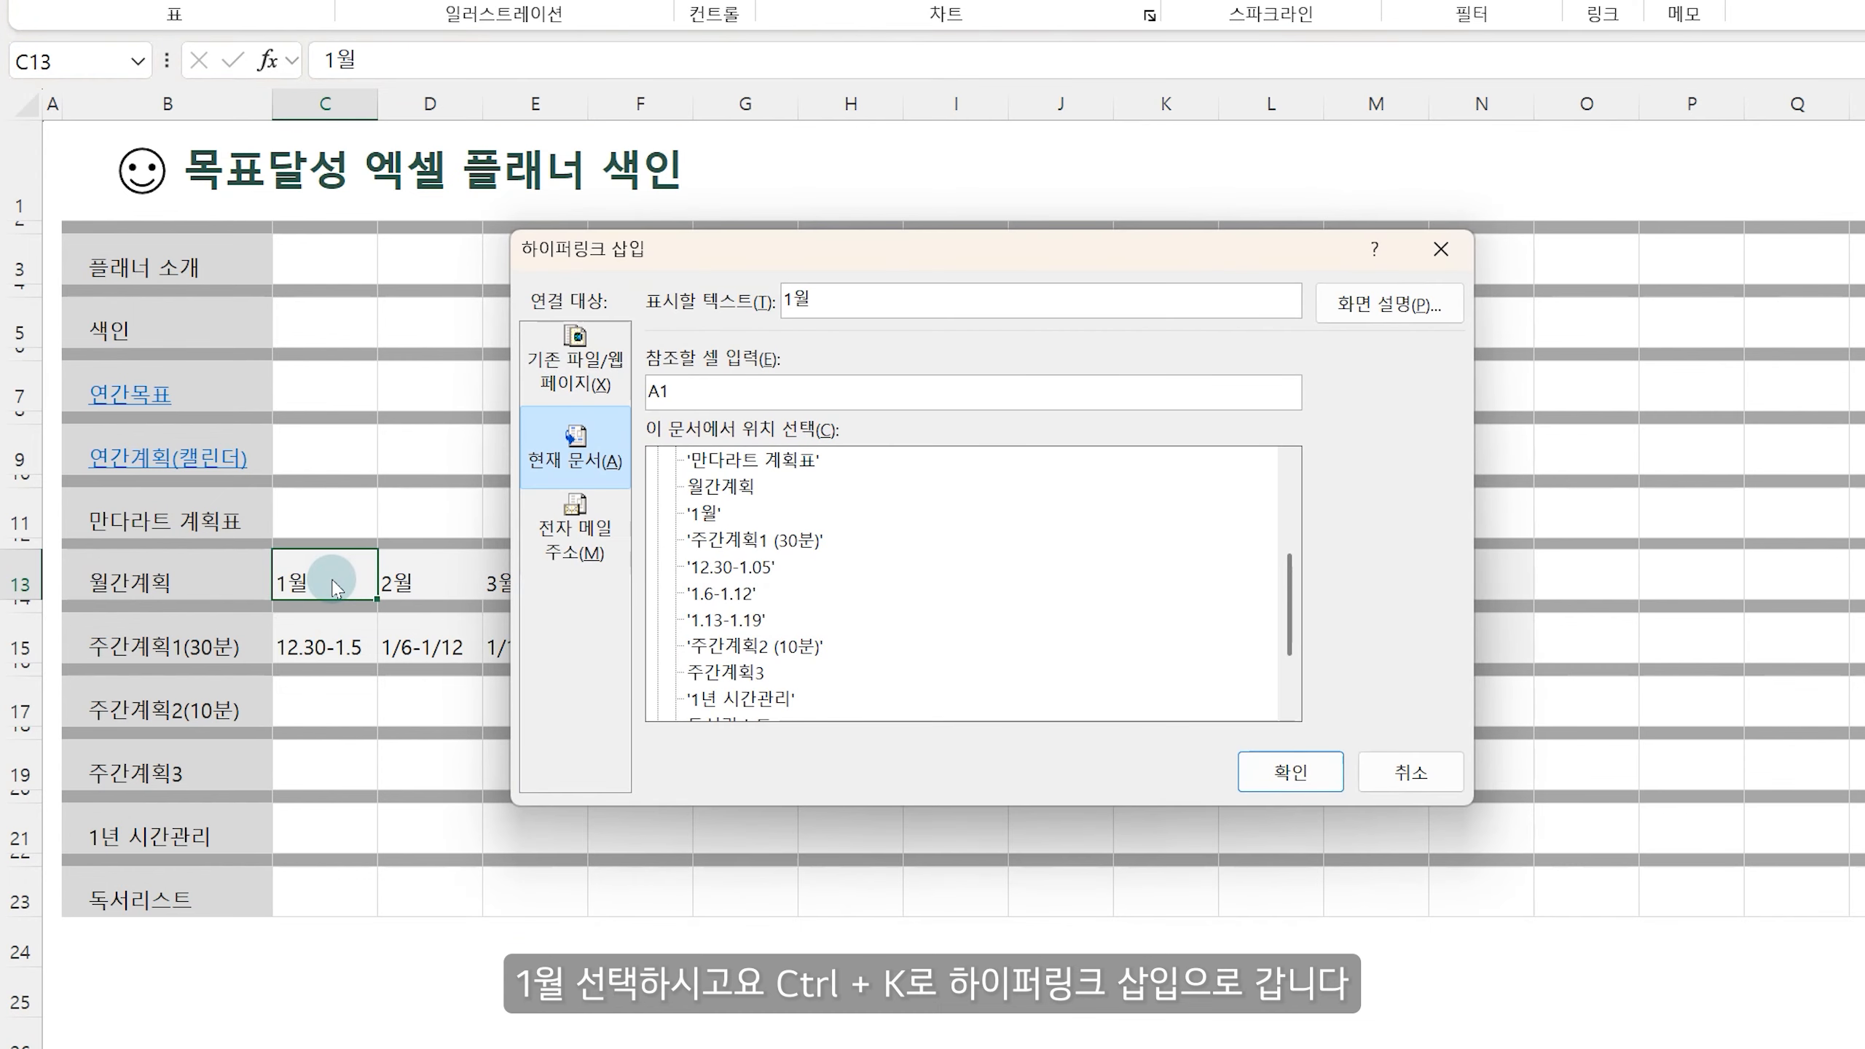
{"action": "left_click", "coordinate": [703, 517]}
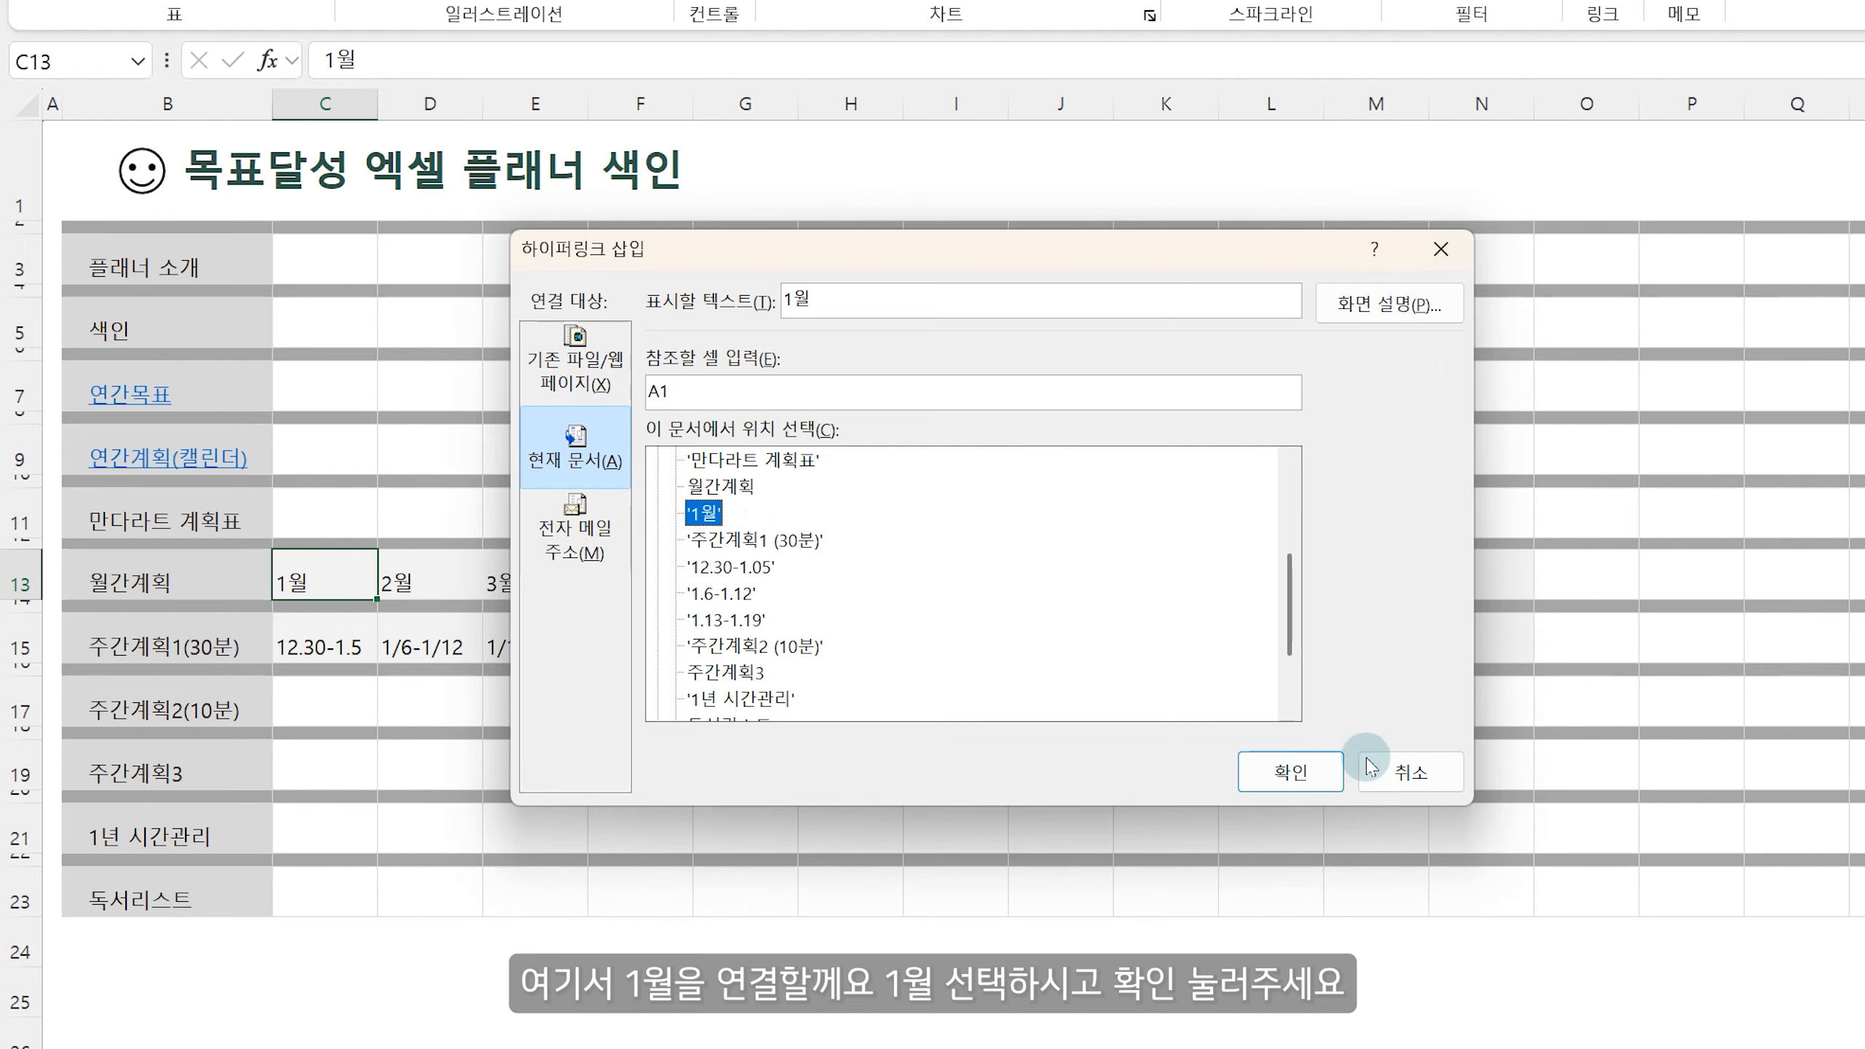
{"action": "left_click", "coordinate": [1299, 772]}
{"action": "left_click", "coordinate": [850, 942]}
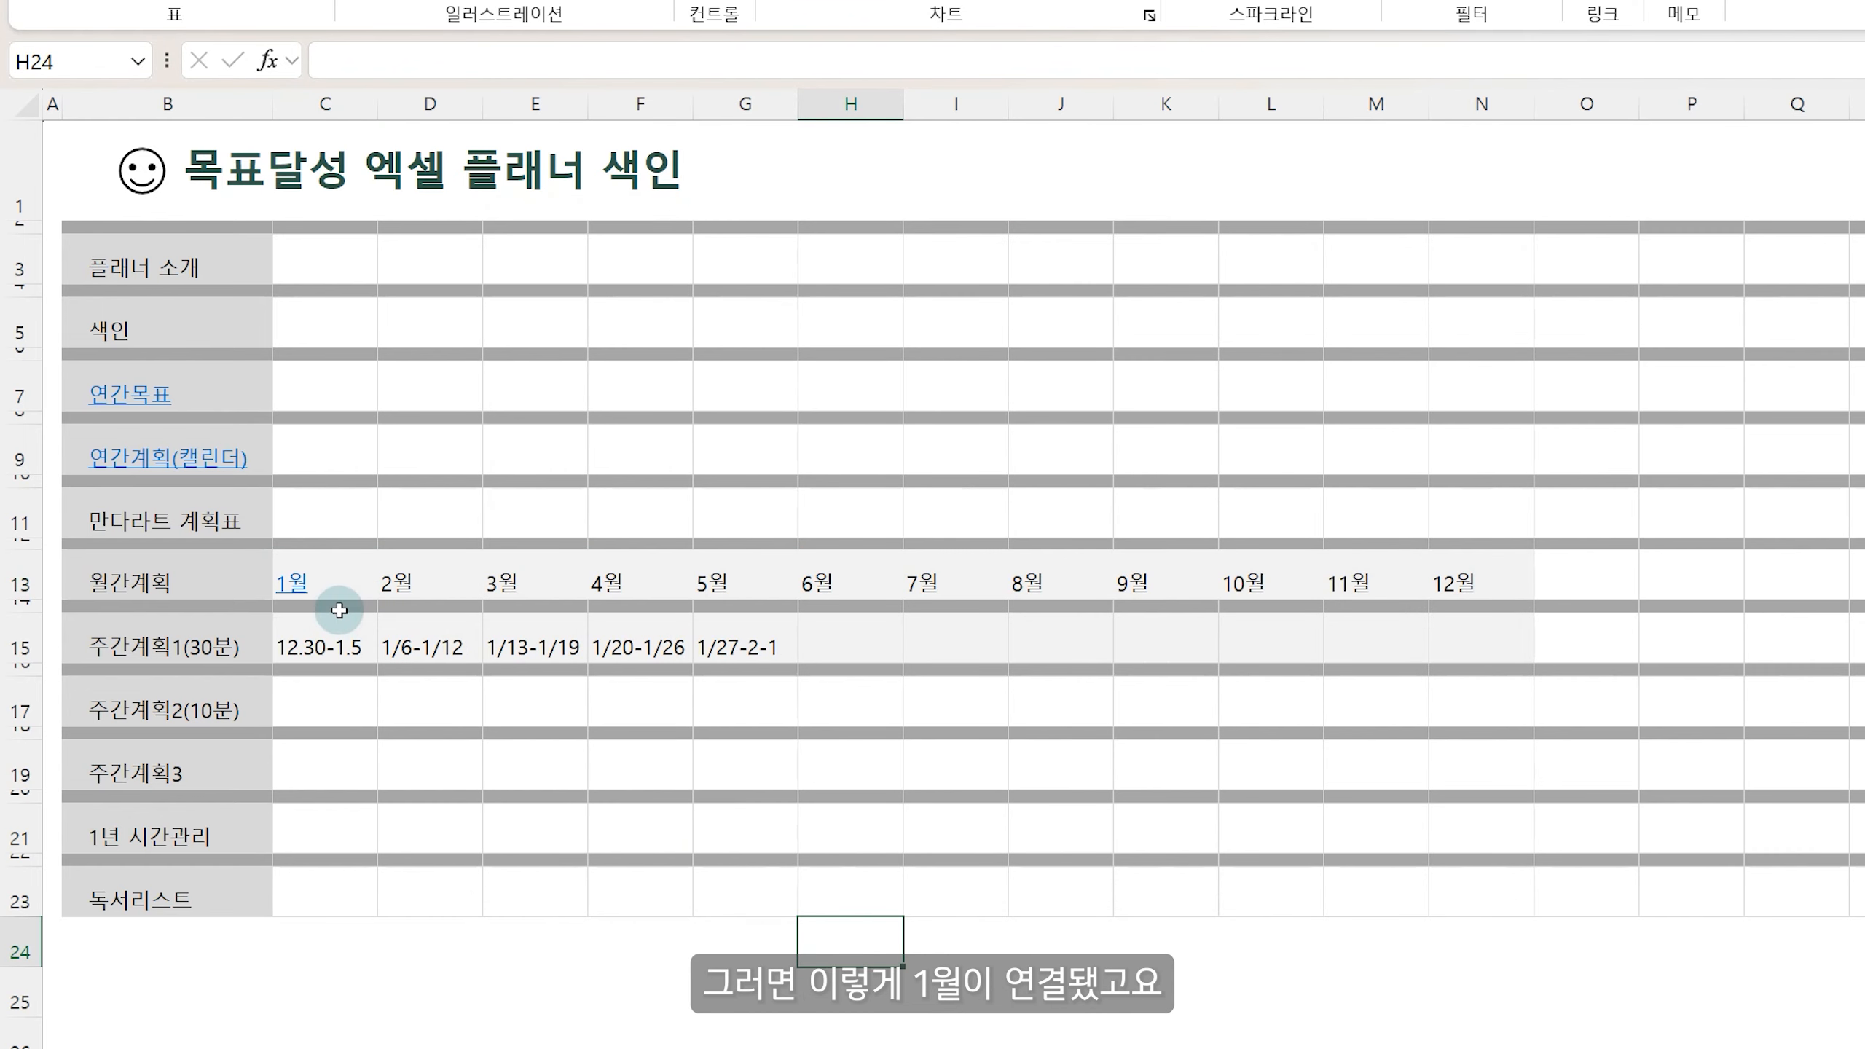
{"action": "left_click", "coordinate": [323, 579]}
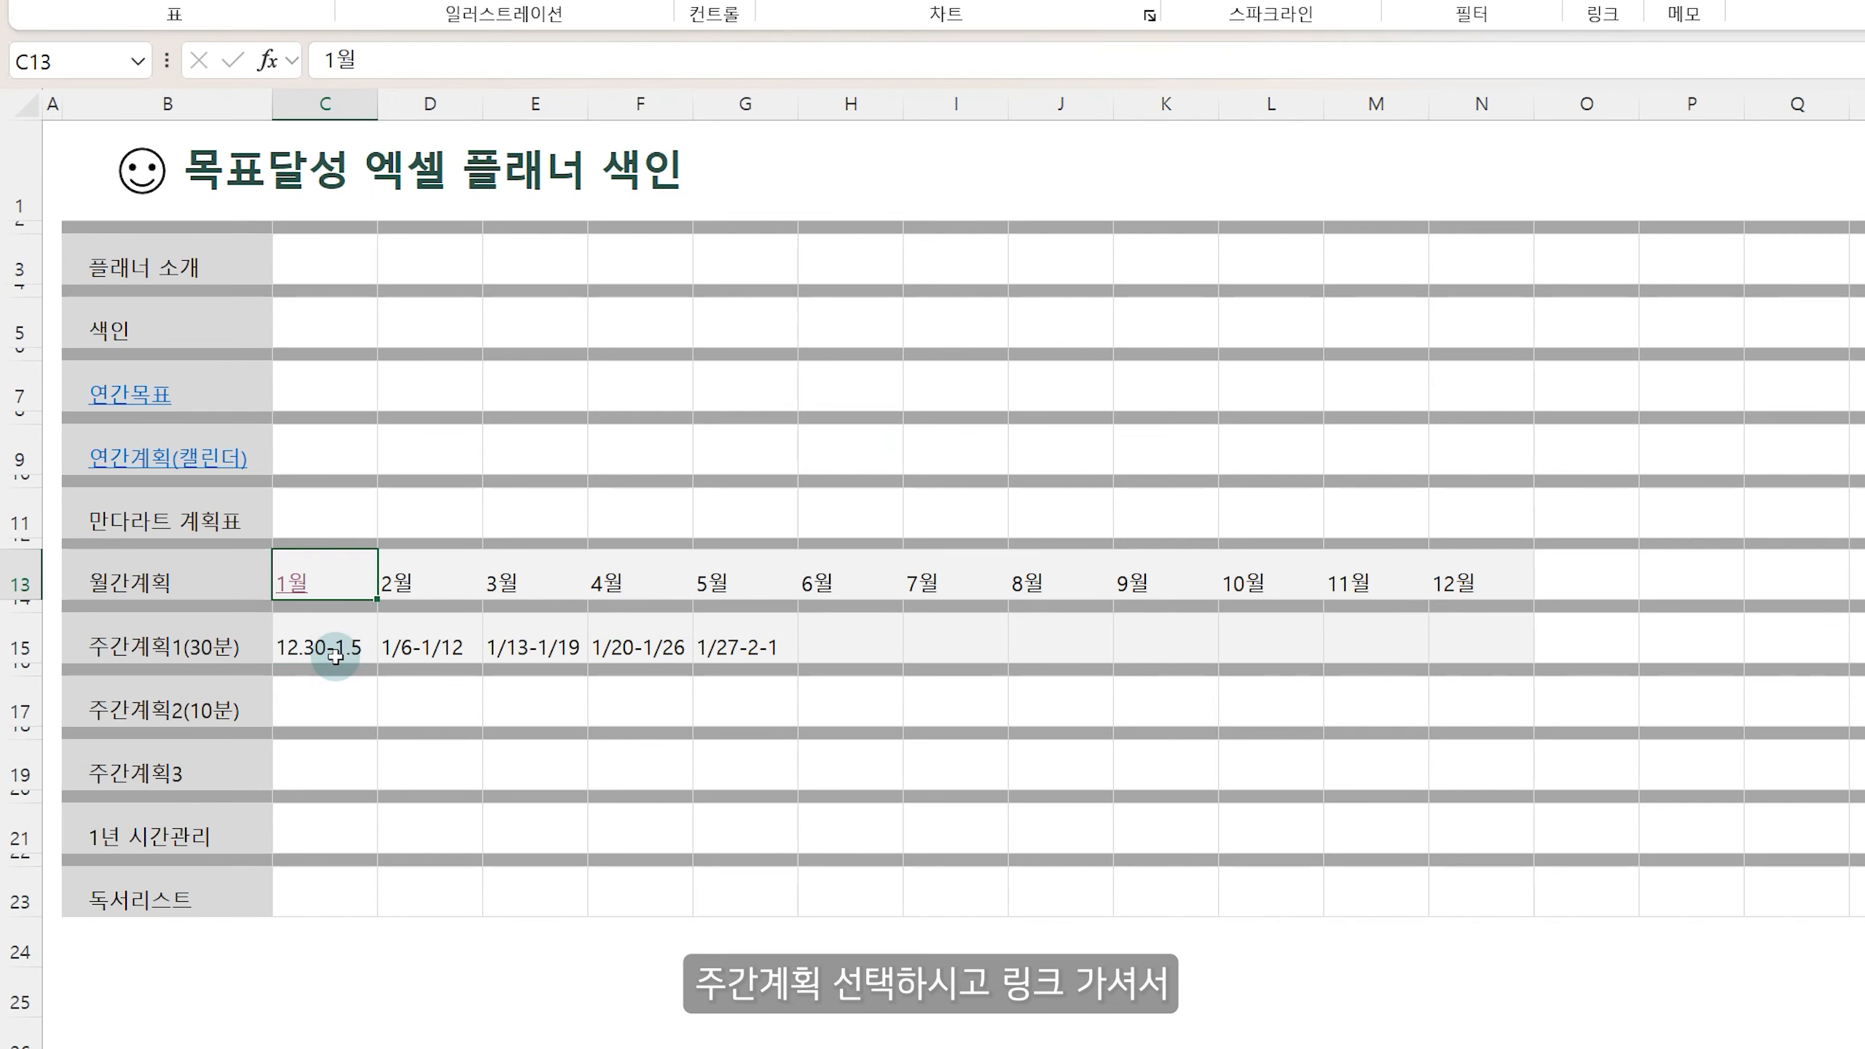
- Hyperlink the 12.30-1.5 cell in the 주간계획1(30분) row to the 12.30-1.05 sheet and follow the link to test it
{"action": "left_click", "coordinate": [264, 632]}
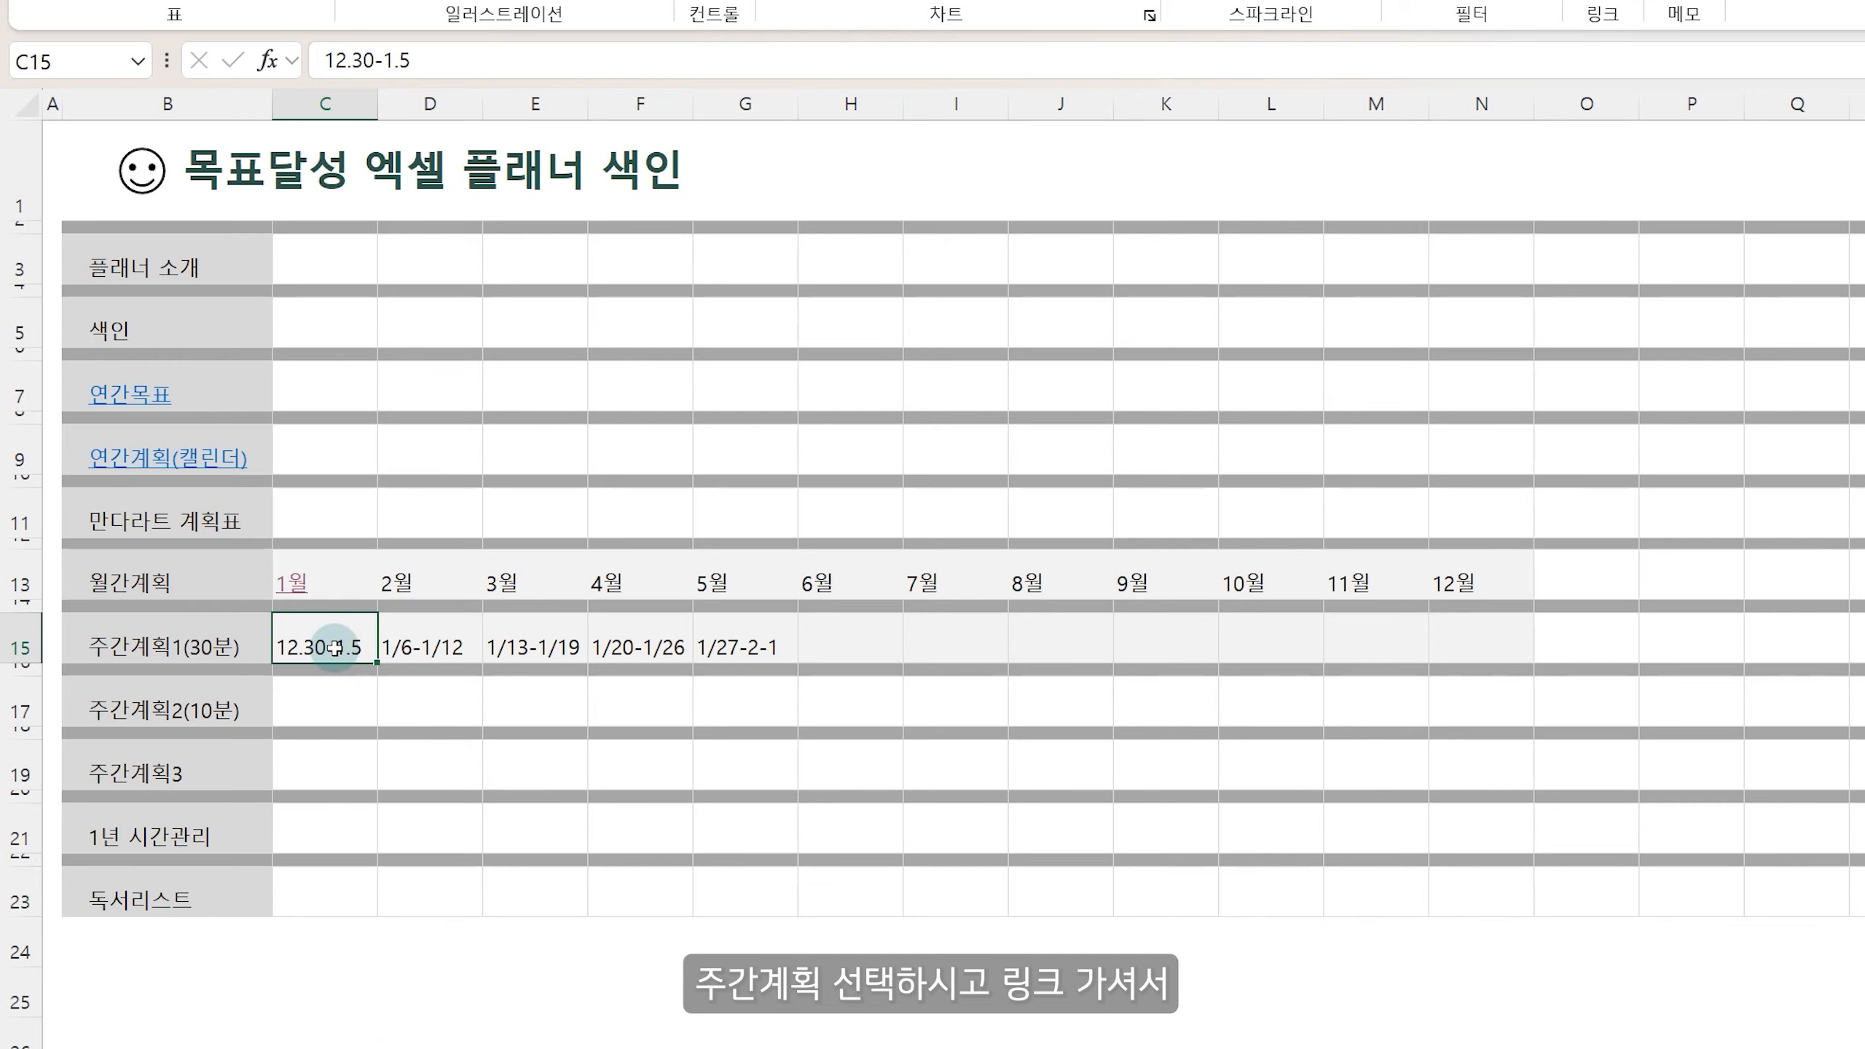
{"action": "left_click", "coordinate": [1574, 124]}
{"action": "left_click", "coordinate": [1470, 299]}
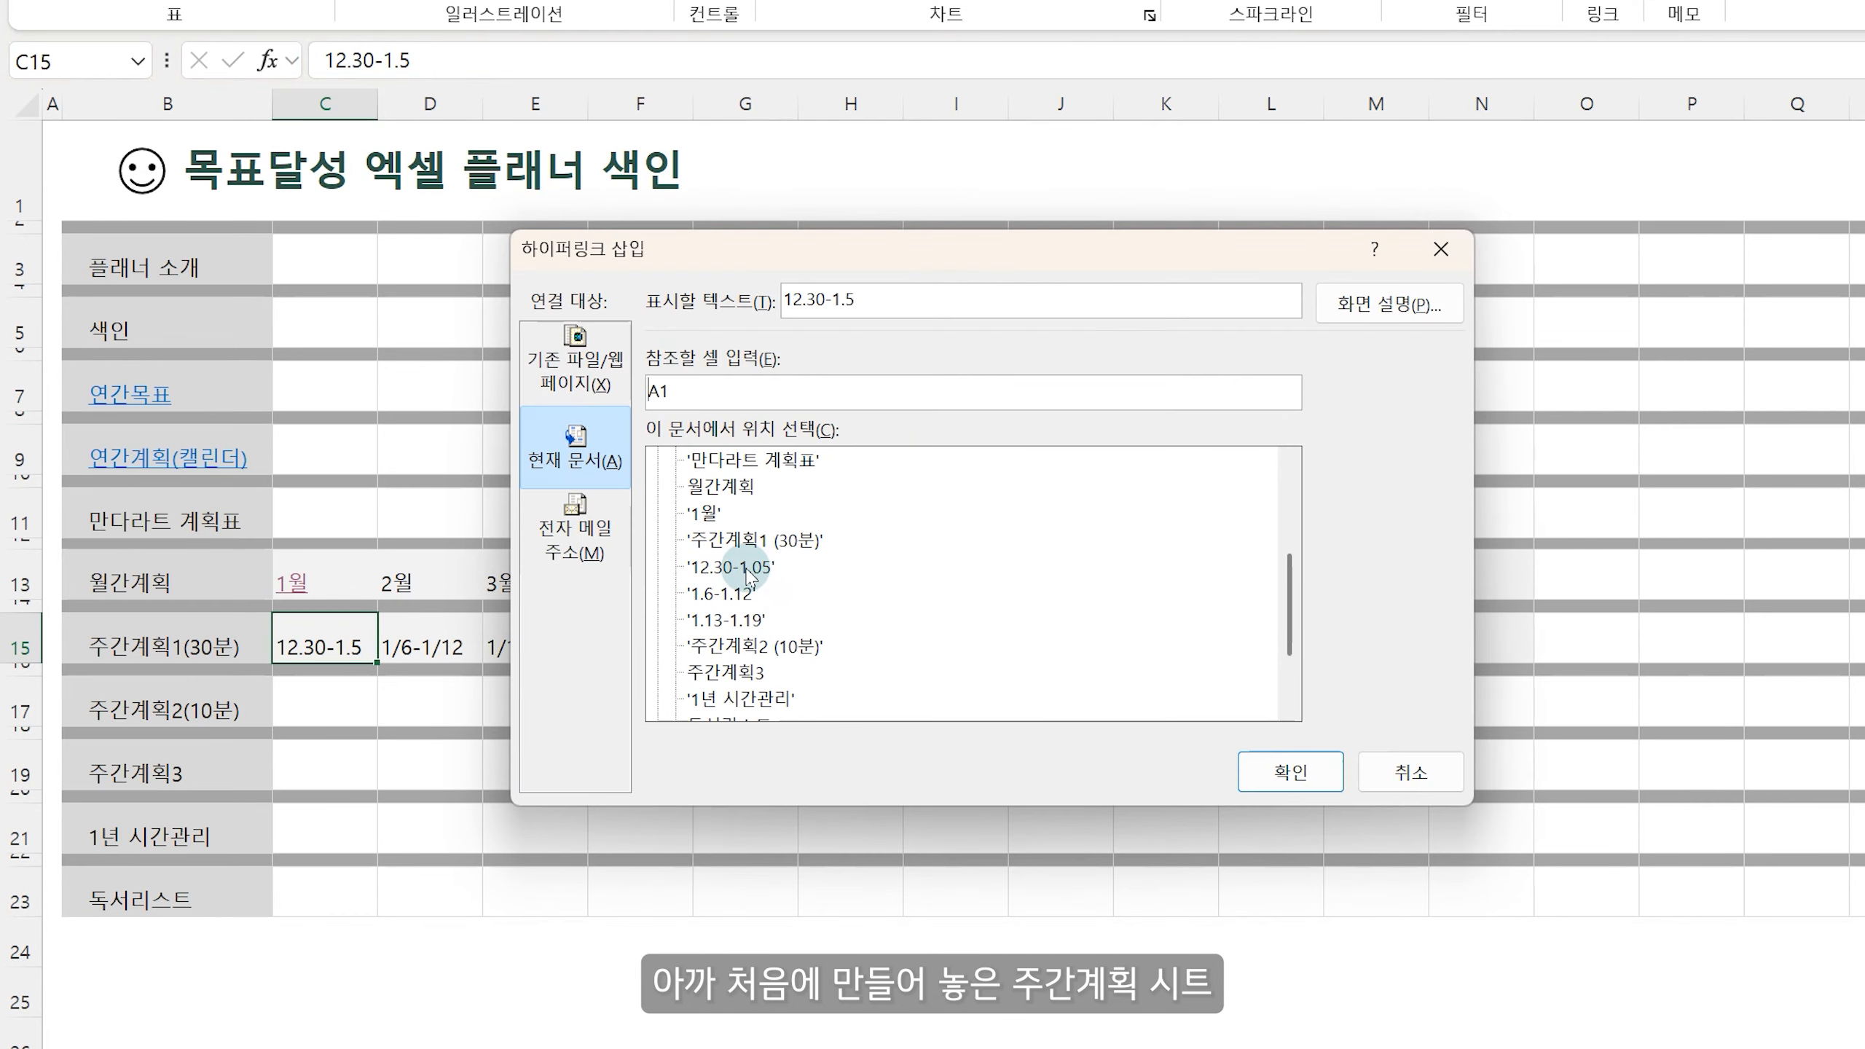
{"action": "left_click", "coordinate": [743, 570]}
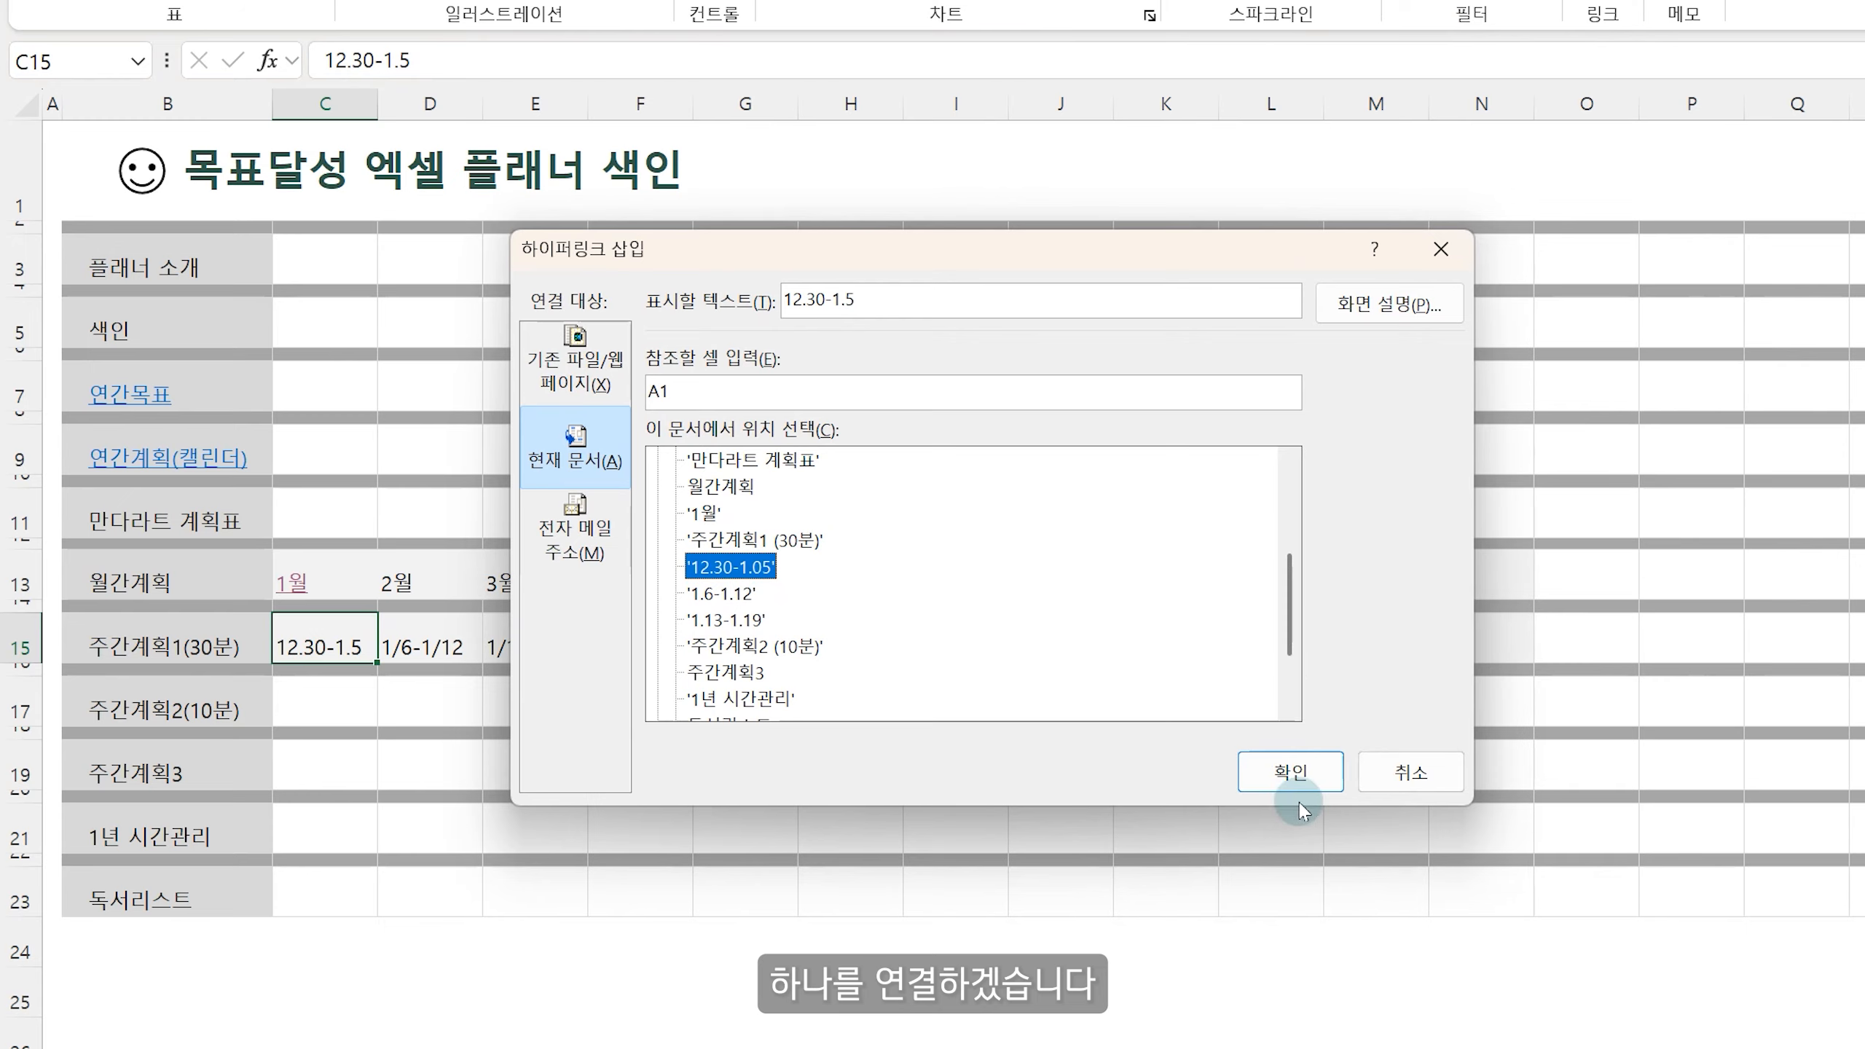
{"action": "left_click", "coordinate": [1282, 771]}
{"action": "left_click", "coordinate": [860, 1029]}
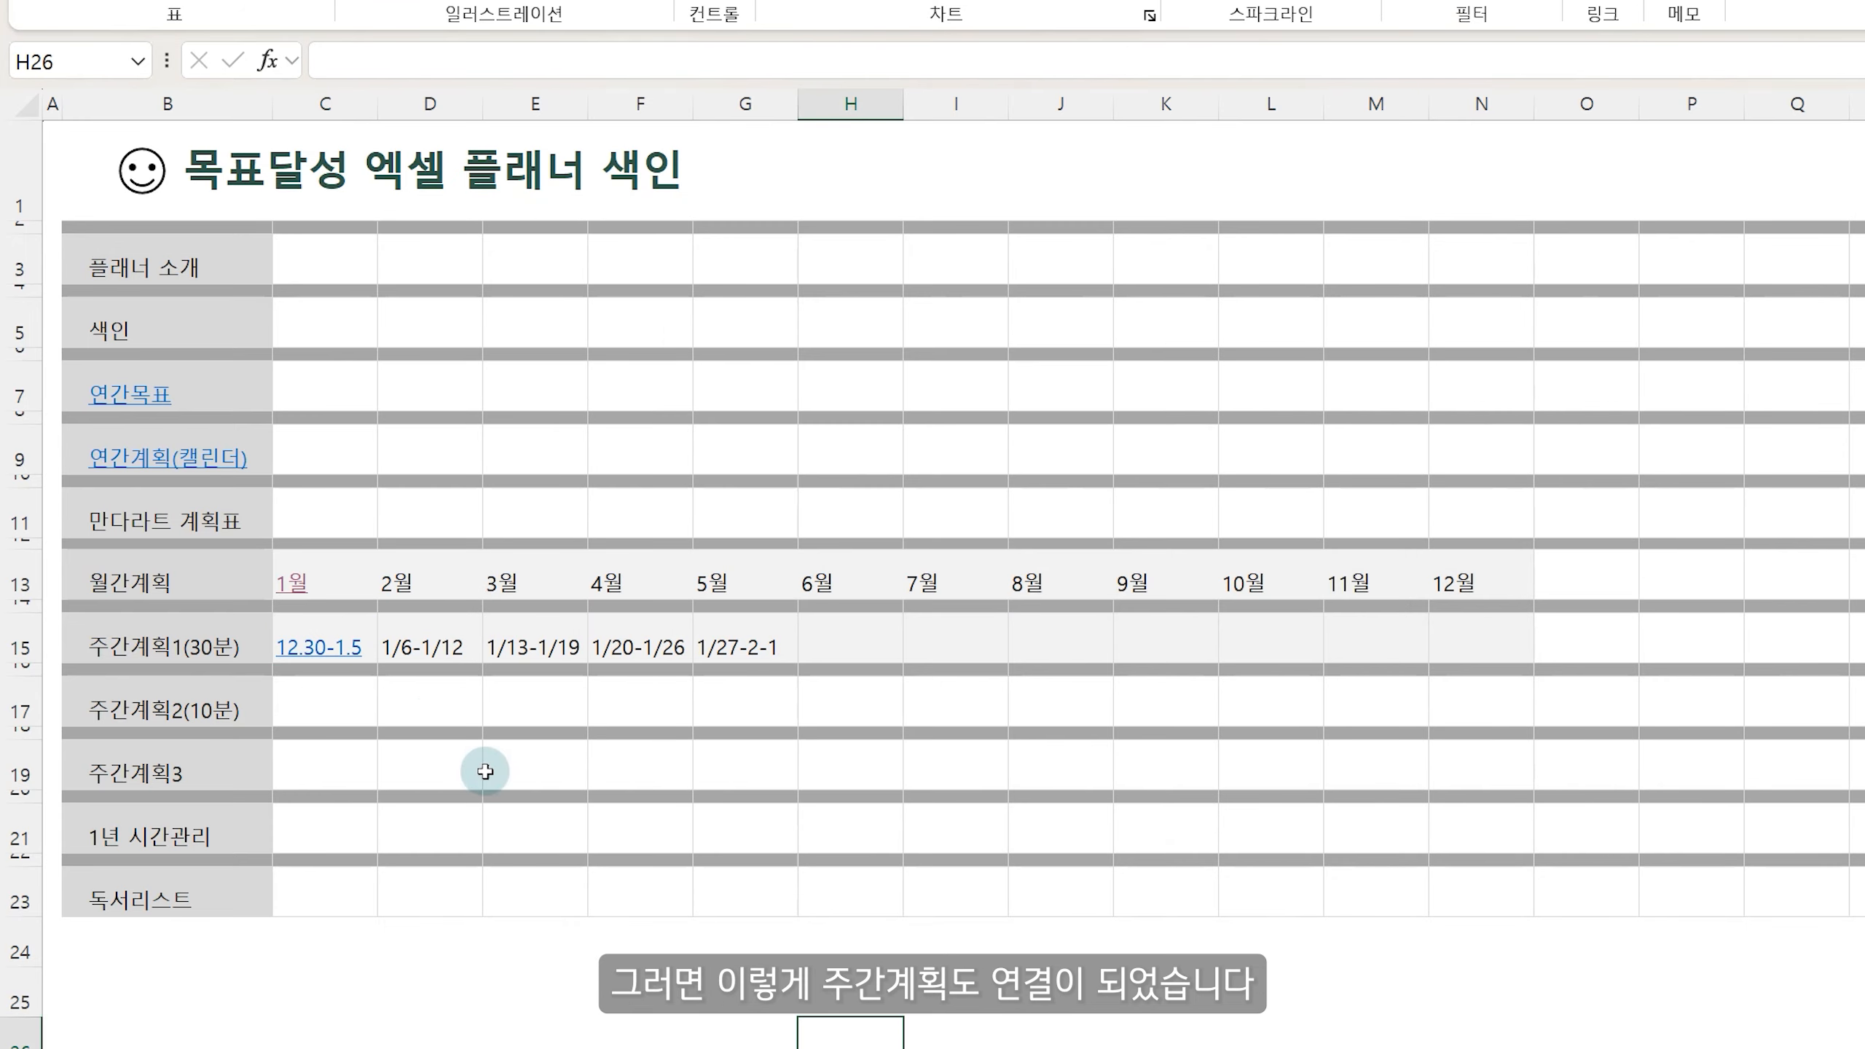
{"action": "left_click", "coordinate": [349, 665]}
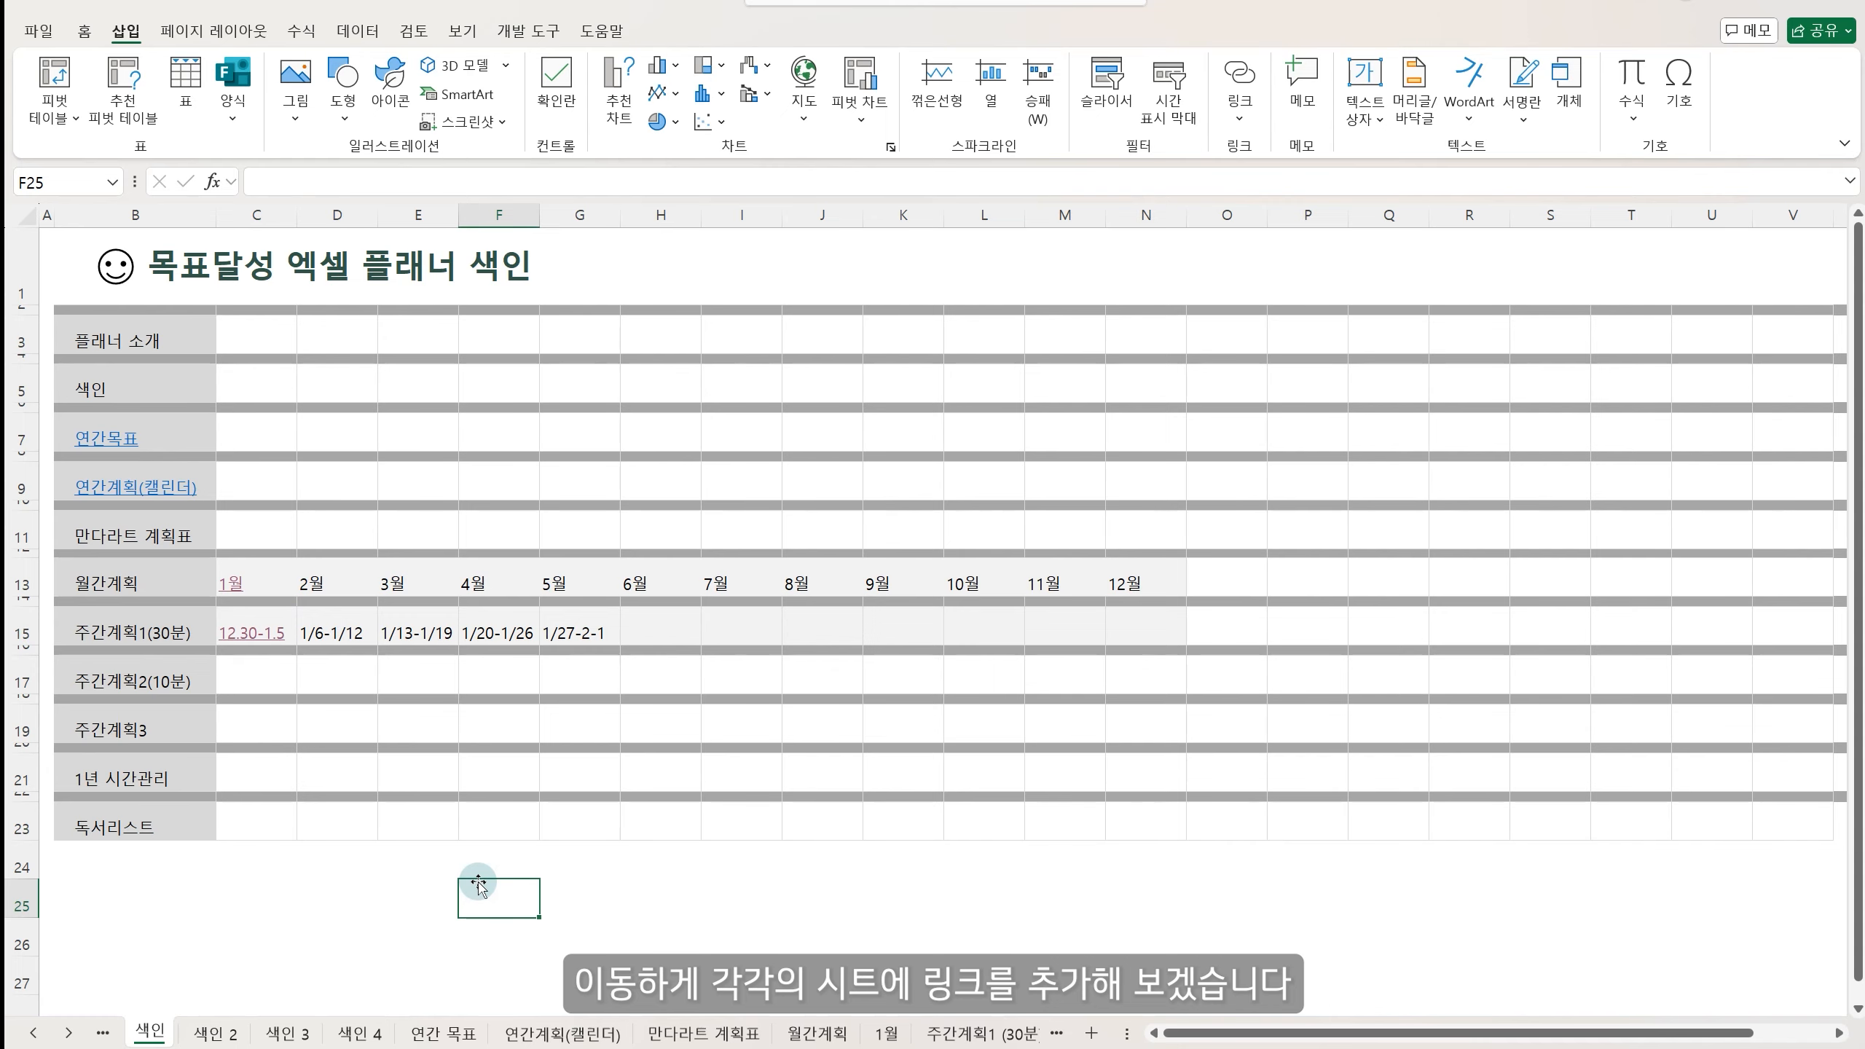
- Go to the 연간 목표 sheet through its index link and draw a small smiley face shape just before the 2025 목표 title
{"action": "left_click", "coordinate": [118, 438]}
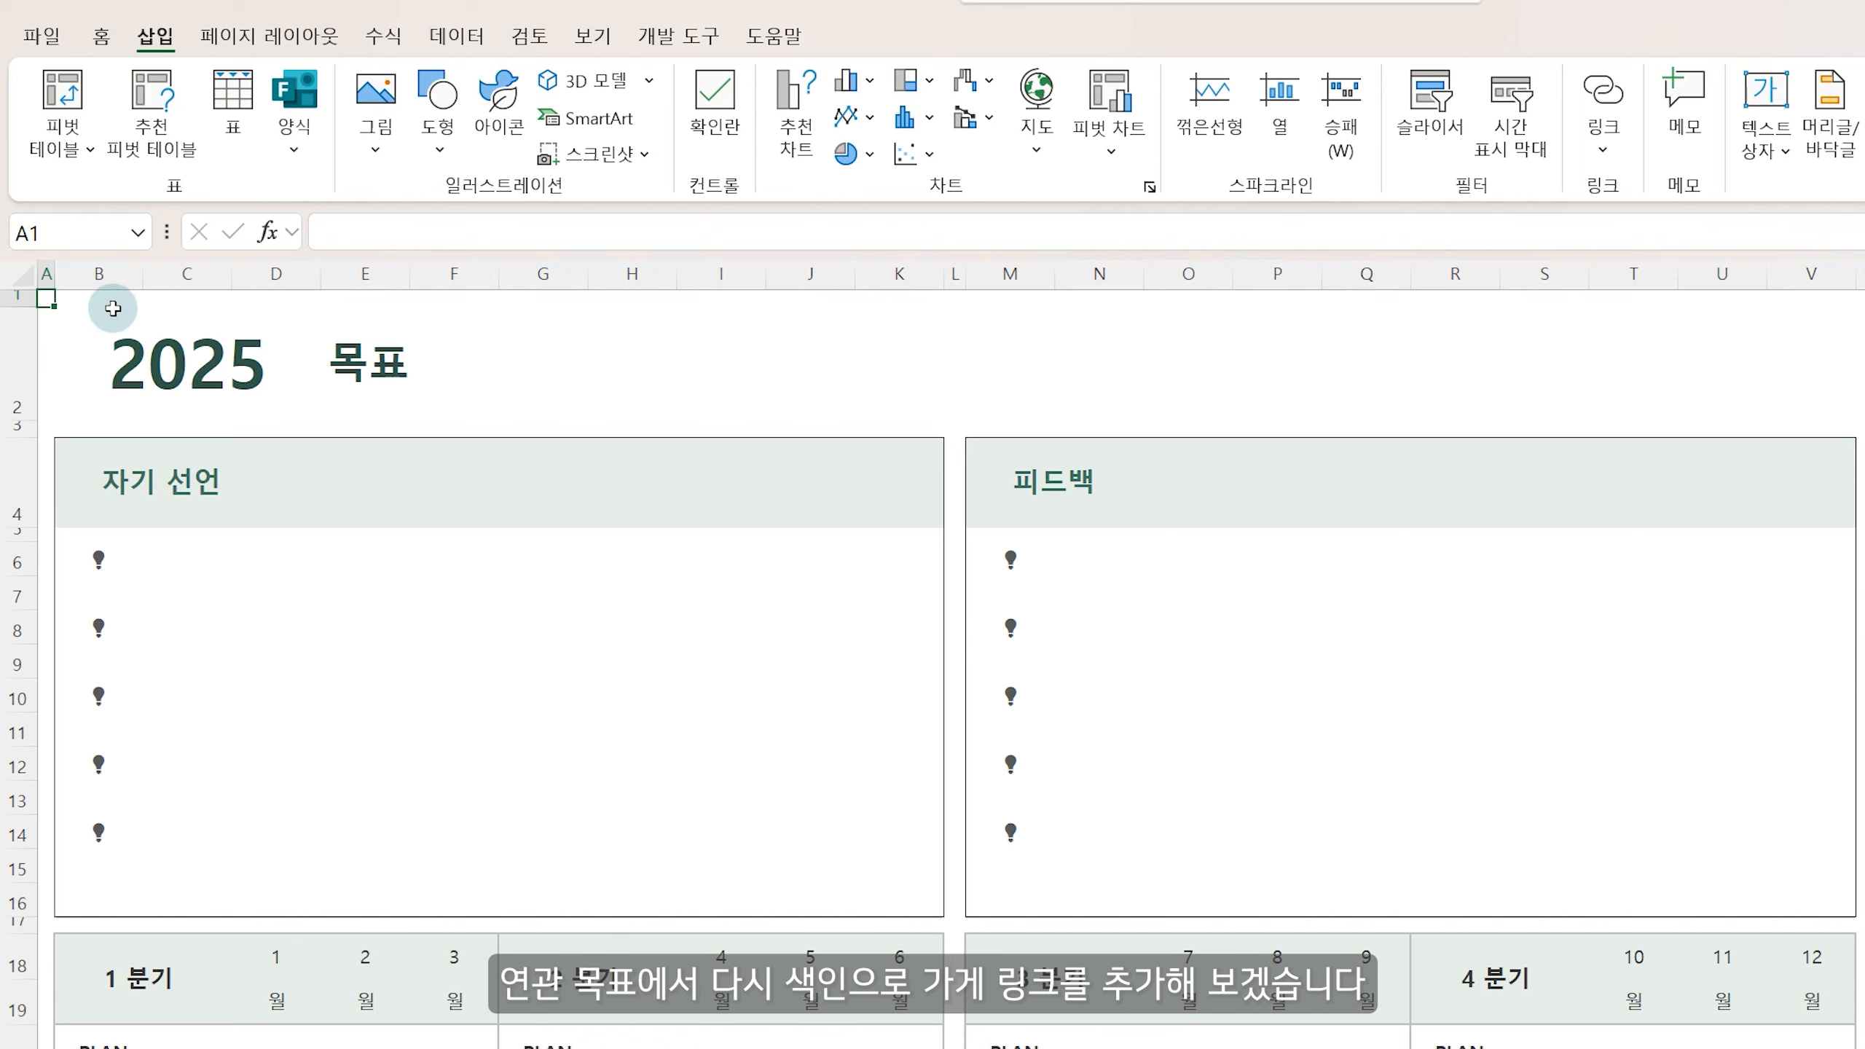
{"action": "left_click", "coordinate": [436, 122]}
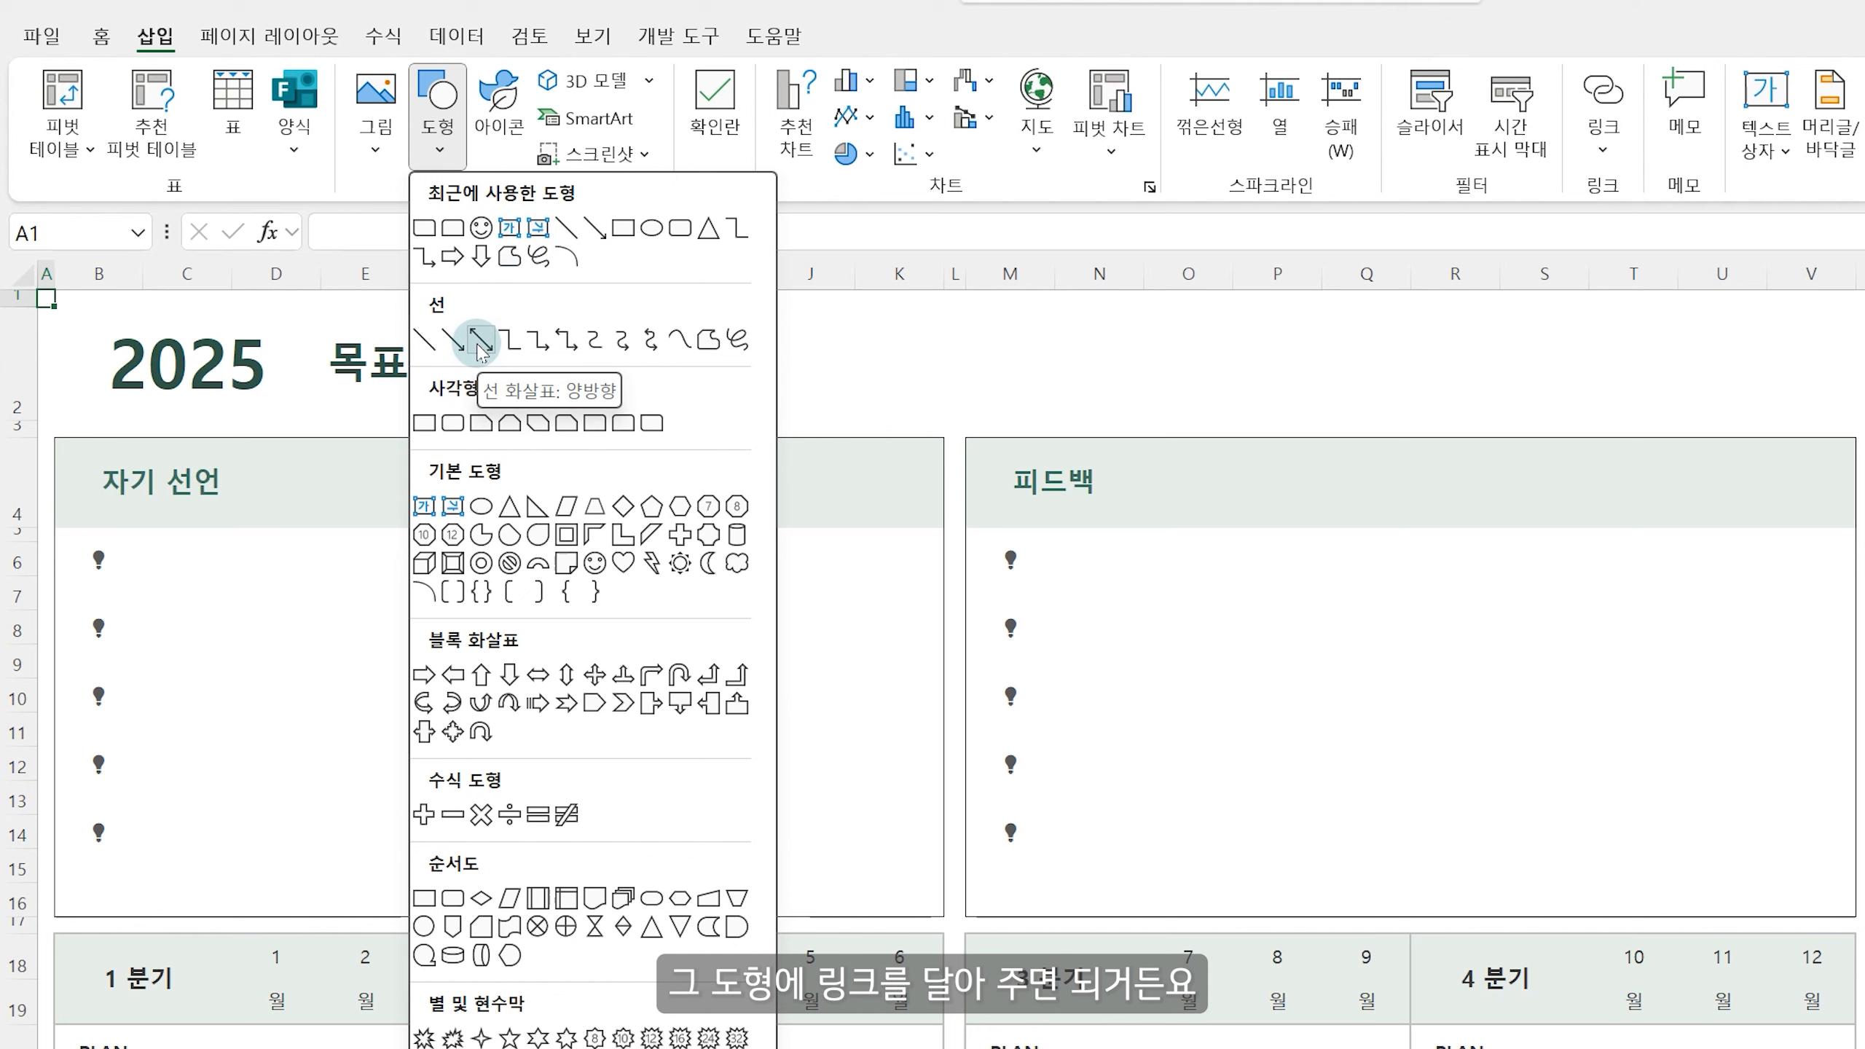
{"action": "left_click", "coordinate": [595, 563]}
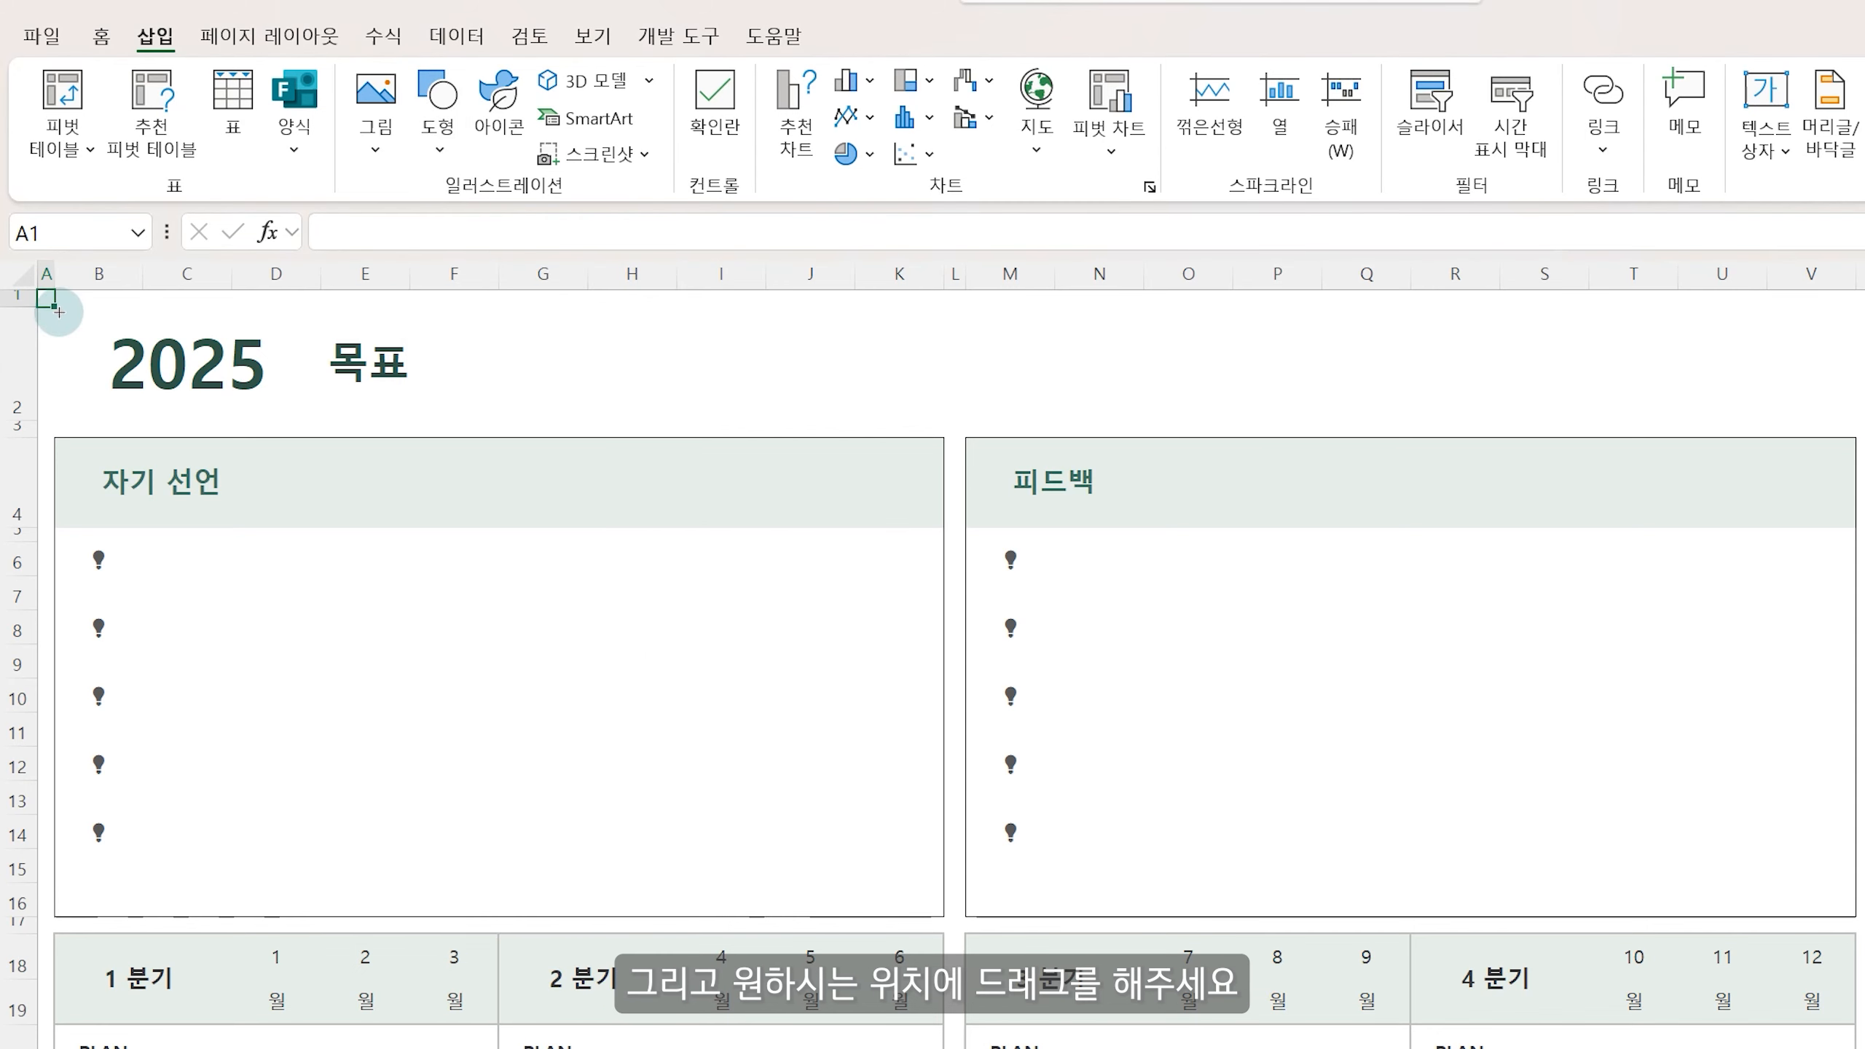
{"action": "left_click_drag", "start_coordinate": [46, 301], "coordinate": [90, 350]}
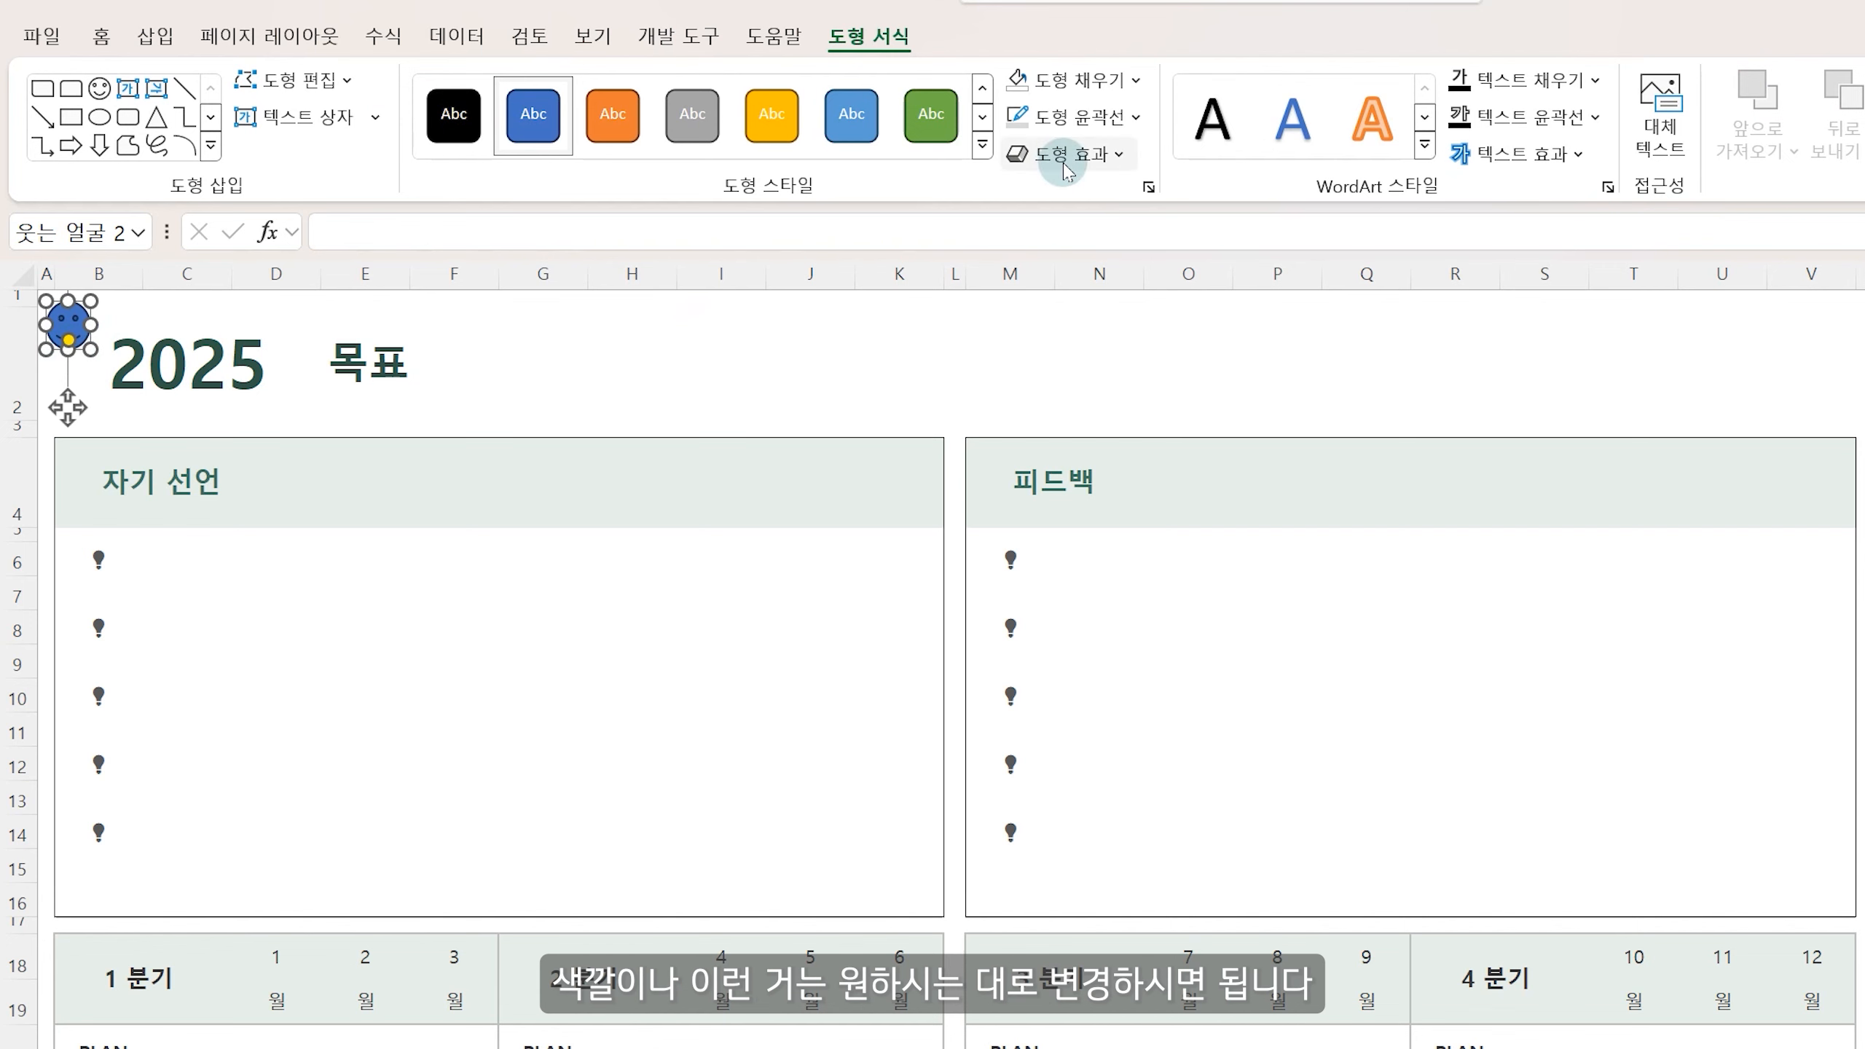
- Remove the fill from the smiley face shape on the 연간 목표 sheet
{"action": "left_click", "coordinate": [1101, 79]}
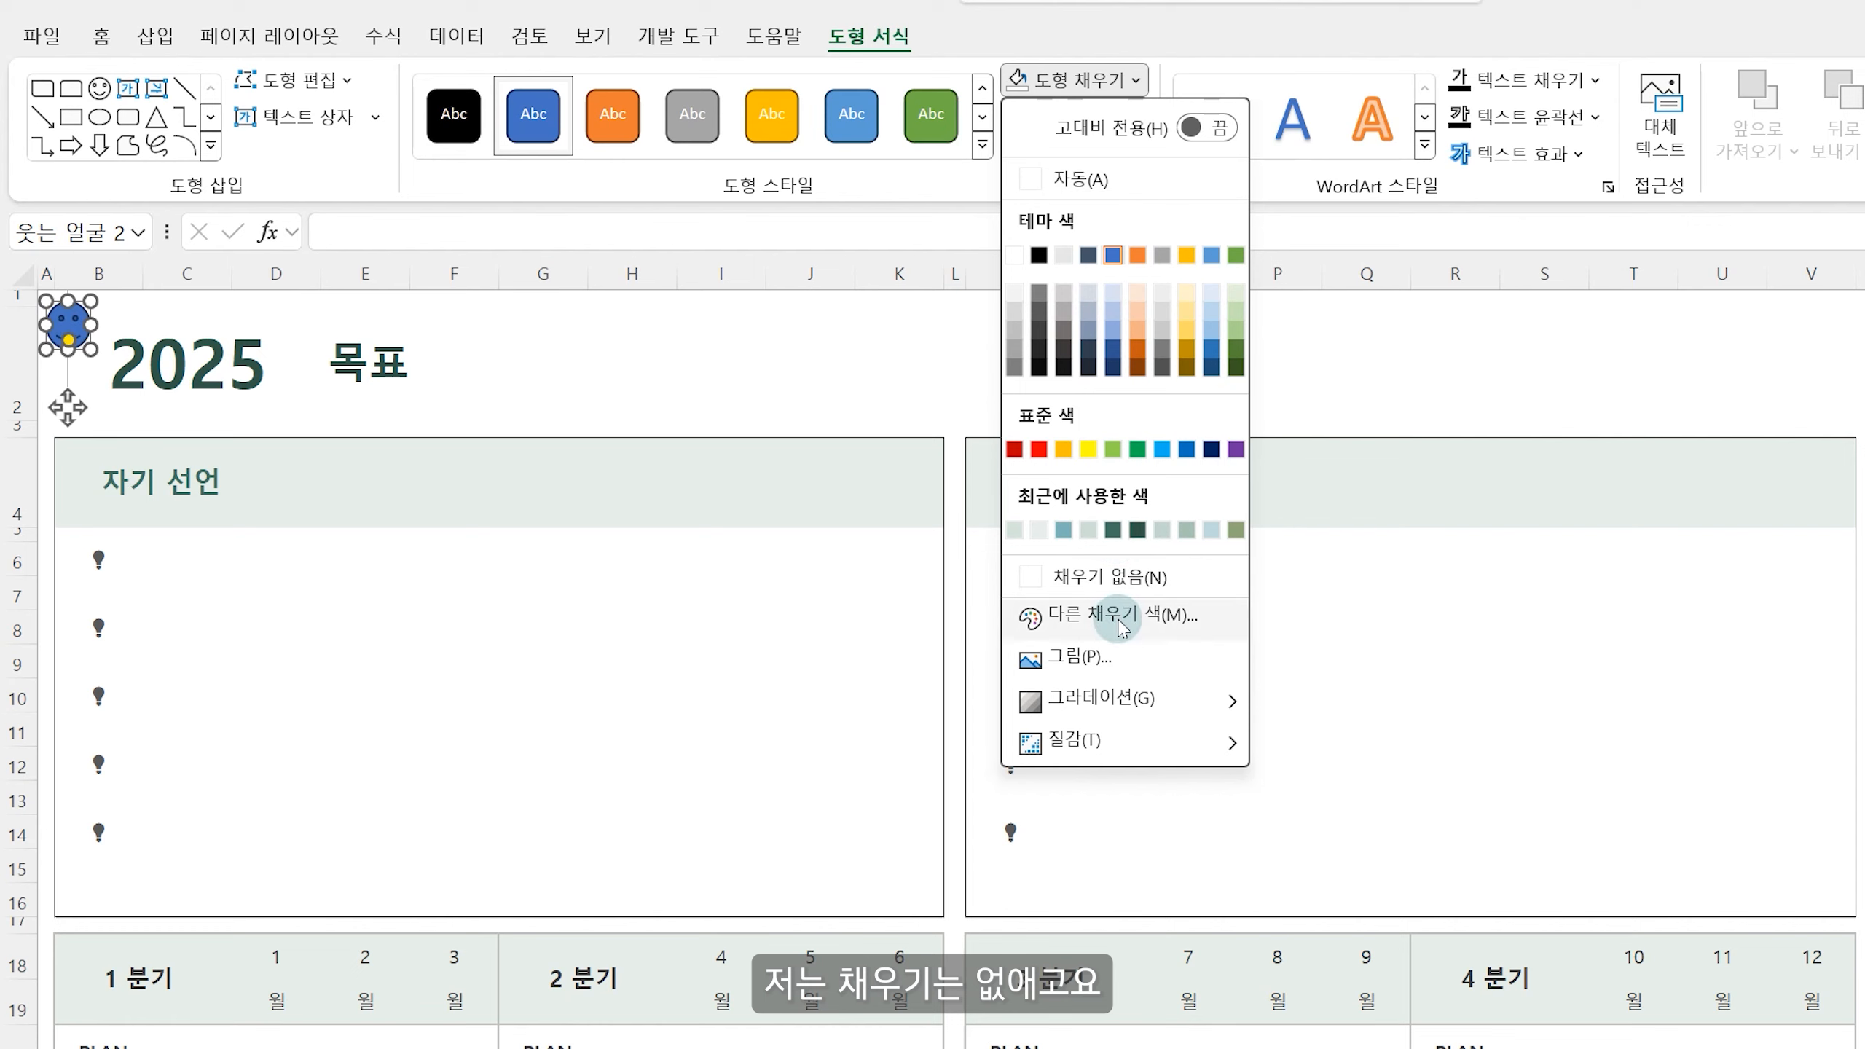
{"action": "left_click", "coordinate": [1134, 580]}
{"action": "key", "text": "Escape"}
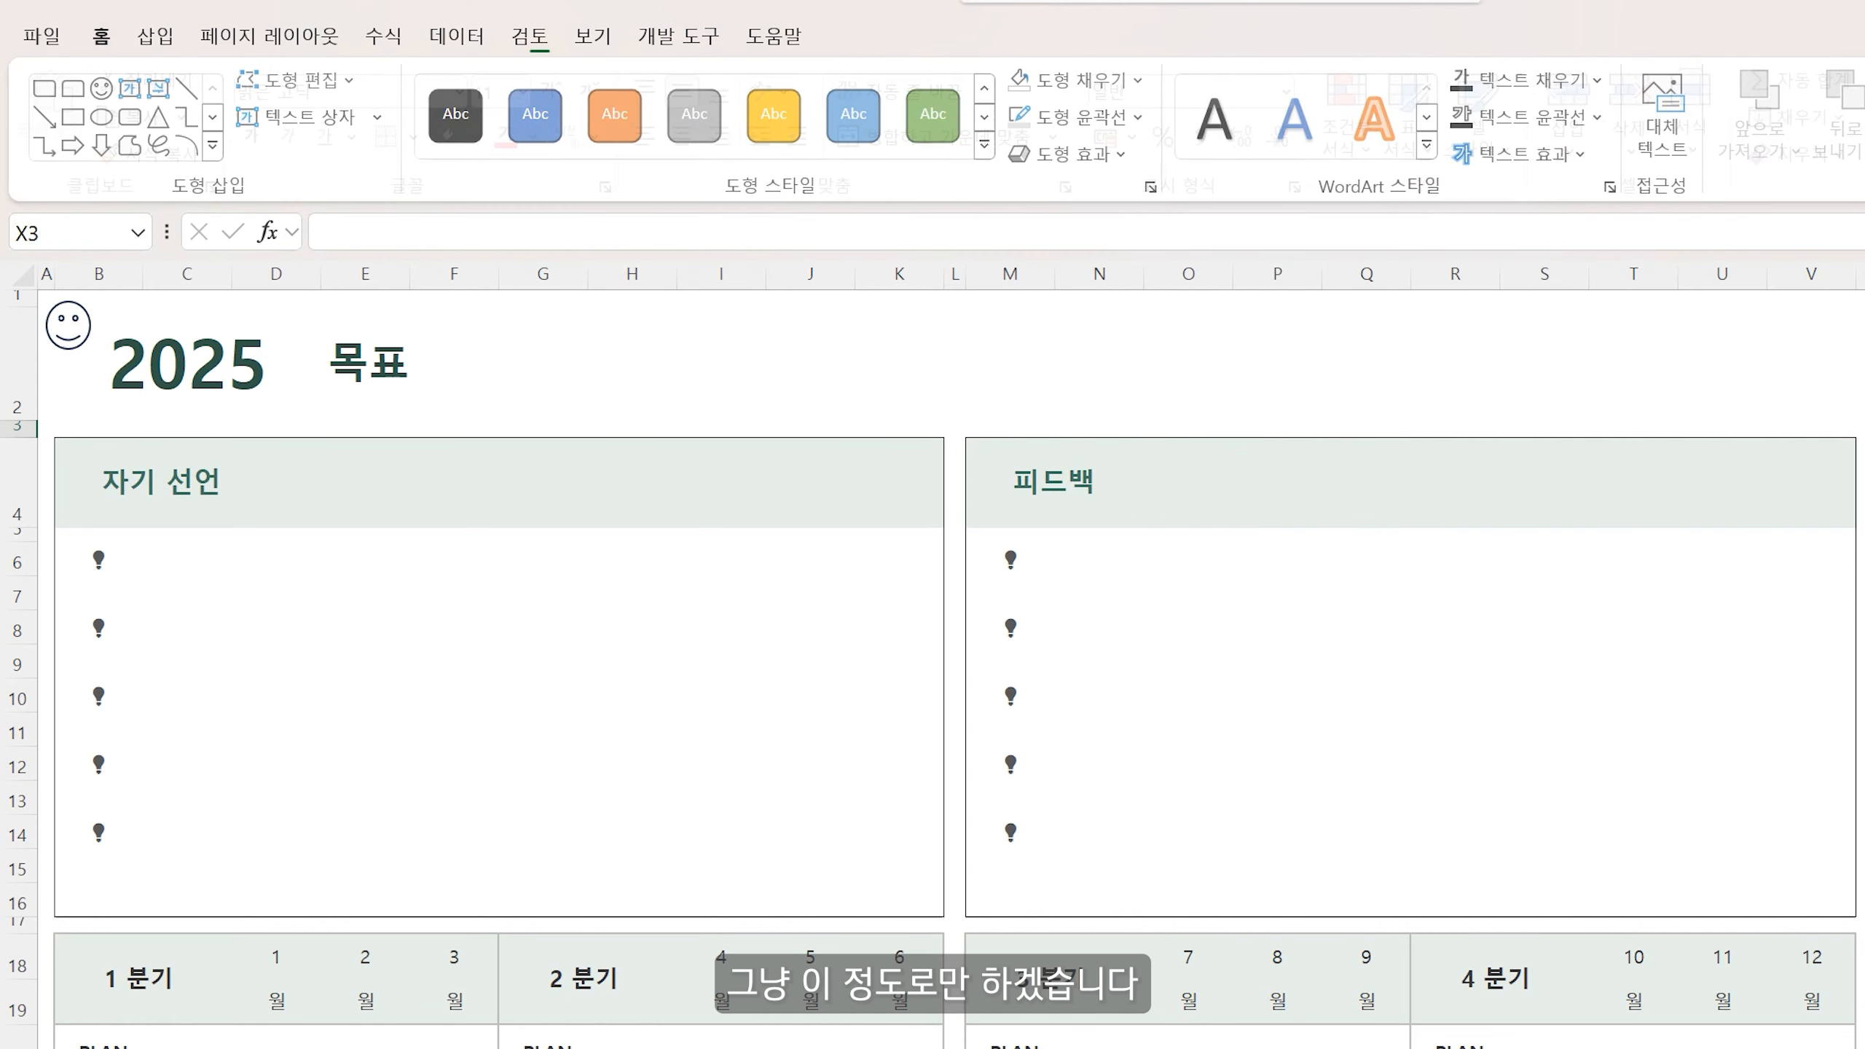
- Hyperlink the smiley face shape to cell A1 of the 색인 sheet in the current document
{"action": "left_click", "coordinate": [79, 345]}
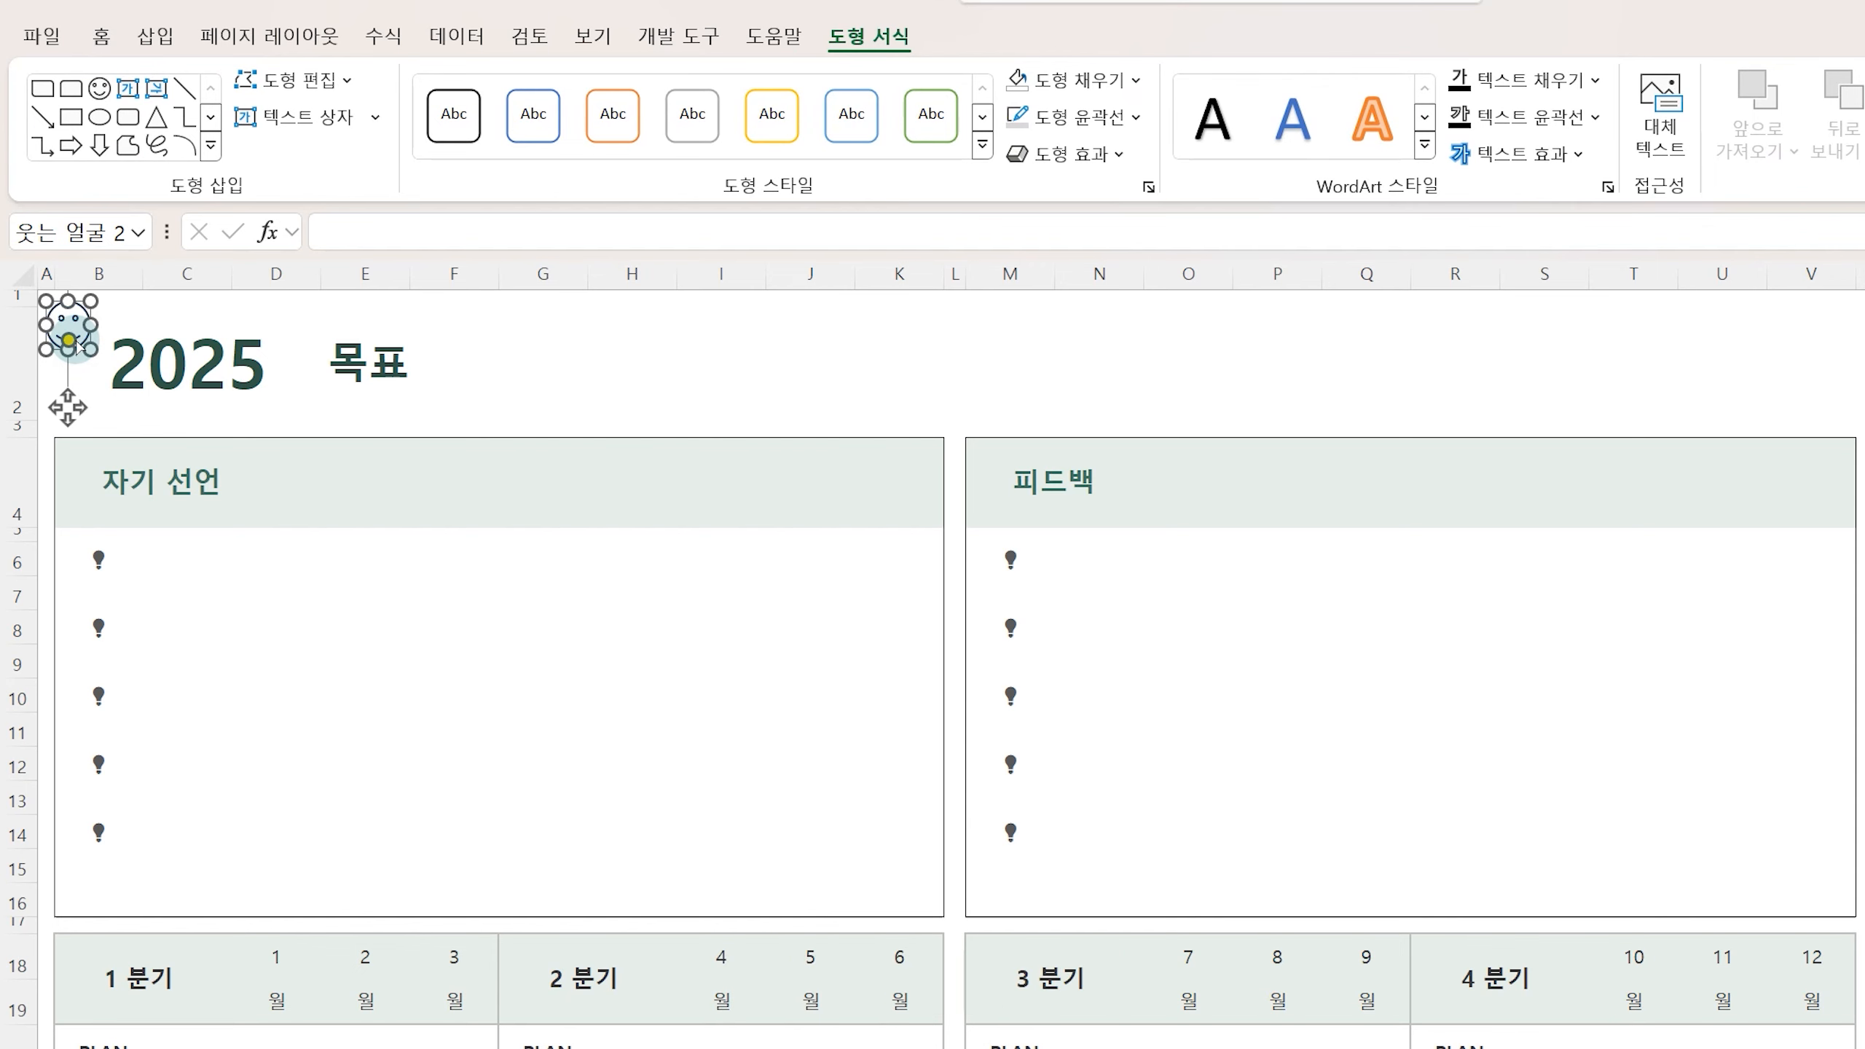
{"action": "right_click", "coordinate": [79, 344]}
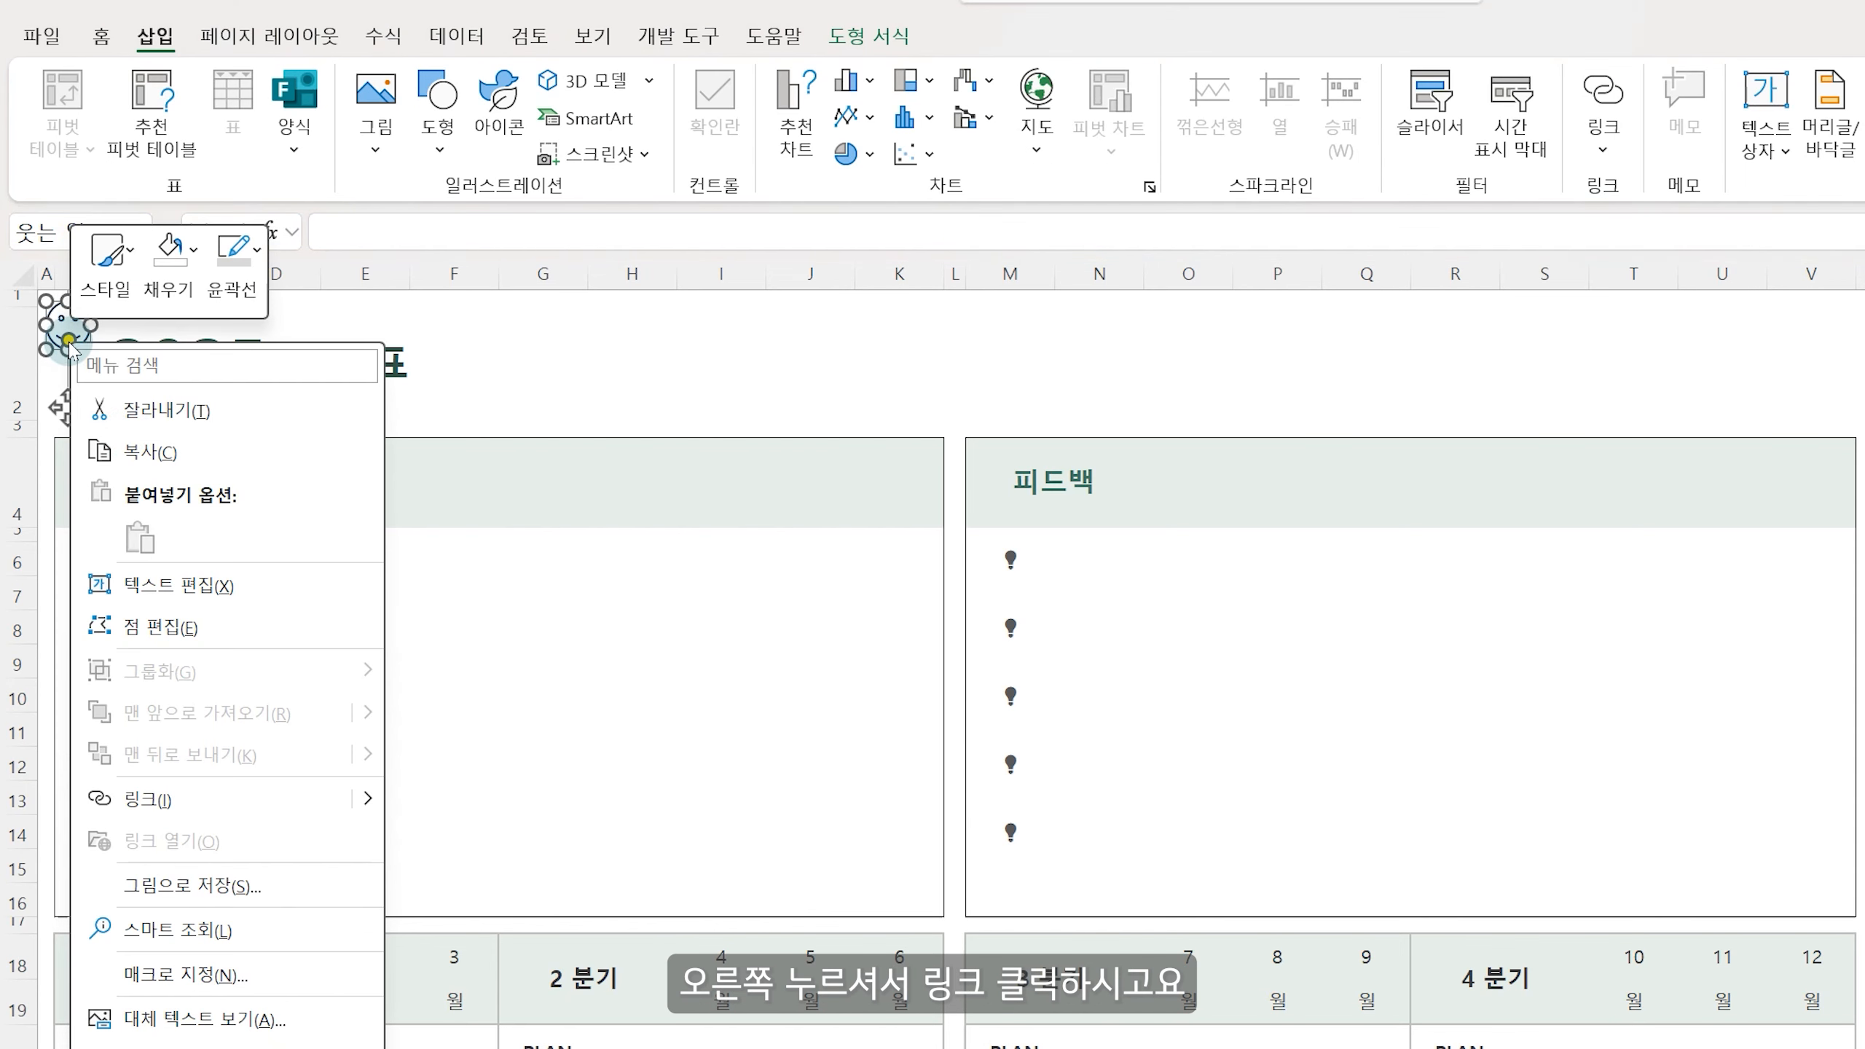
{"action": "left_click", "coordinate": [187, 799]}
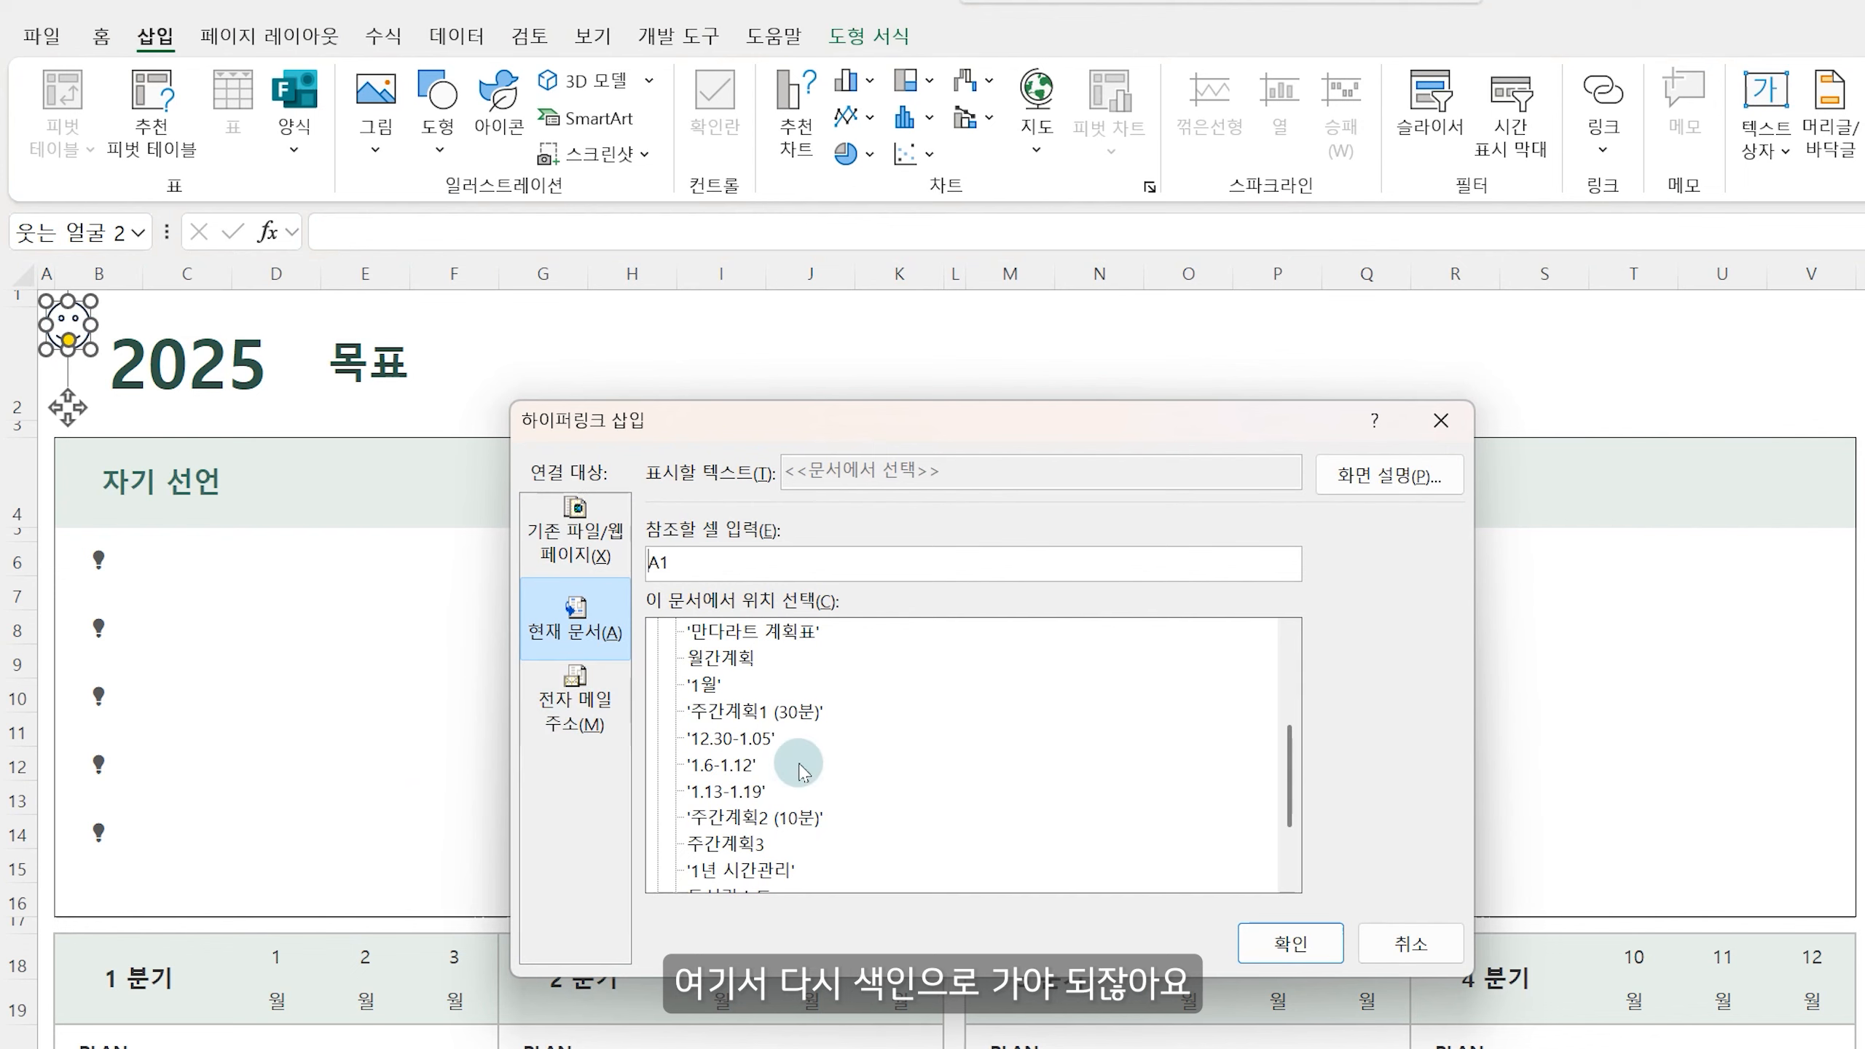
{"action": "left_click_drag", "start_coordinate": [1298, 738], "coordinate": [1302, 661]}
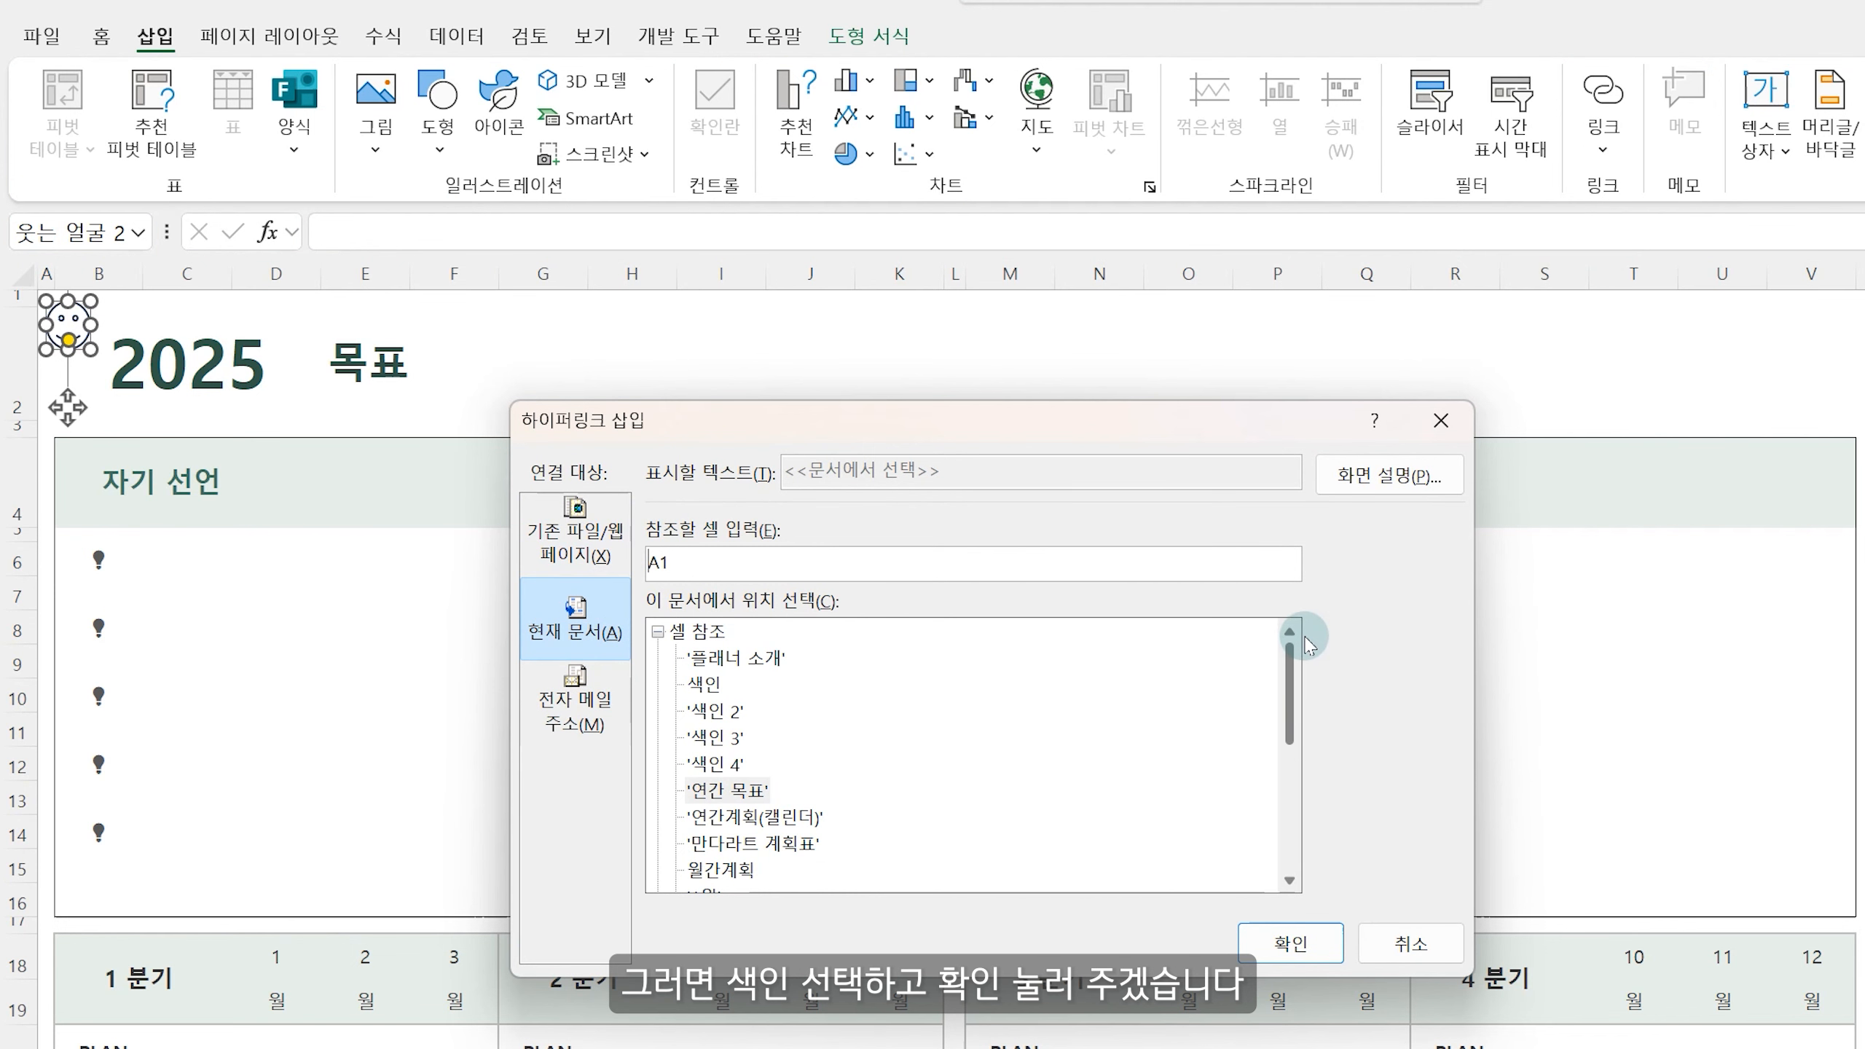
{"action": "scroll", "coordinate": [734, 661], "scroll_direction": "up", "scroll_amount": 1}
{"action": "left_click", "coordinate": [704, 683]}
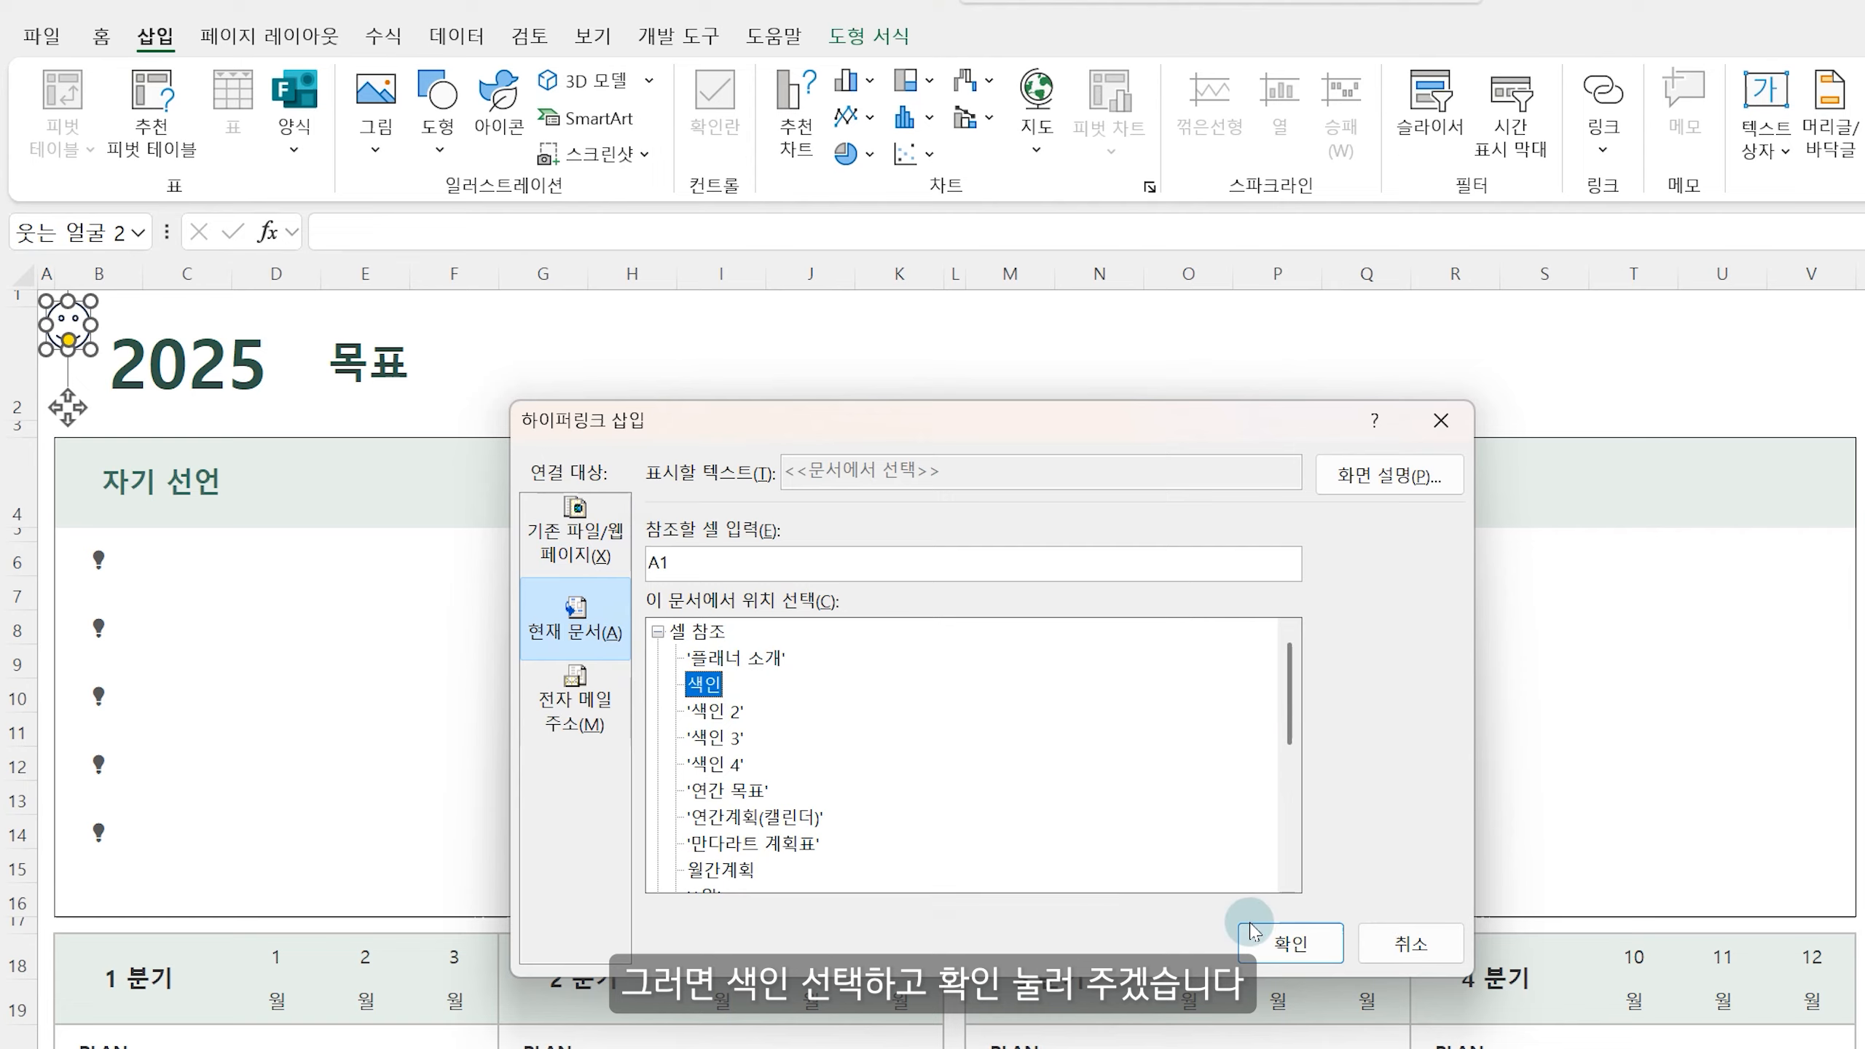
{"action": "left_click", "coordinate": [1290, 942]}
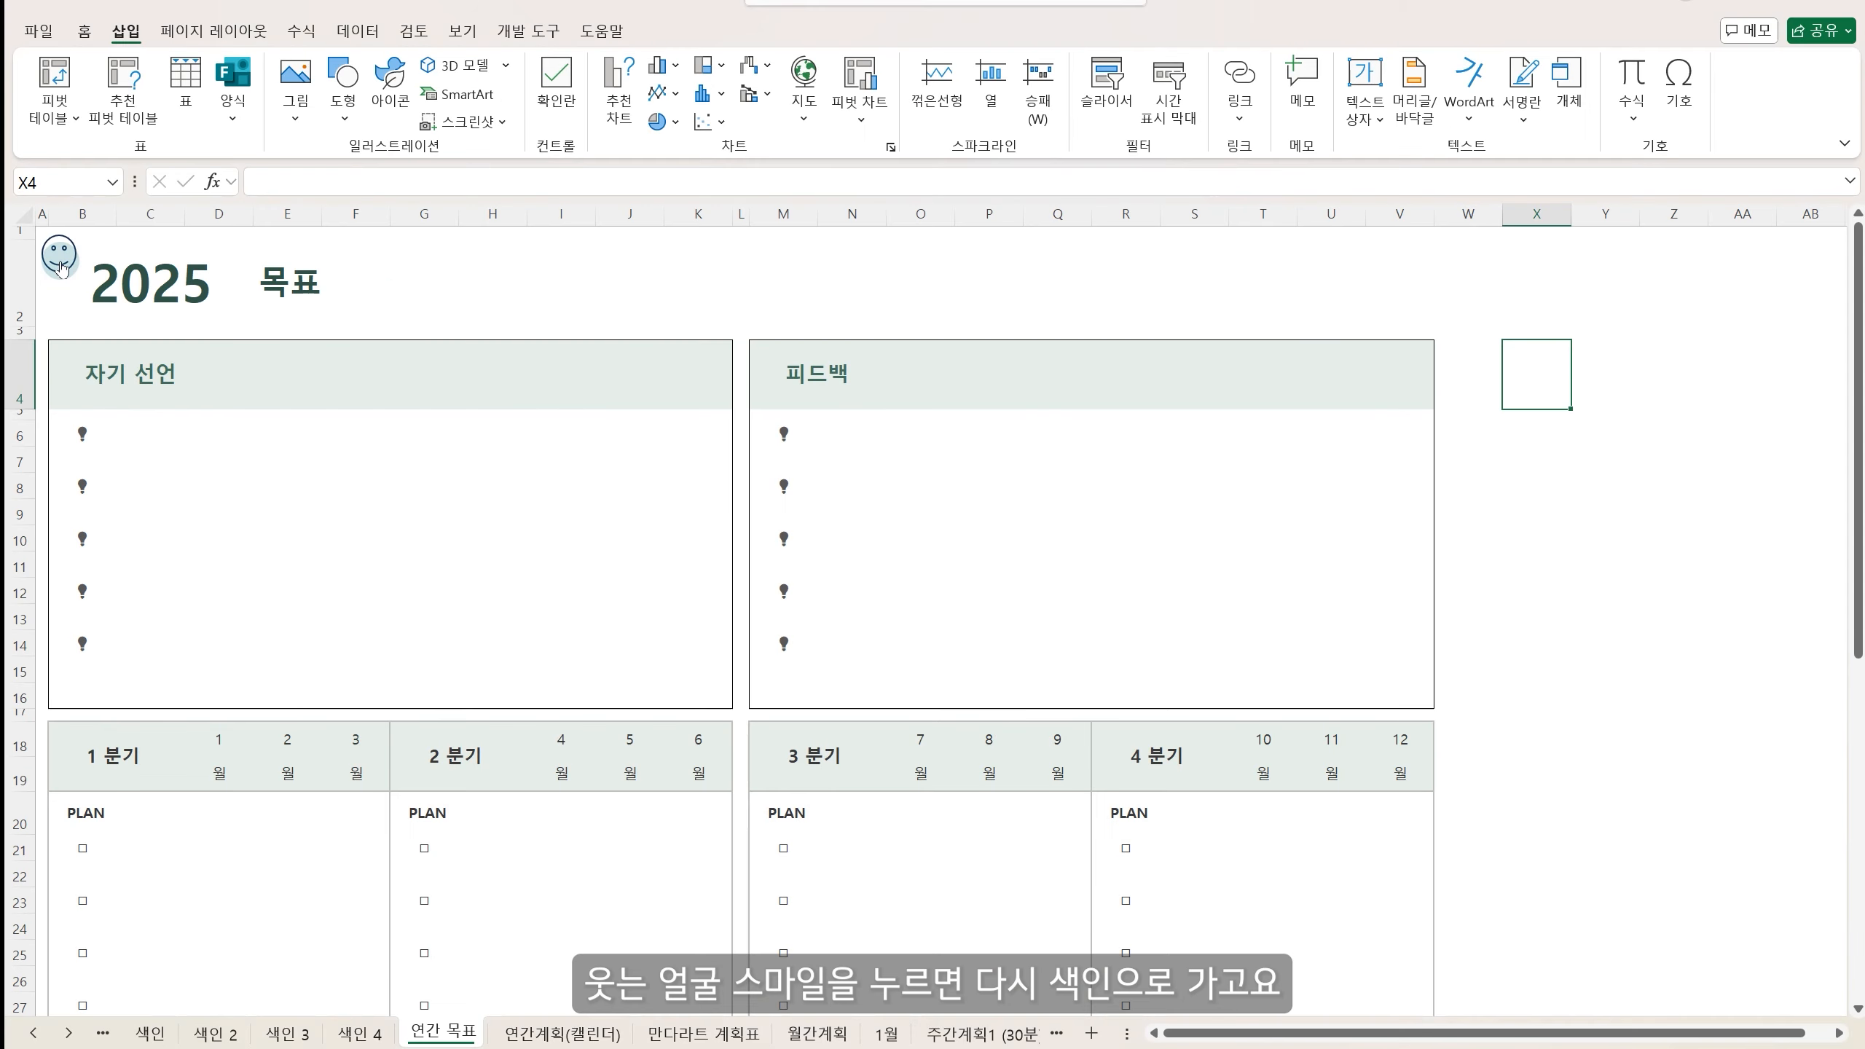
- Test the links both ways between the smiley face on the 연간 목표 sheet and the 연간목표 index cell
{"action": "left_click", "coordinate": [62, 269]}
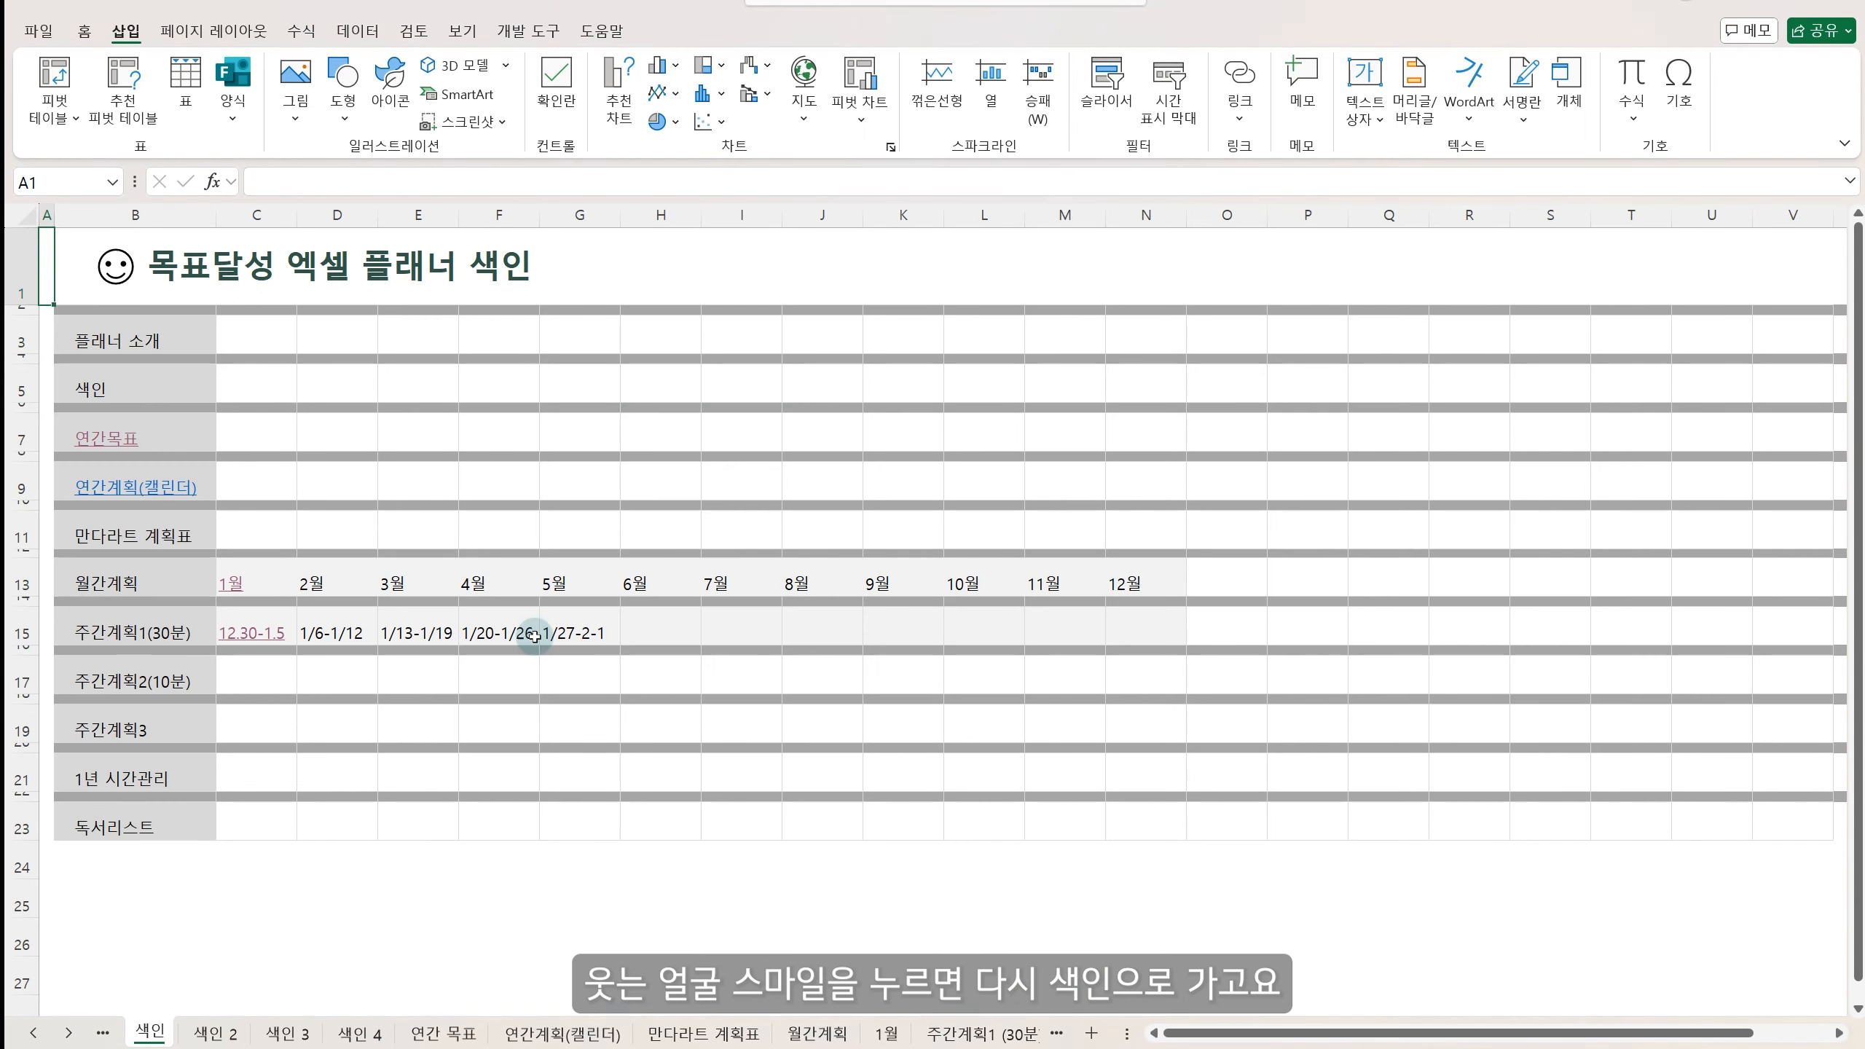
{"action": "left_click", "coordinate": [116, 441]}
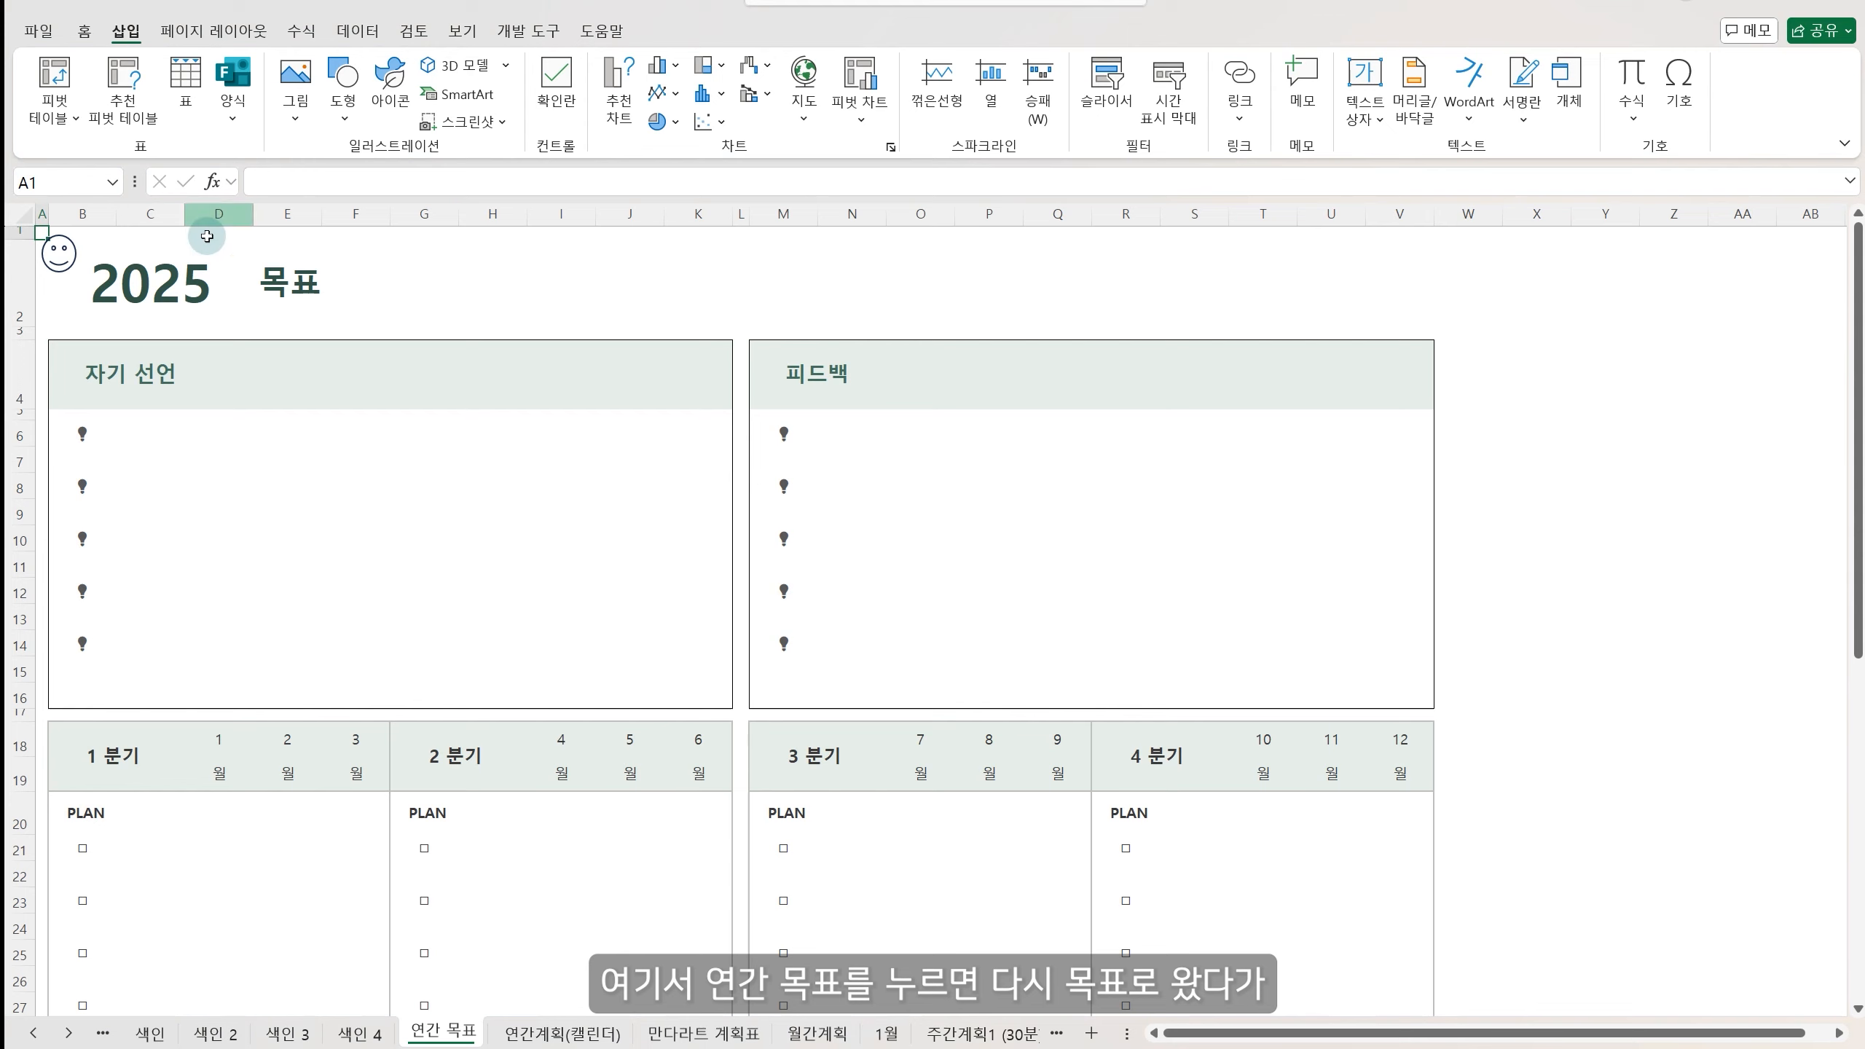
{"action": "left_click", "coordinate": [59, 270]}
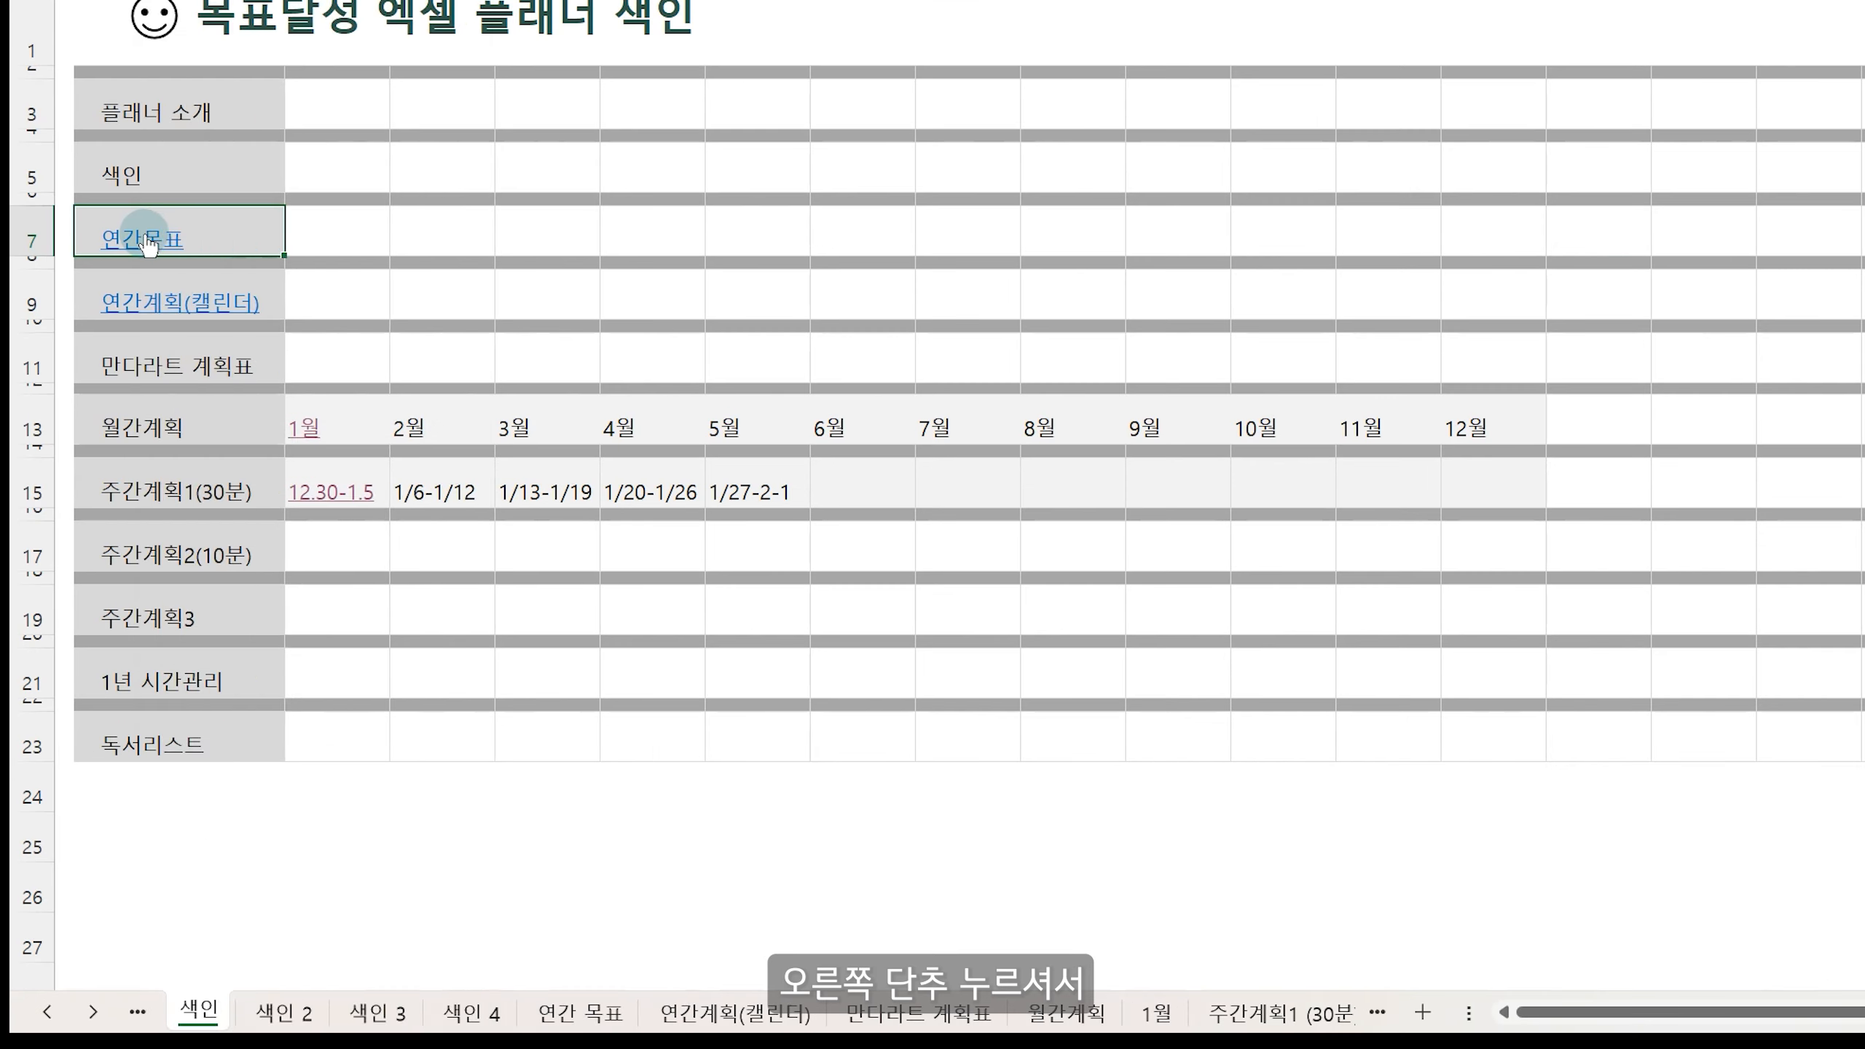
{"action": "right_click", "coordinate": [147, 245]}
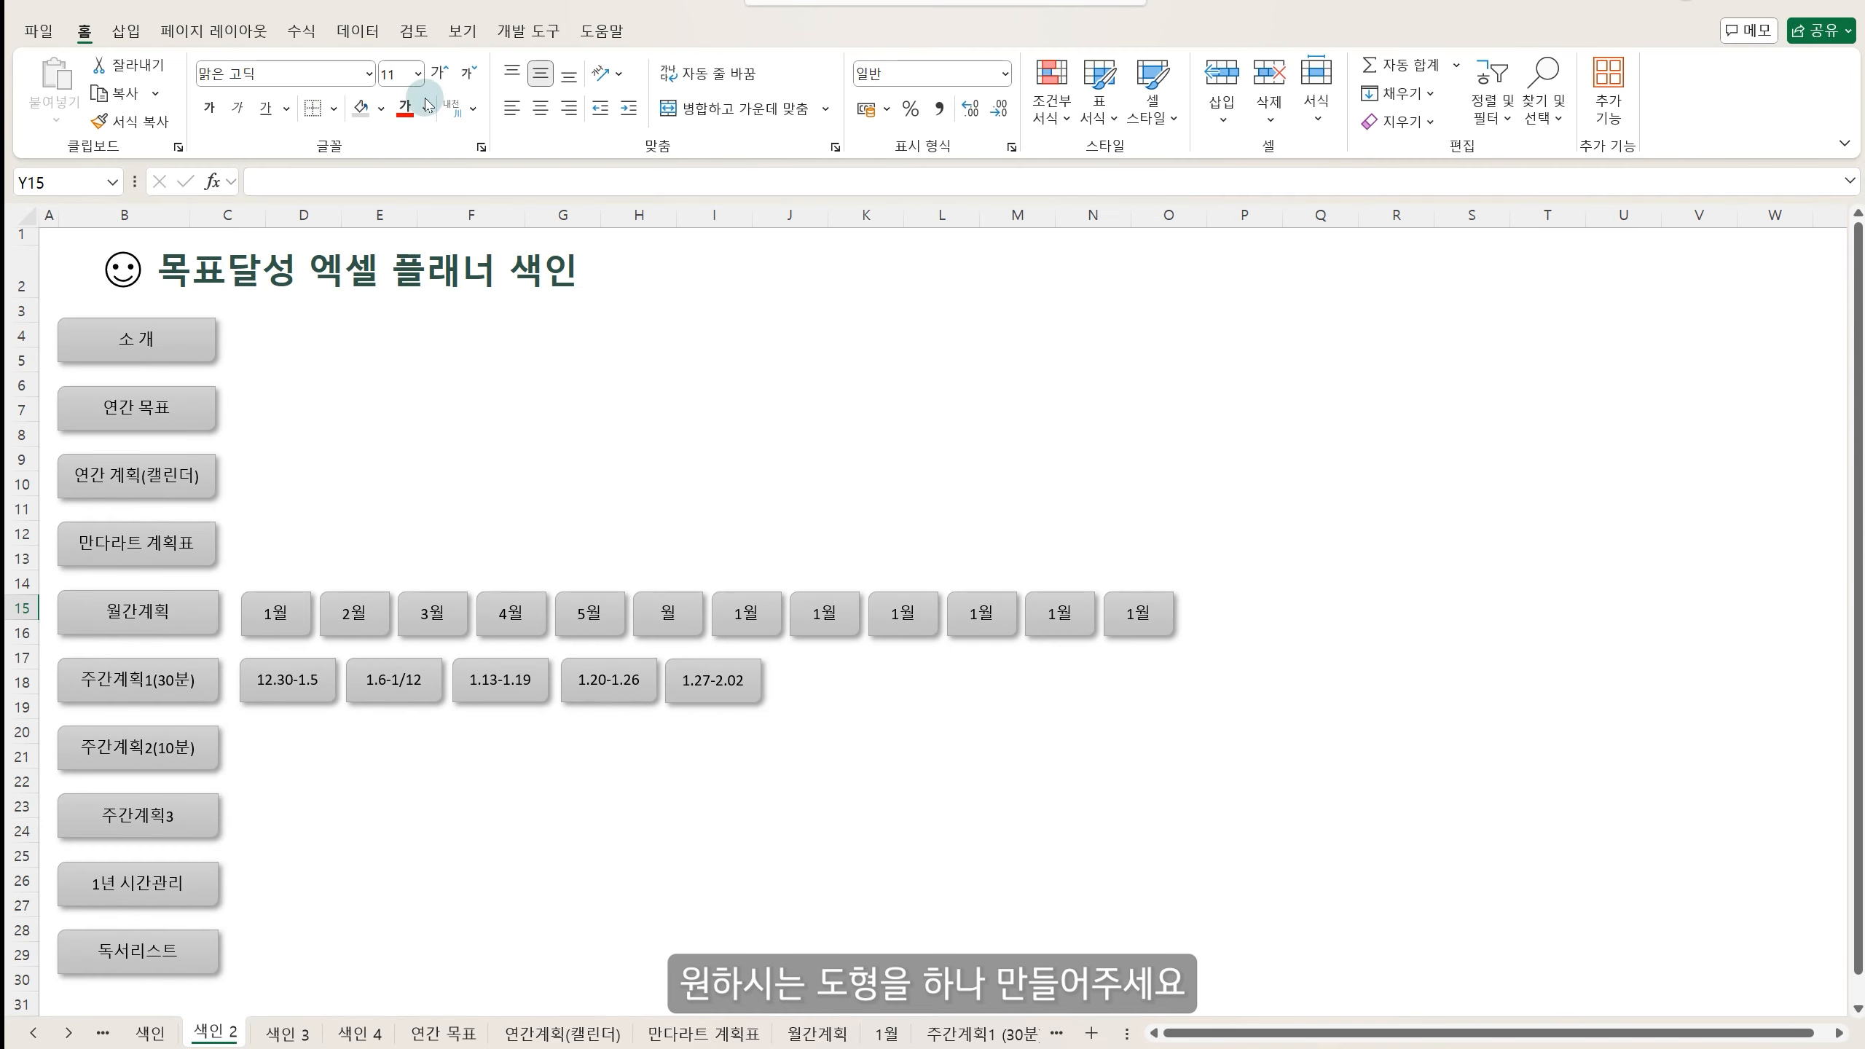
- Draw a rounded rectangle about 3.6 cm by 1.1 cm in columns Q to R of 색인 2 and apply the light blue theme style
{"action": "left_click", "coordinate": [126, 30]}
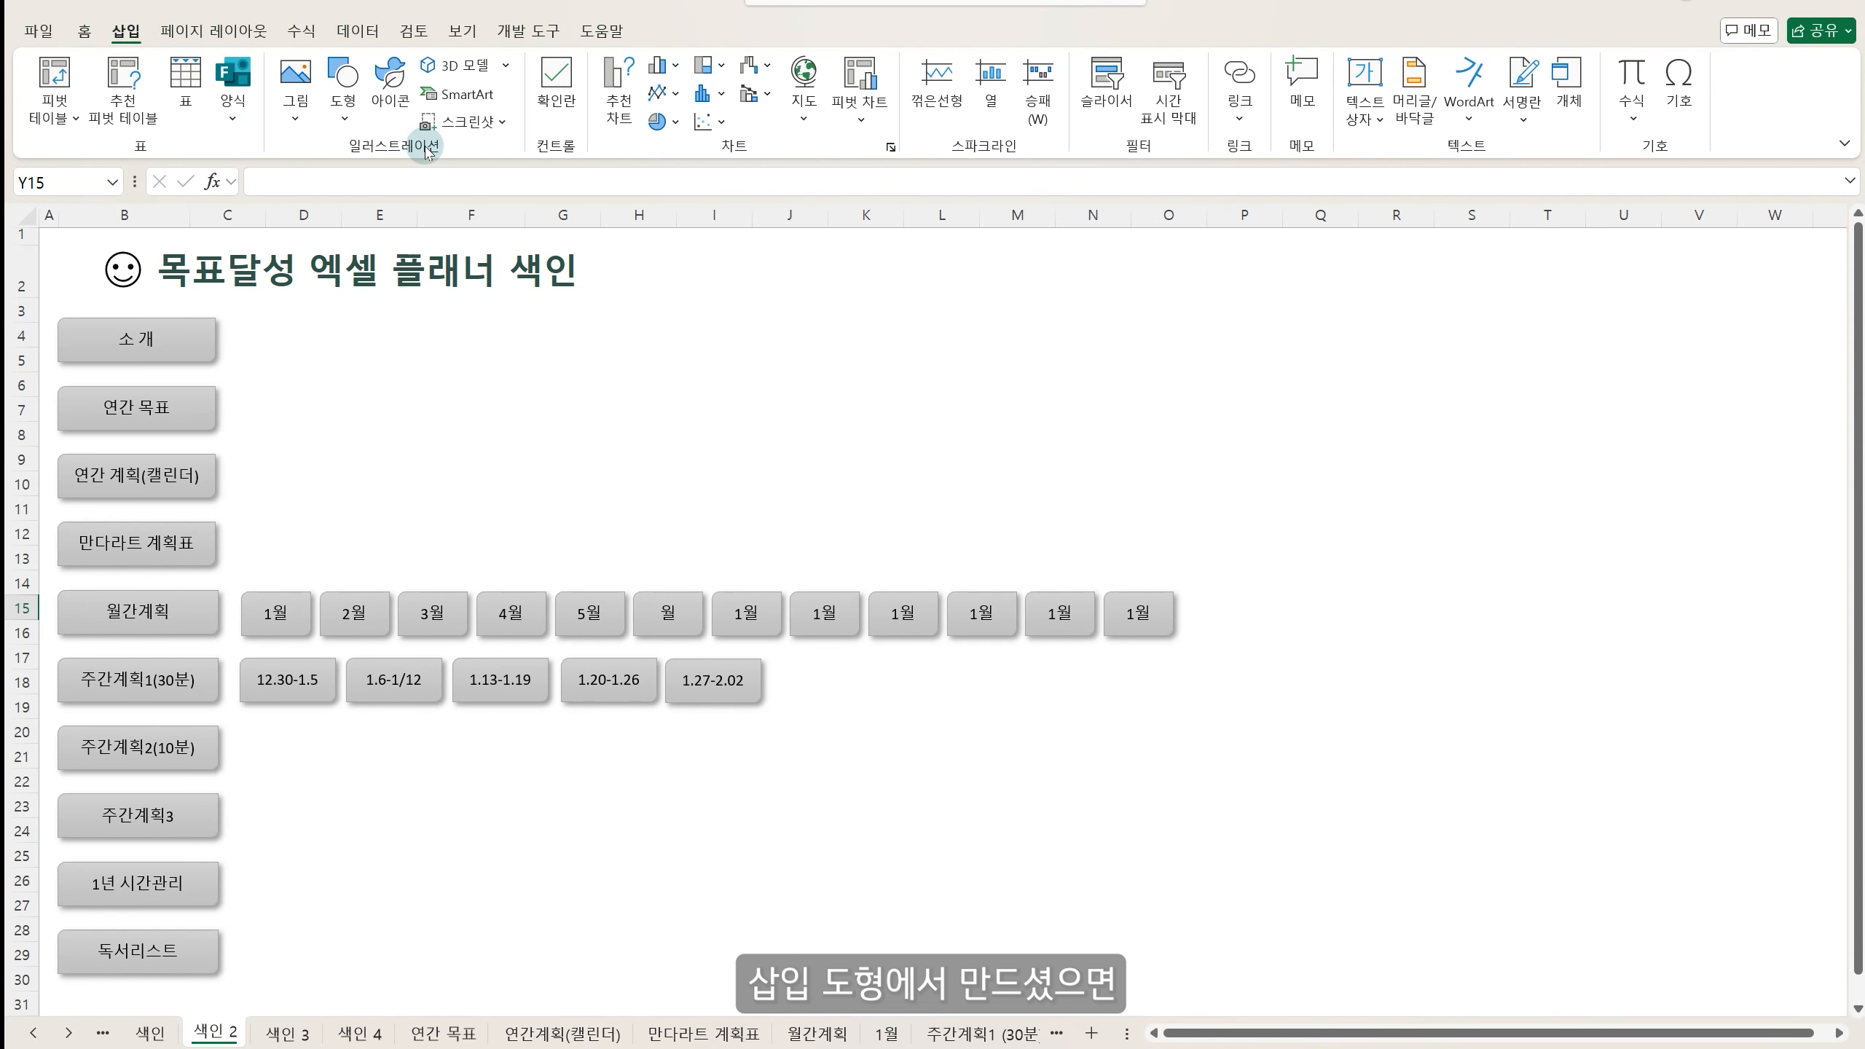
{"action": "left_click", "coordinate": [347, 89]}
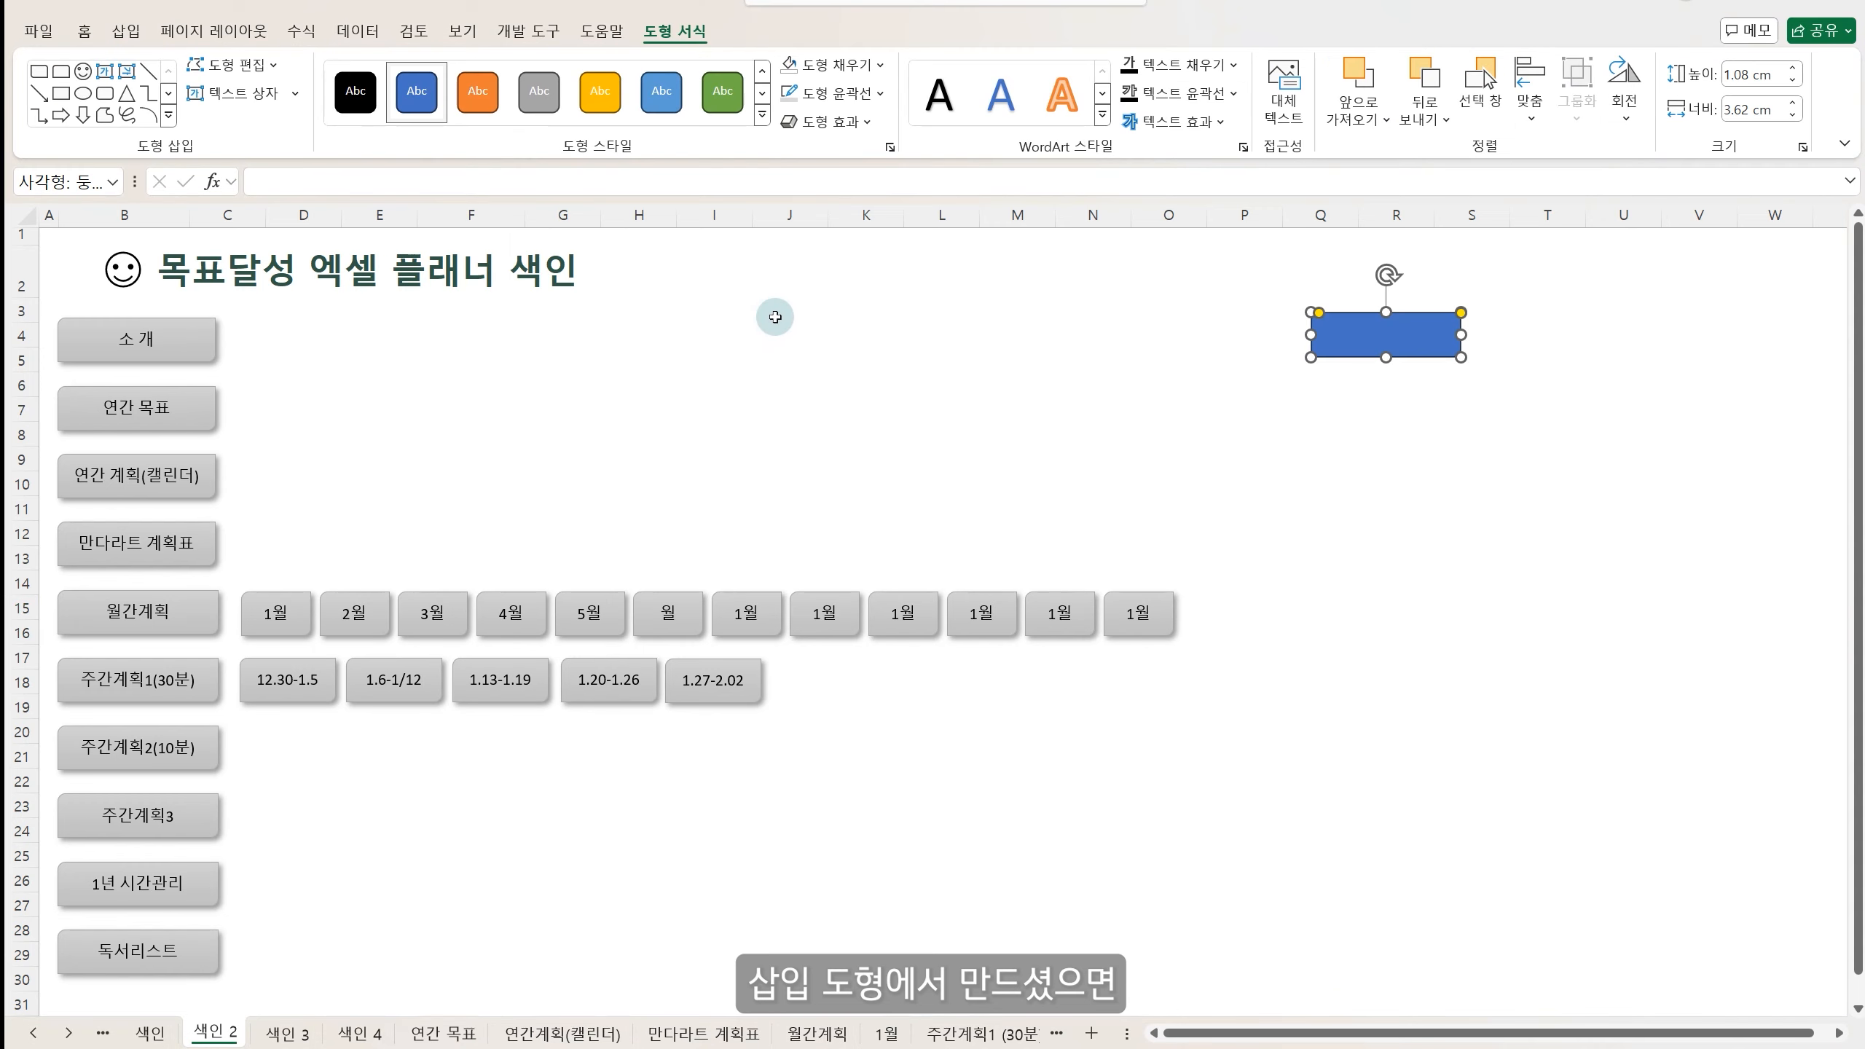
{"action": "left_click", "coordinate": [759, 117]}
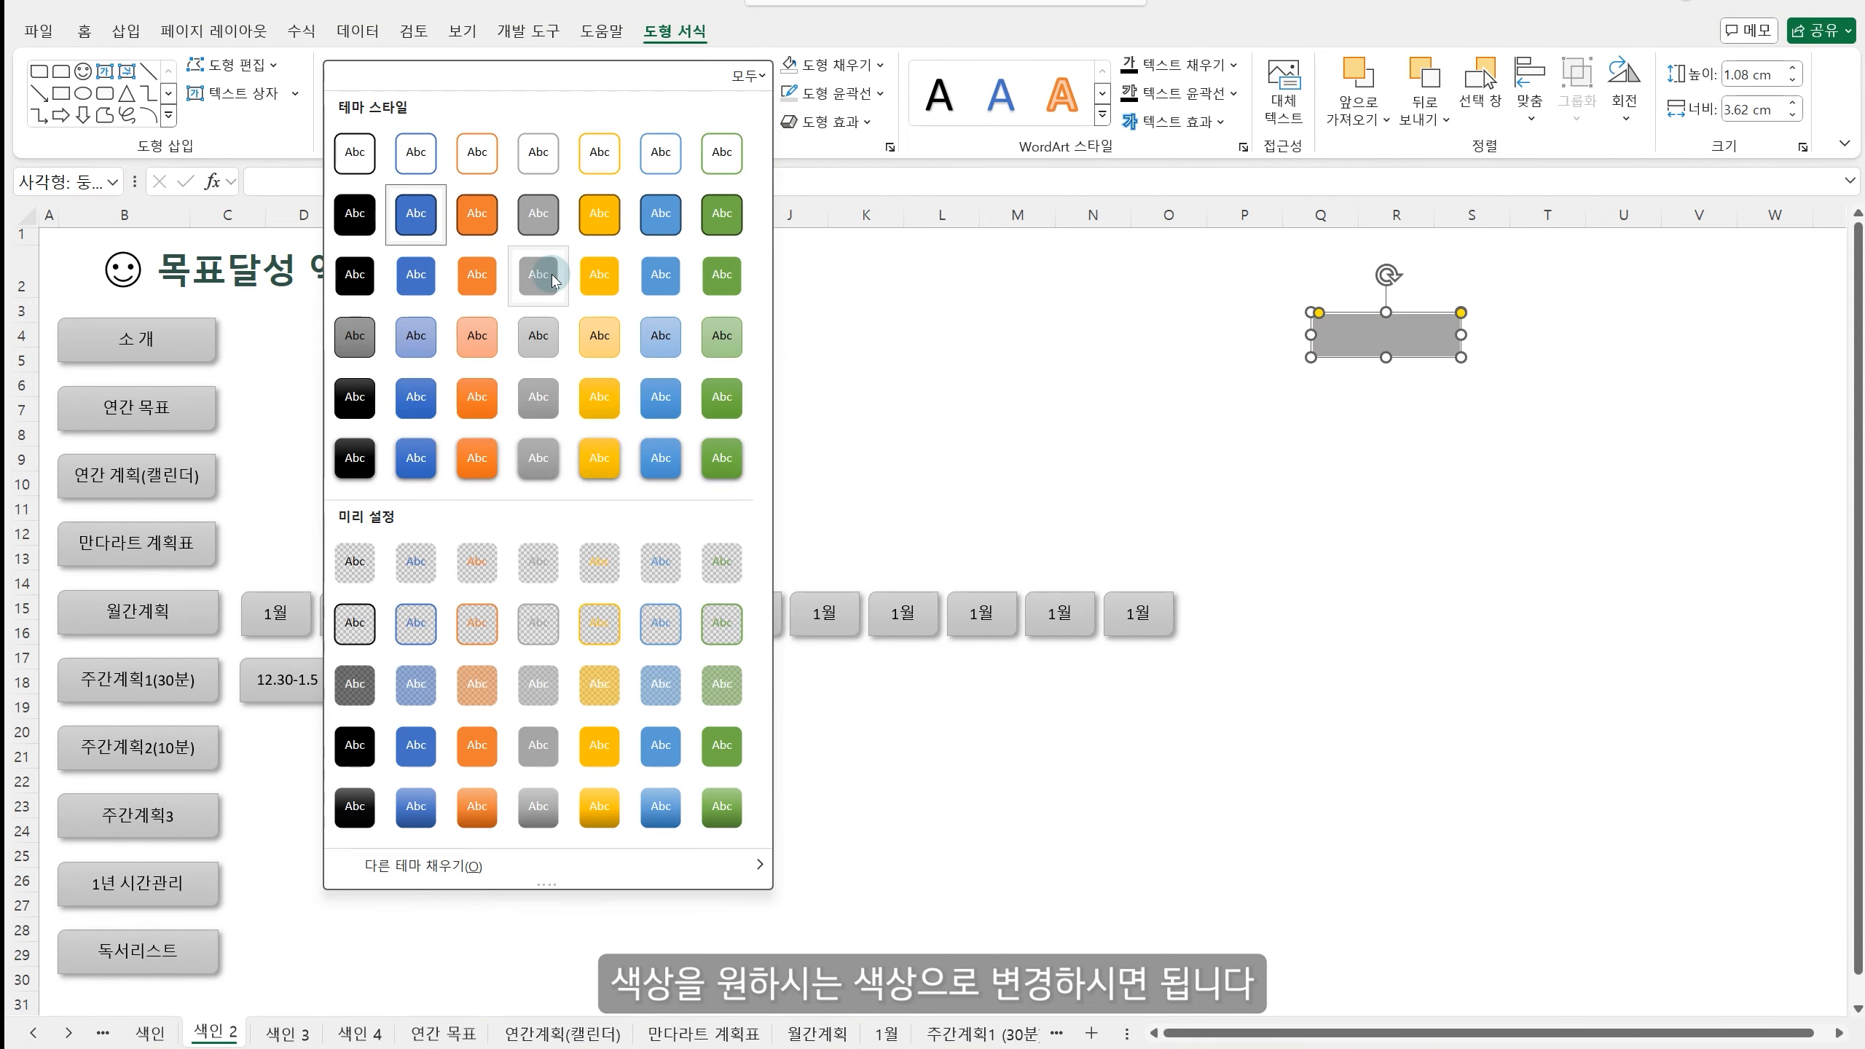
{"action": "left_click", "coordinate": [661, 336]}
- Add an outer shadow offset to the bottom right (오프셋: 오른쪽 아래) to the blue rounded rectangle
{"action": "left_click", "coordinate": [828, 121]}
{"action": "mouse_move", "coordinate": [880, 208]}
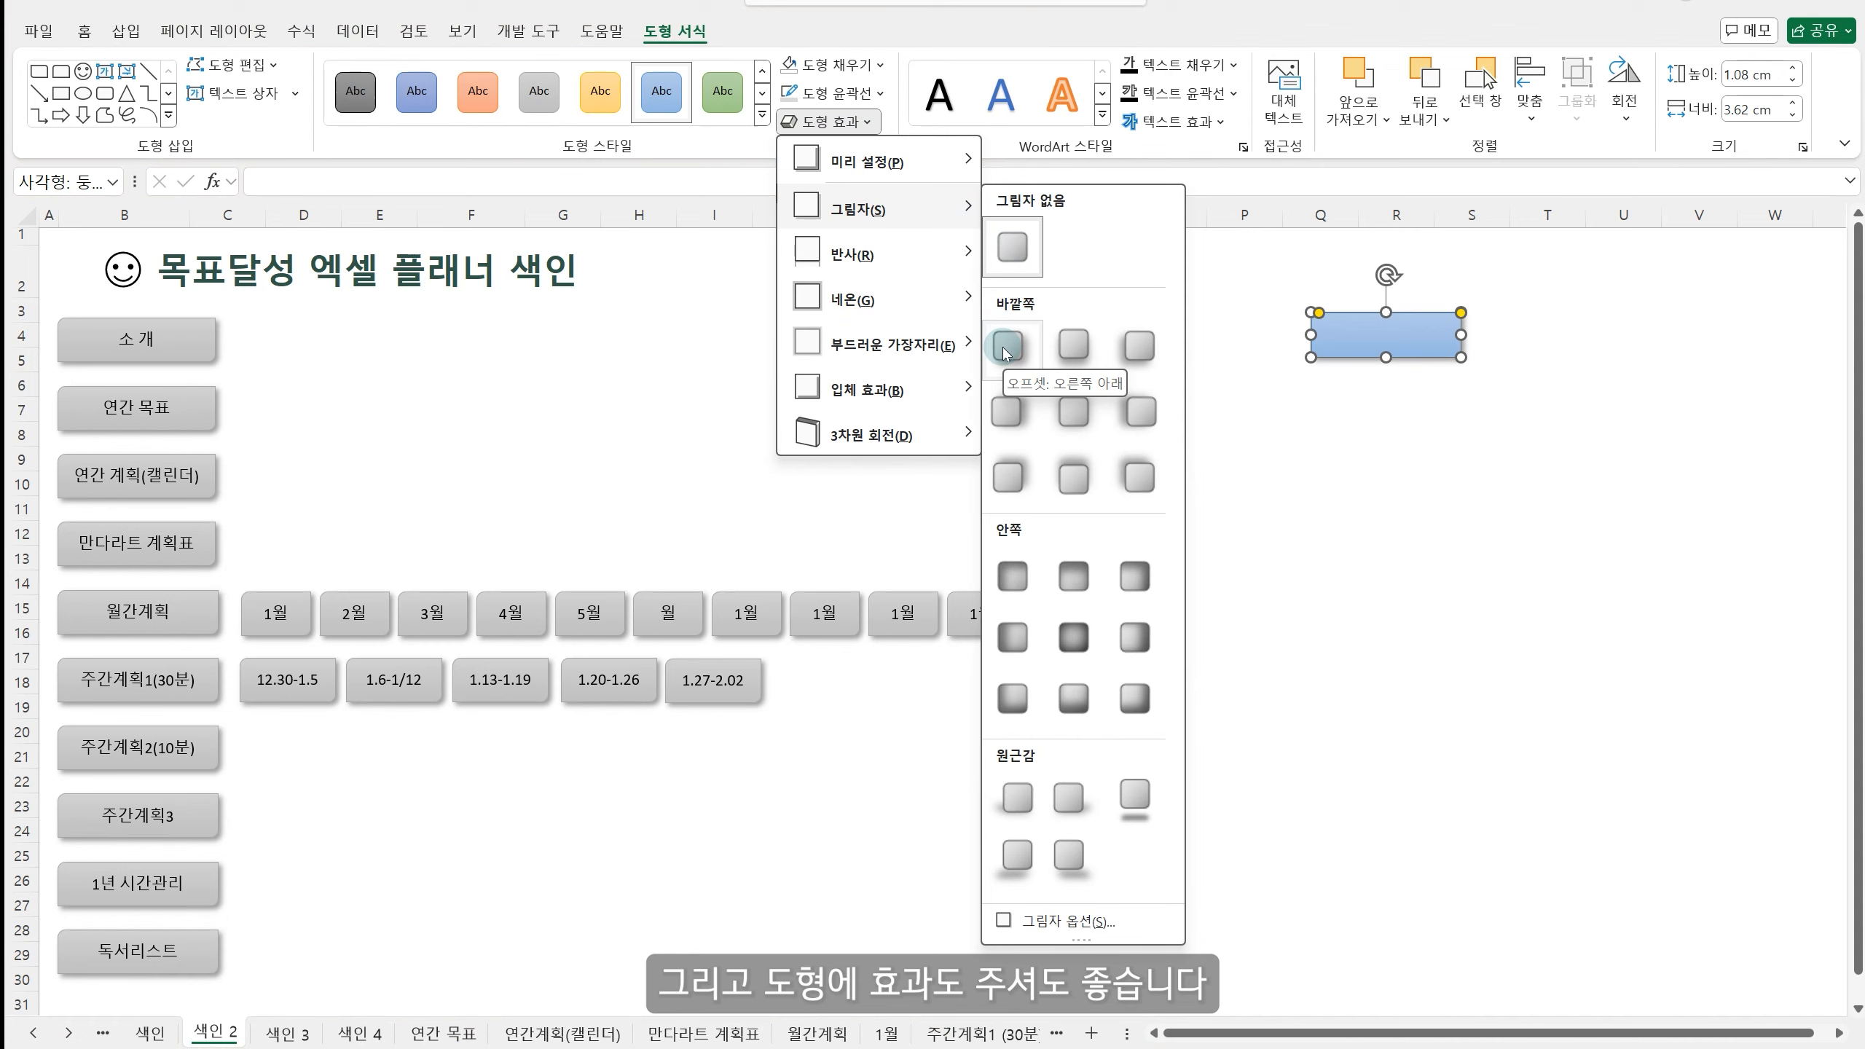
{"action": "left_click", "coordinate": [1005, 345]}
{"action": "left_click", "coordinate": [1286, 389]}
- Center the text horizontally inside the blue rounded rectangle
{"action": "left_click", "coordinate": [1432, 351]}
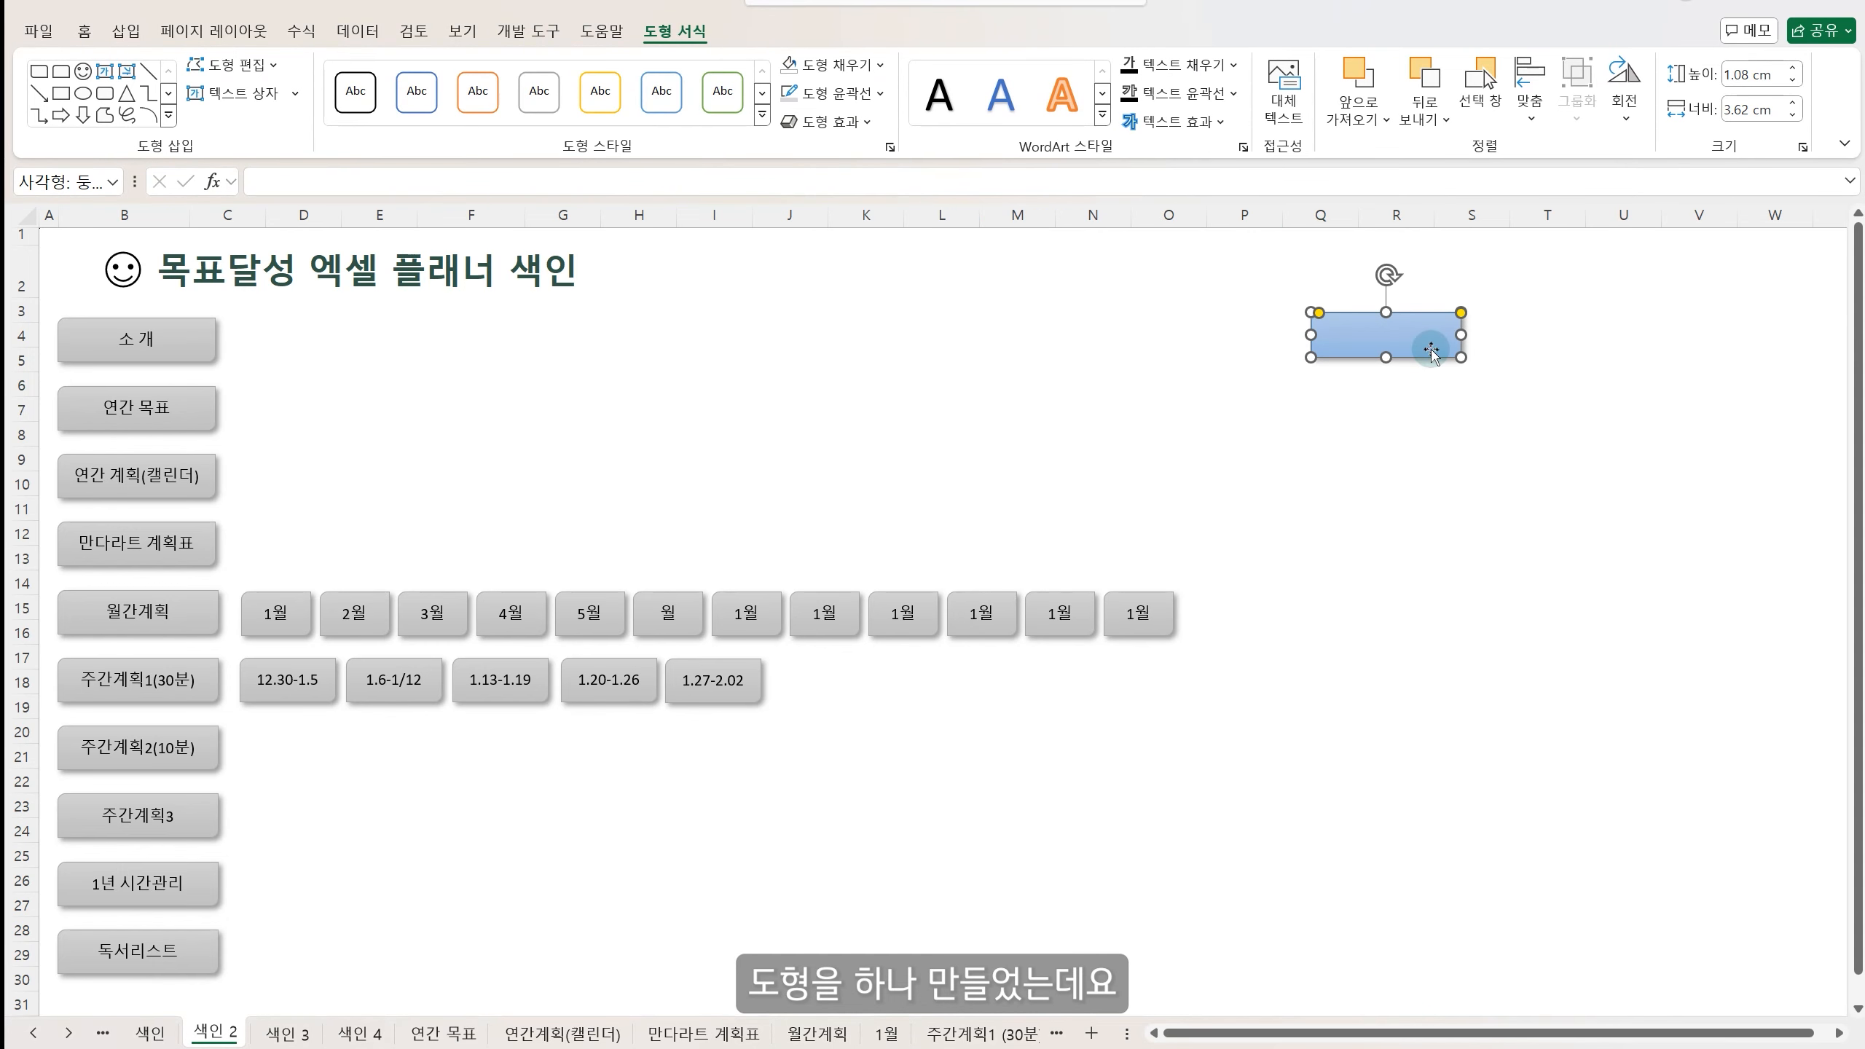
{"action": "left_click", "coordinate": [83, 30]}
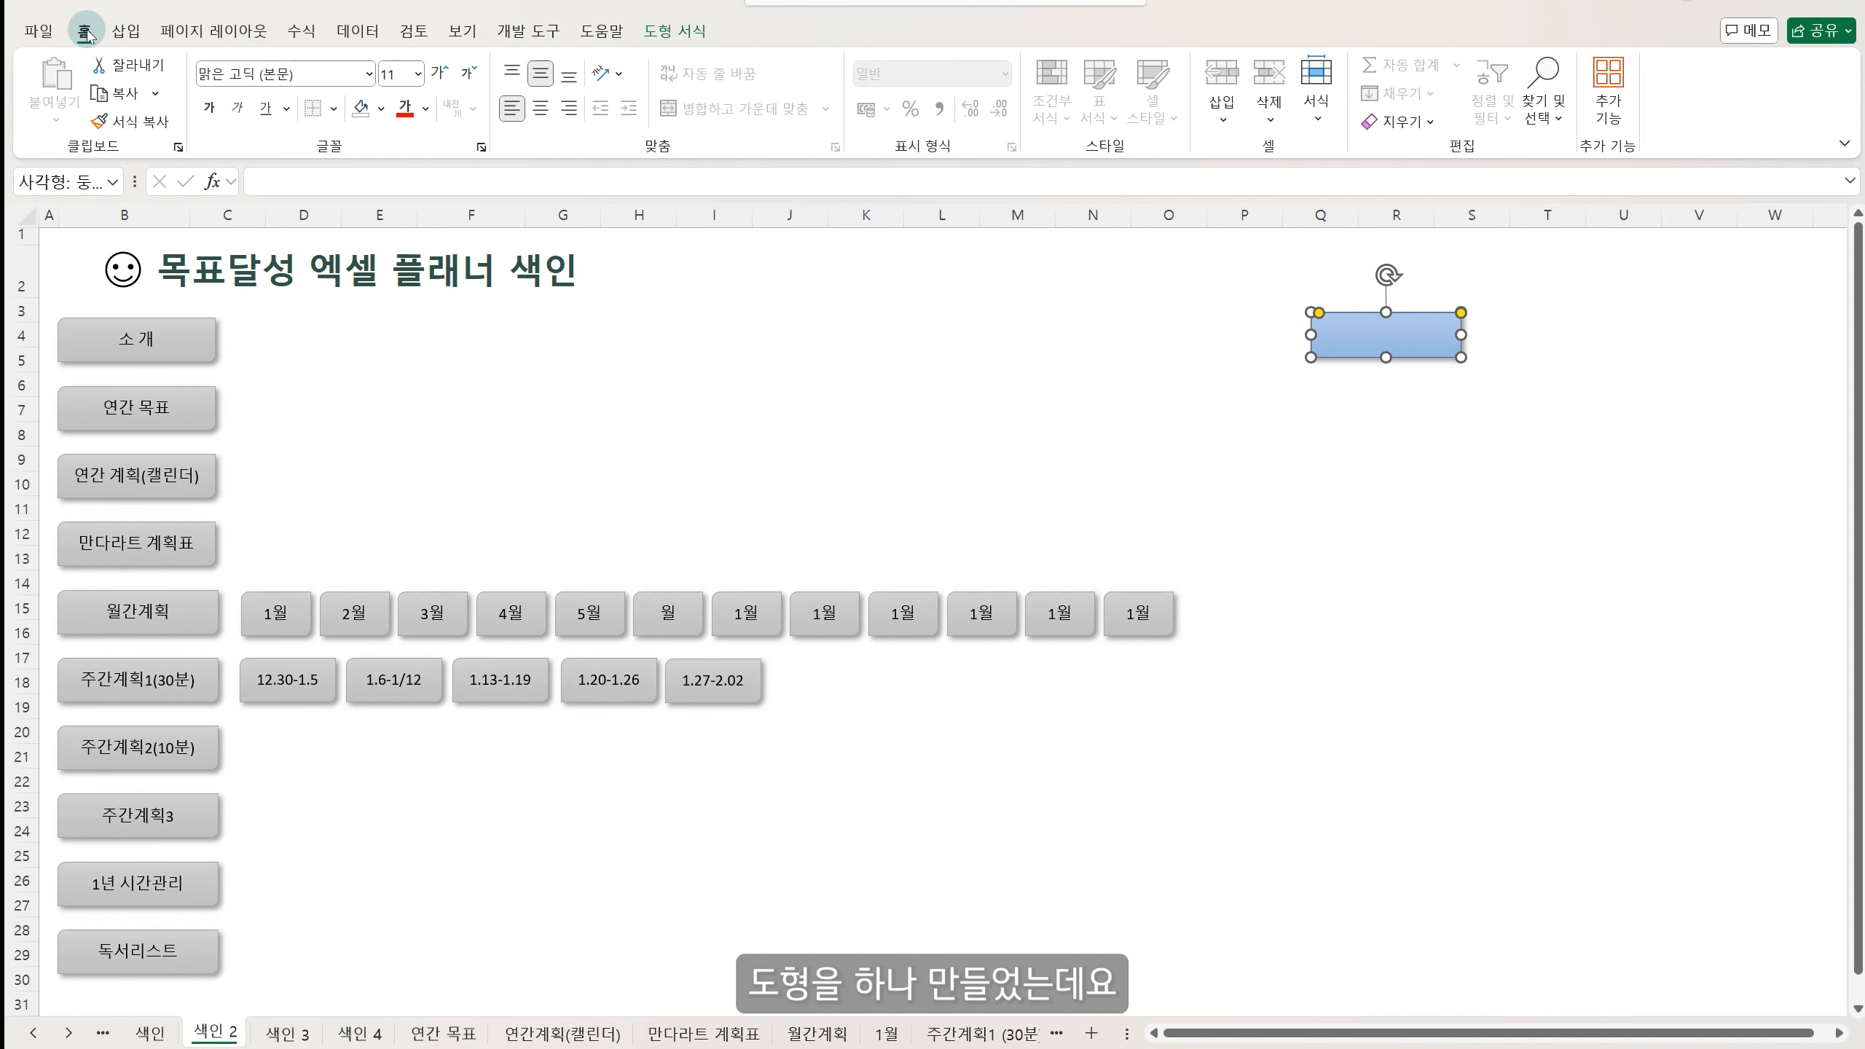
{"action": "left_click", "coordinate": [541, 109]}
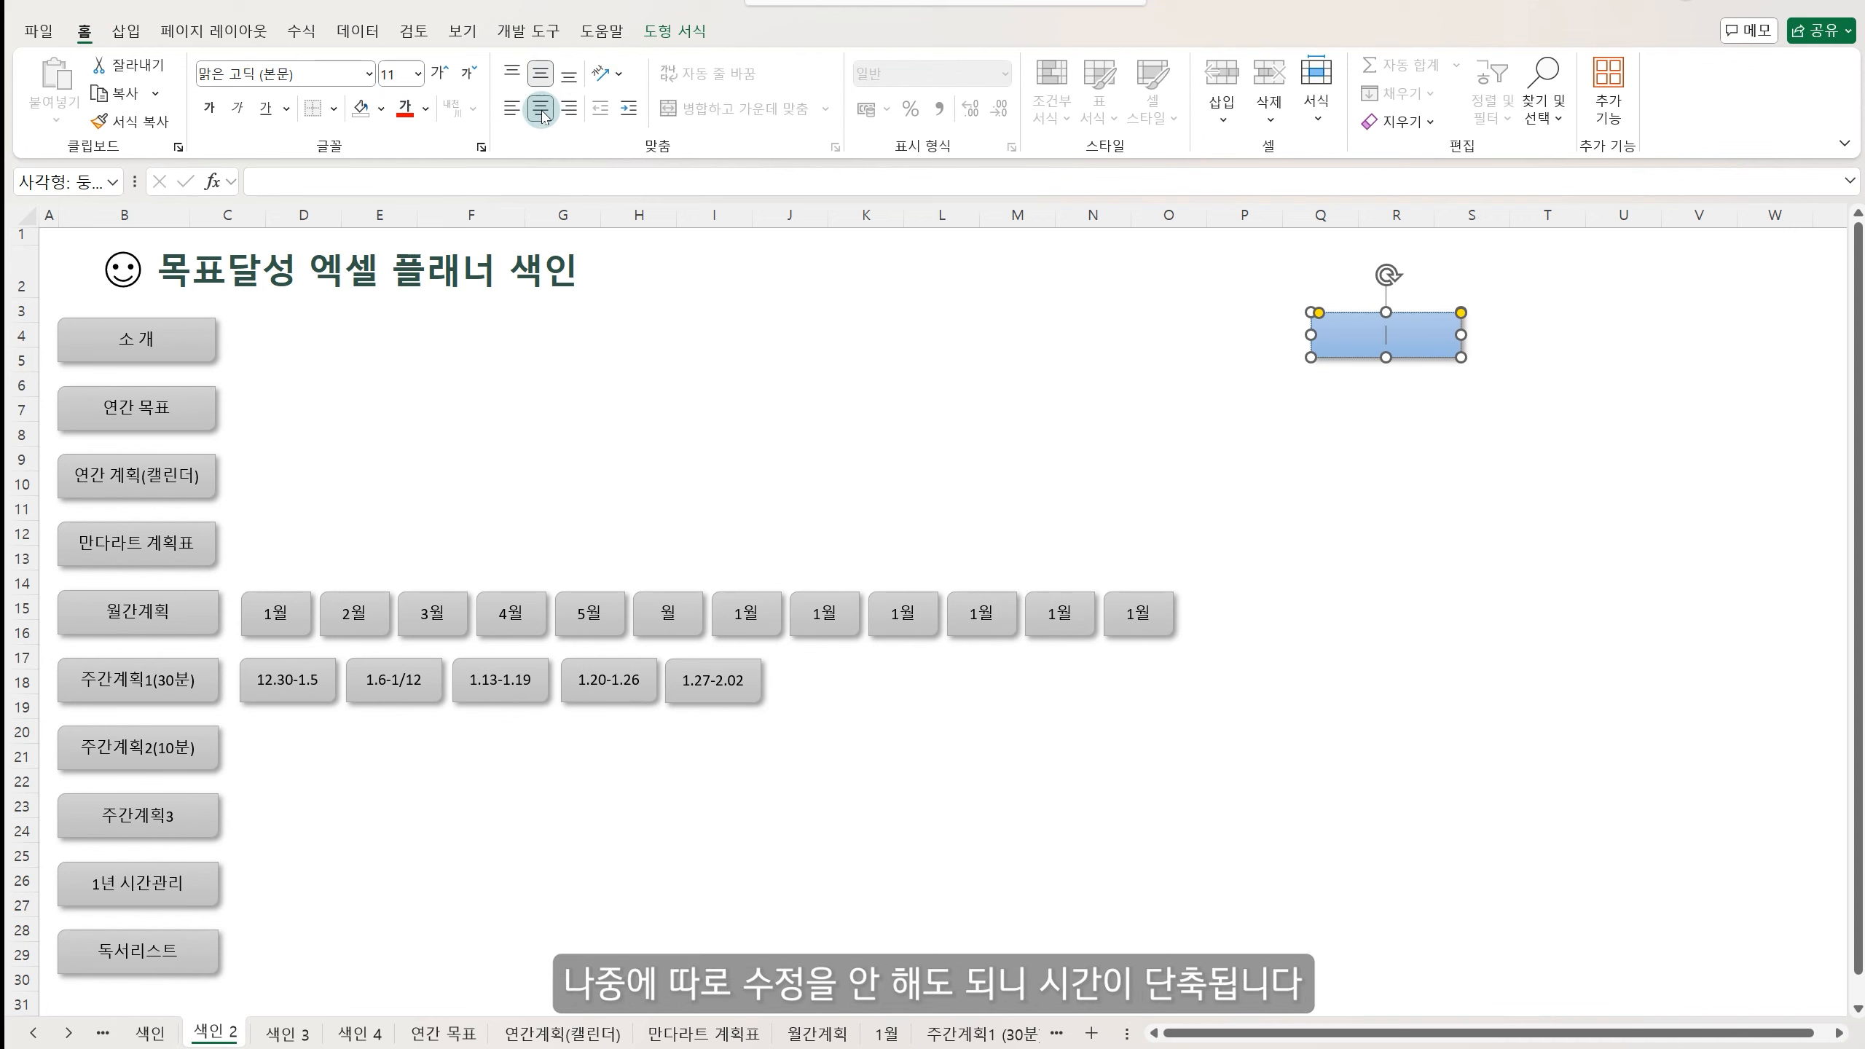
- Copy the blue rounded rectangle downward to form a column of five shapes
{"action": "left_click", "coordinate": [1348, 357]}
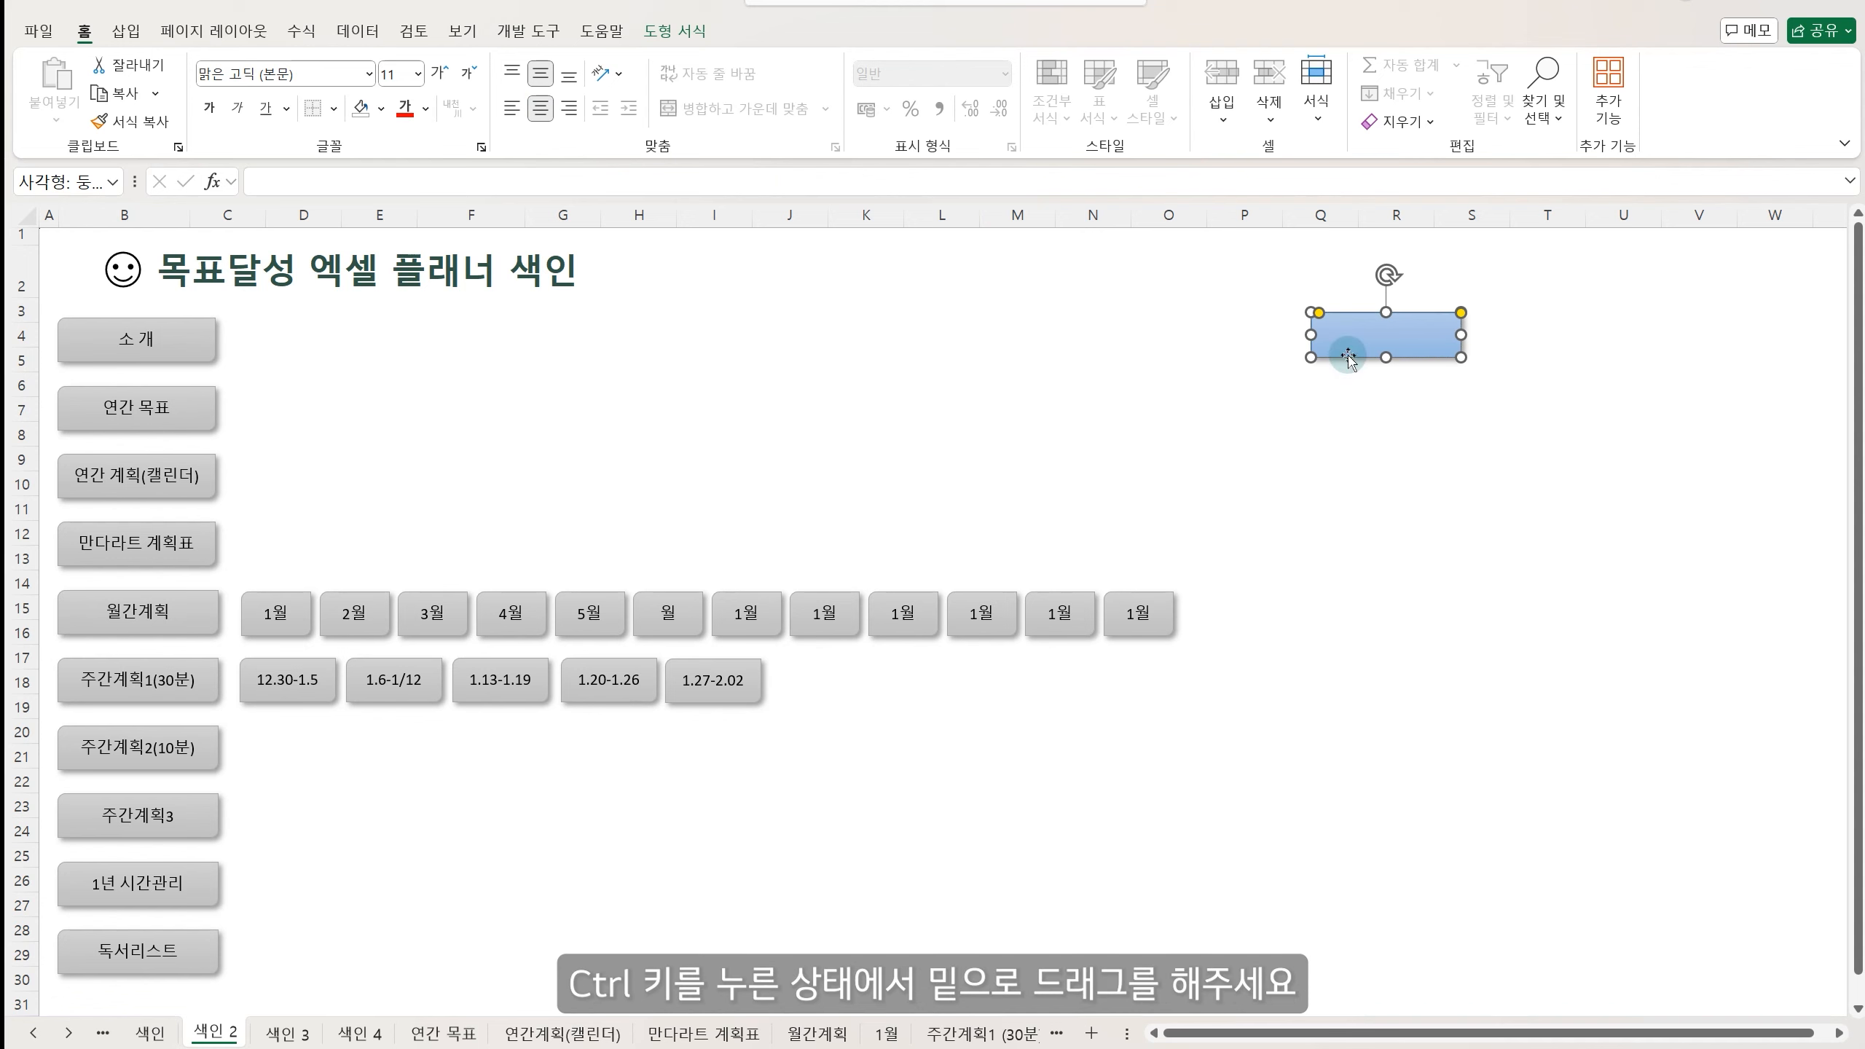
{"action": "left_click_drag", "start_coordinate": [1347, 356], "coordinate": [1365, 620]}
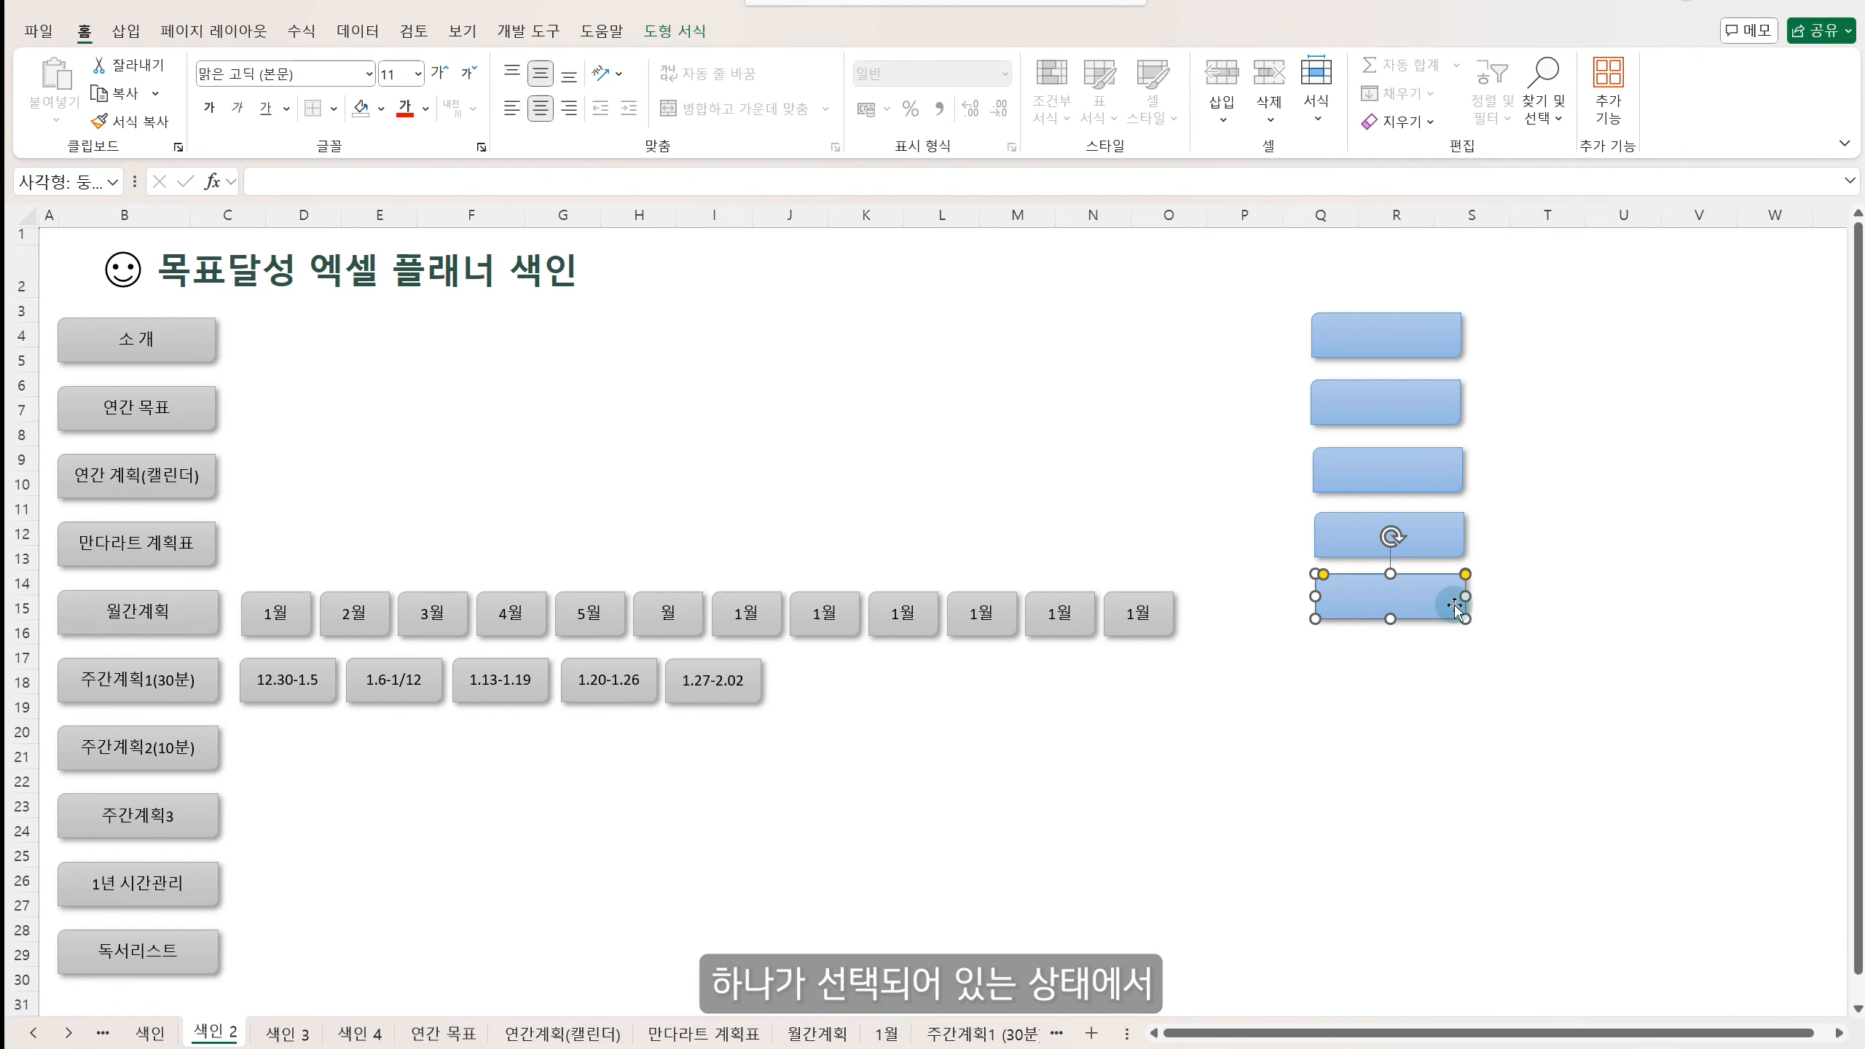
- Select all five blue rounded rectangles and align their left edges
{"action": "left_click", "coordinate": [1450, 552], "text": "shift"}
{"action": "left_click", "coordinate": [1436, 481], "text": "shift"}
{"action": "left_click", "coordinate": [1437, 422], "text": "shift"}
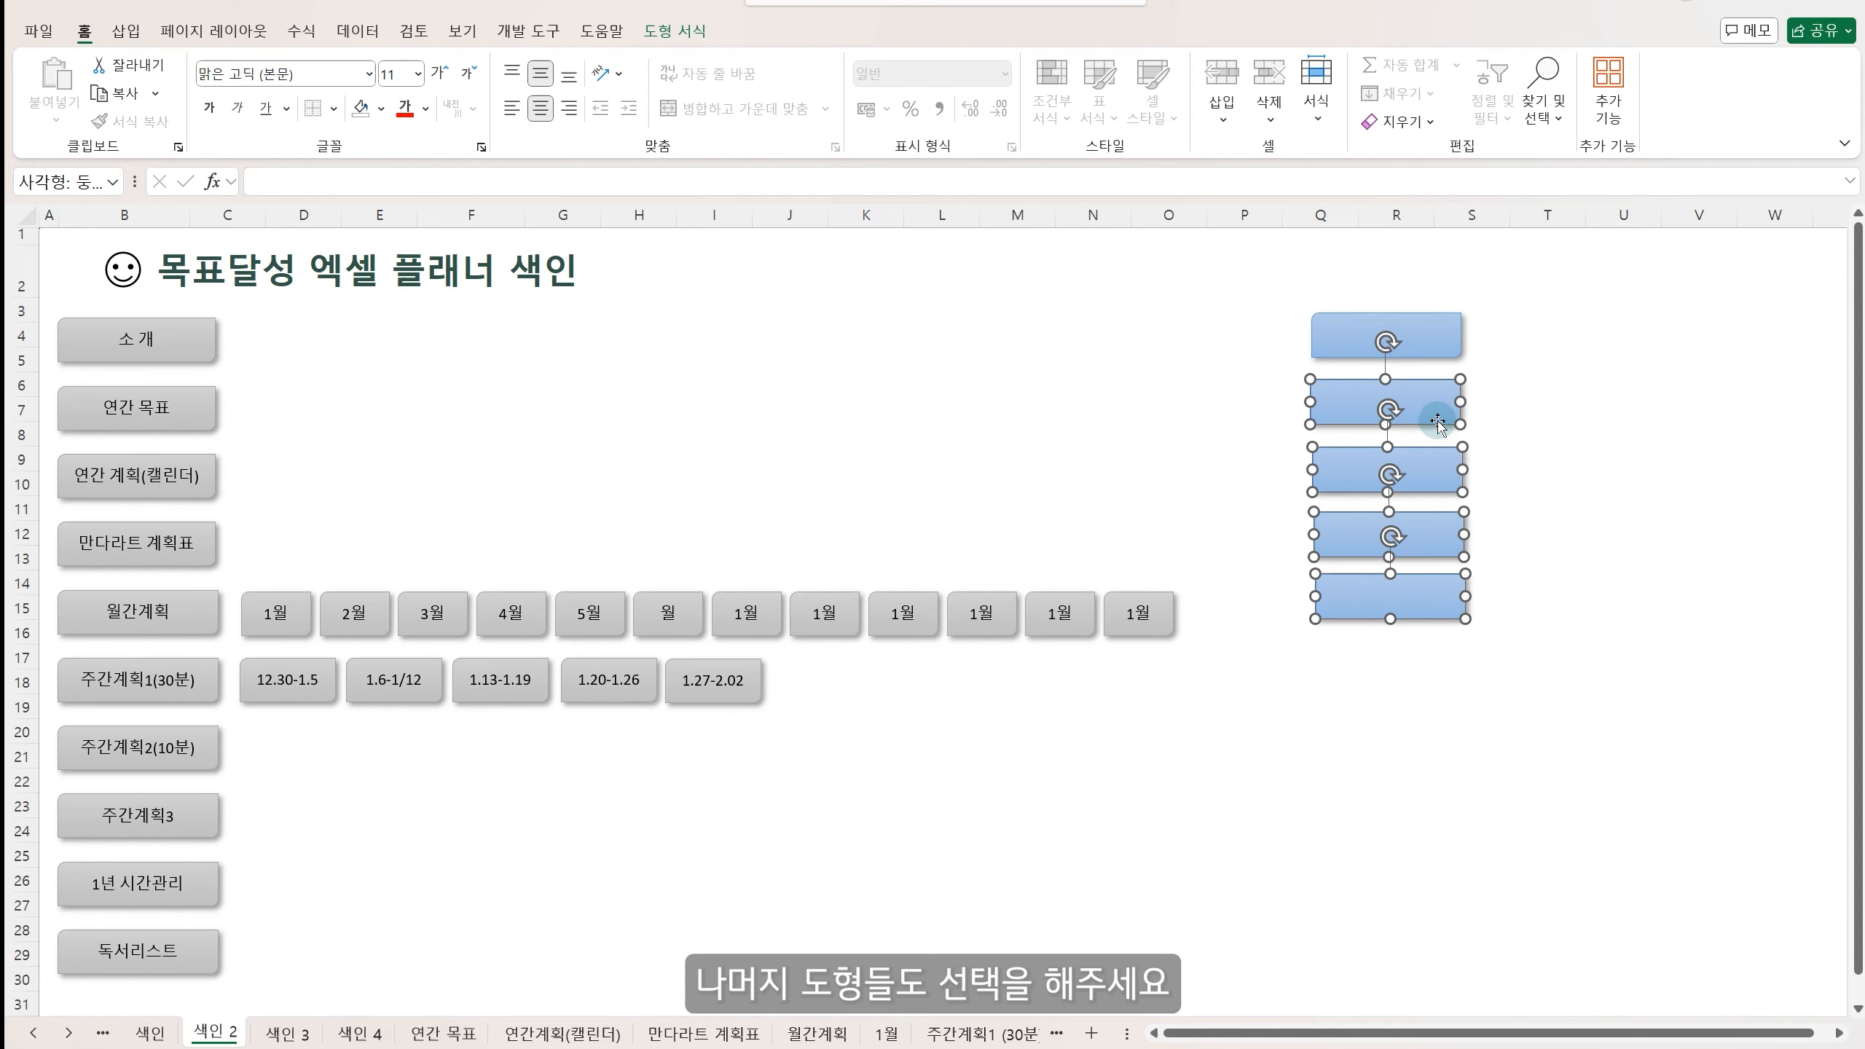
{"action": "left_click", "coordinate": [1439, 345], "text": "shift"}
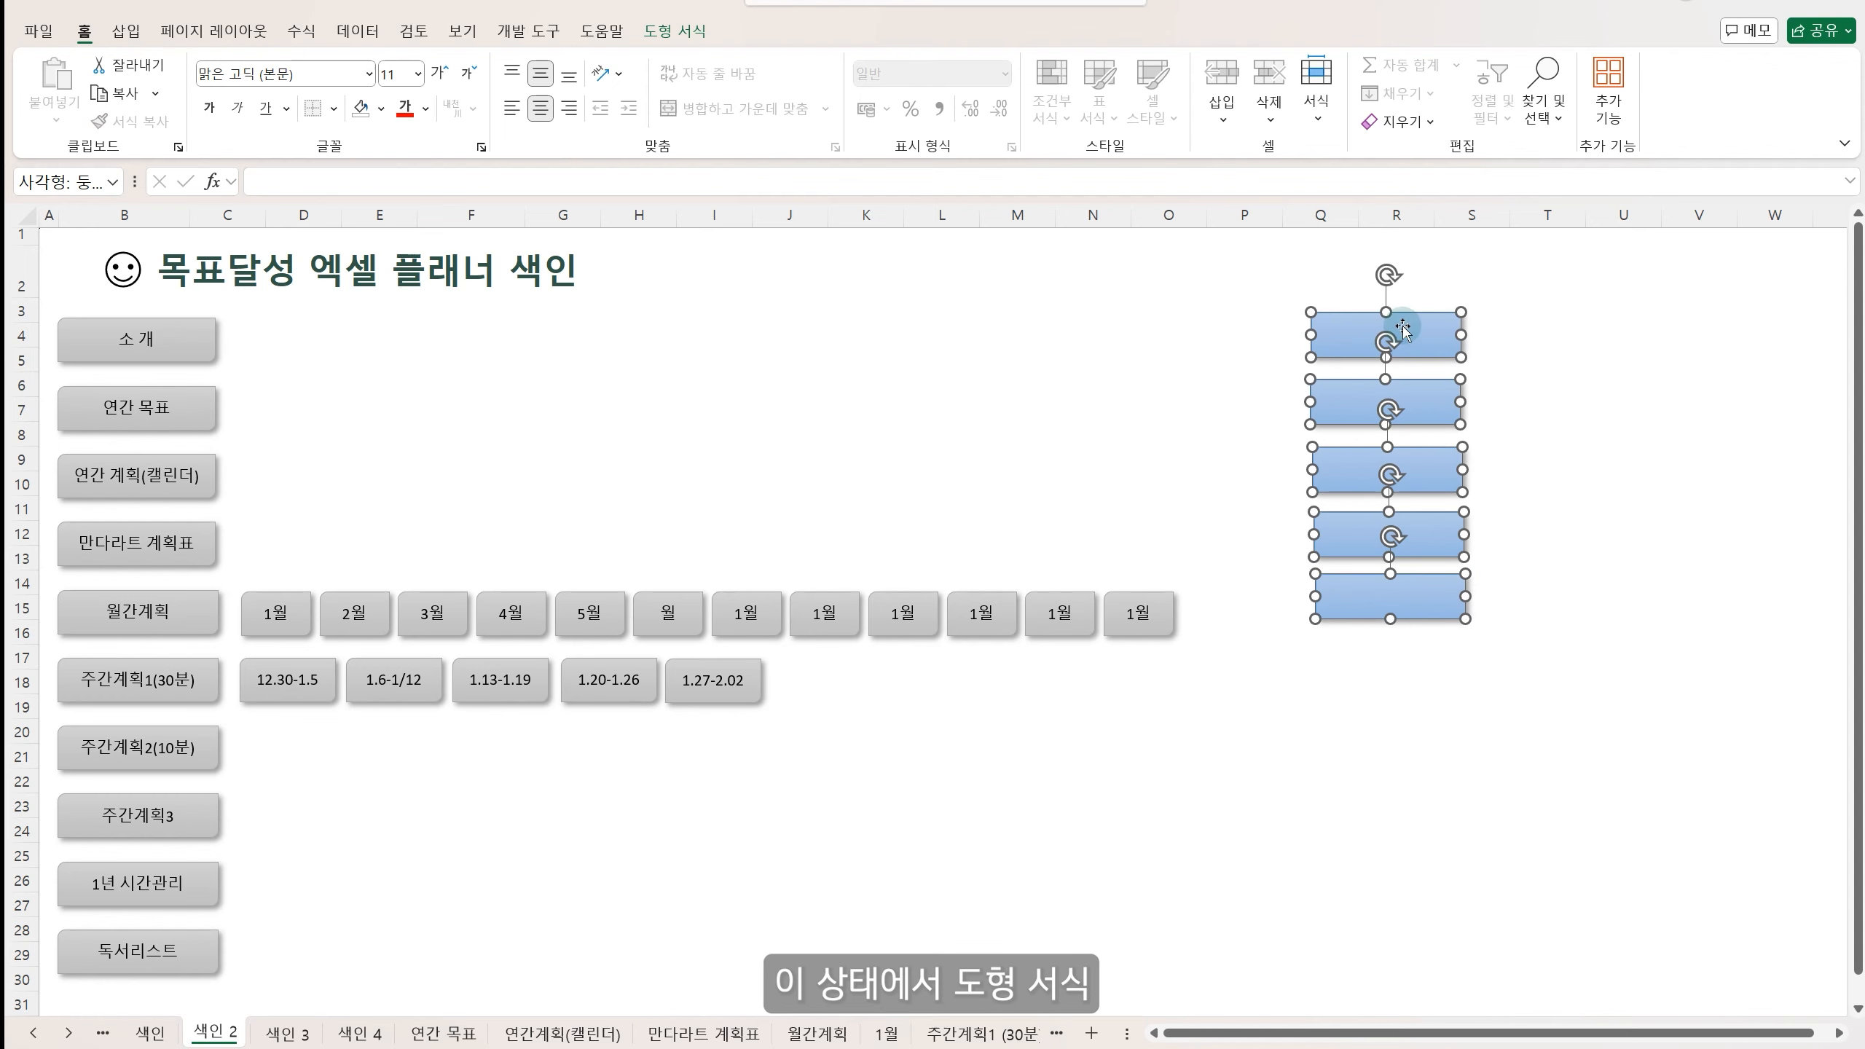
{"action": "left_click", "coordinate": [689, 35]}
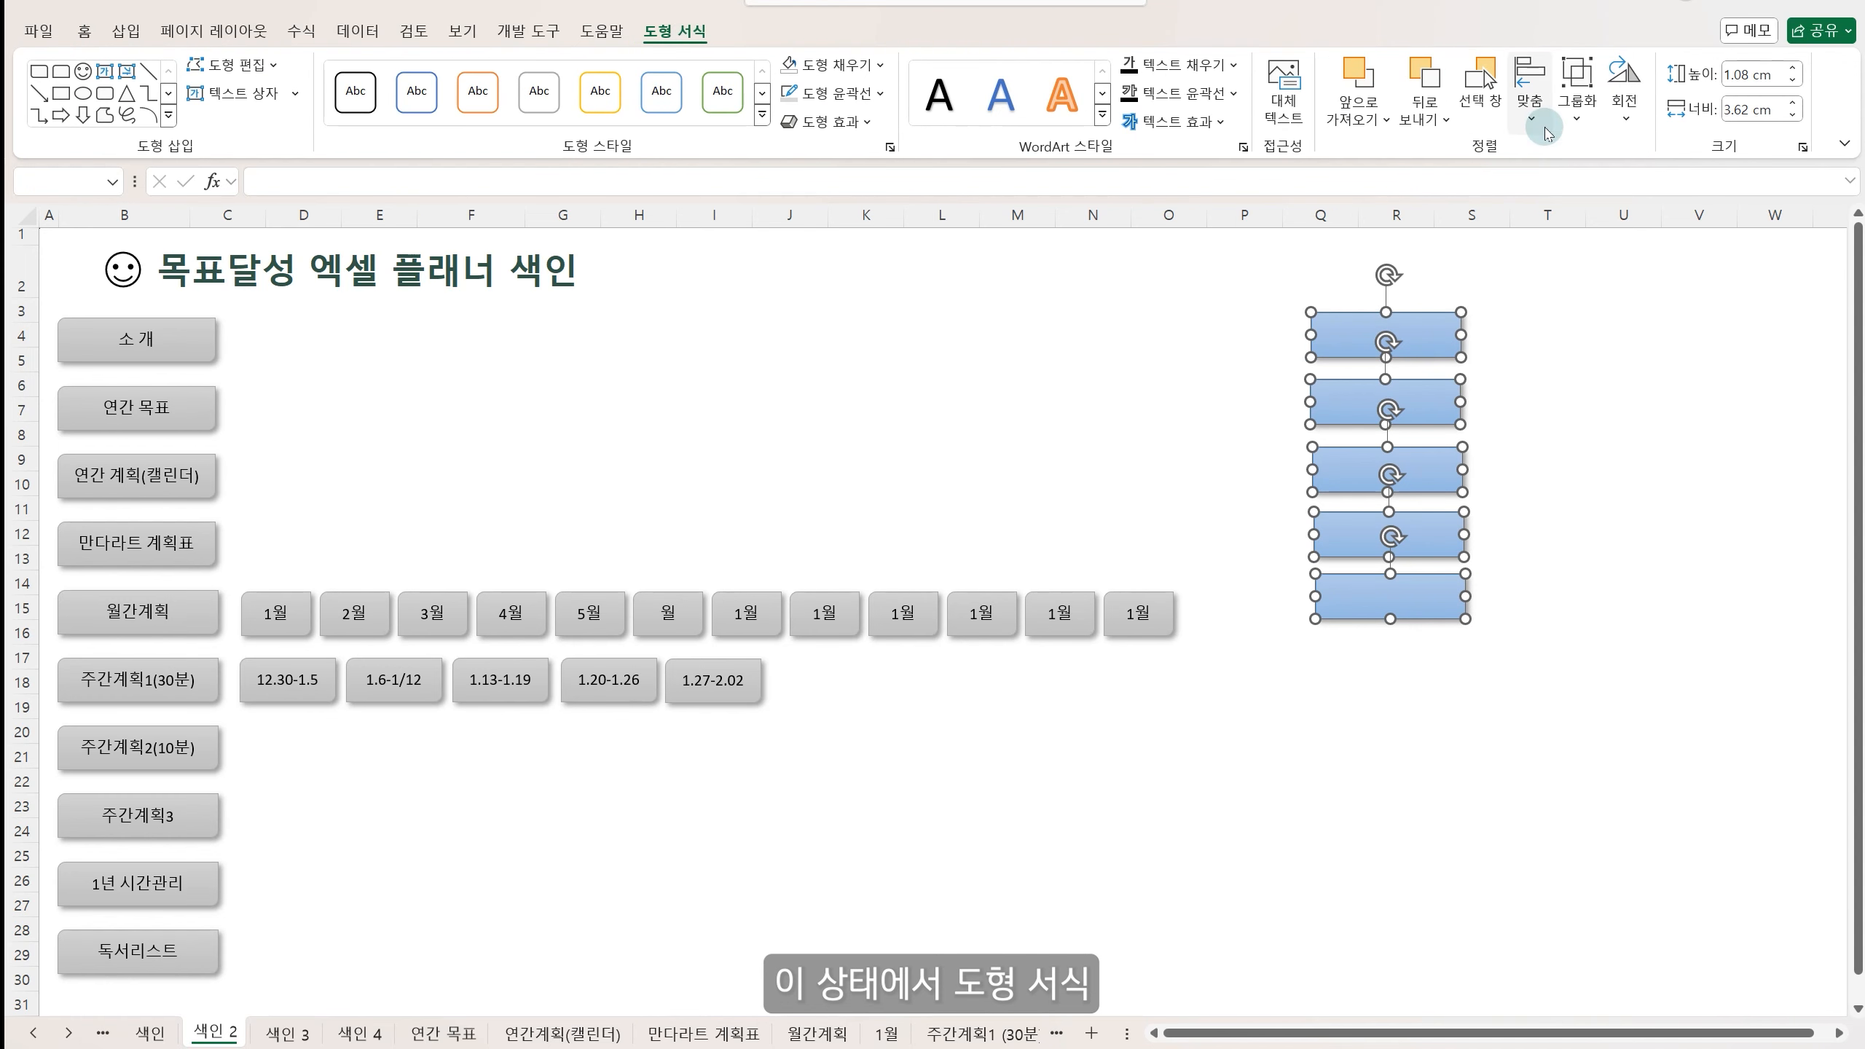
{"action": "left_click", "coordinate": [1546, 131]}
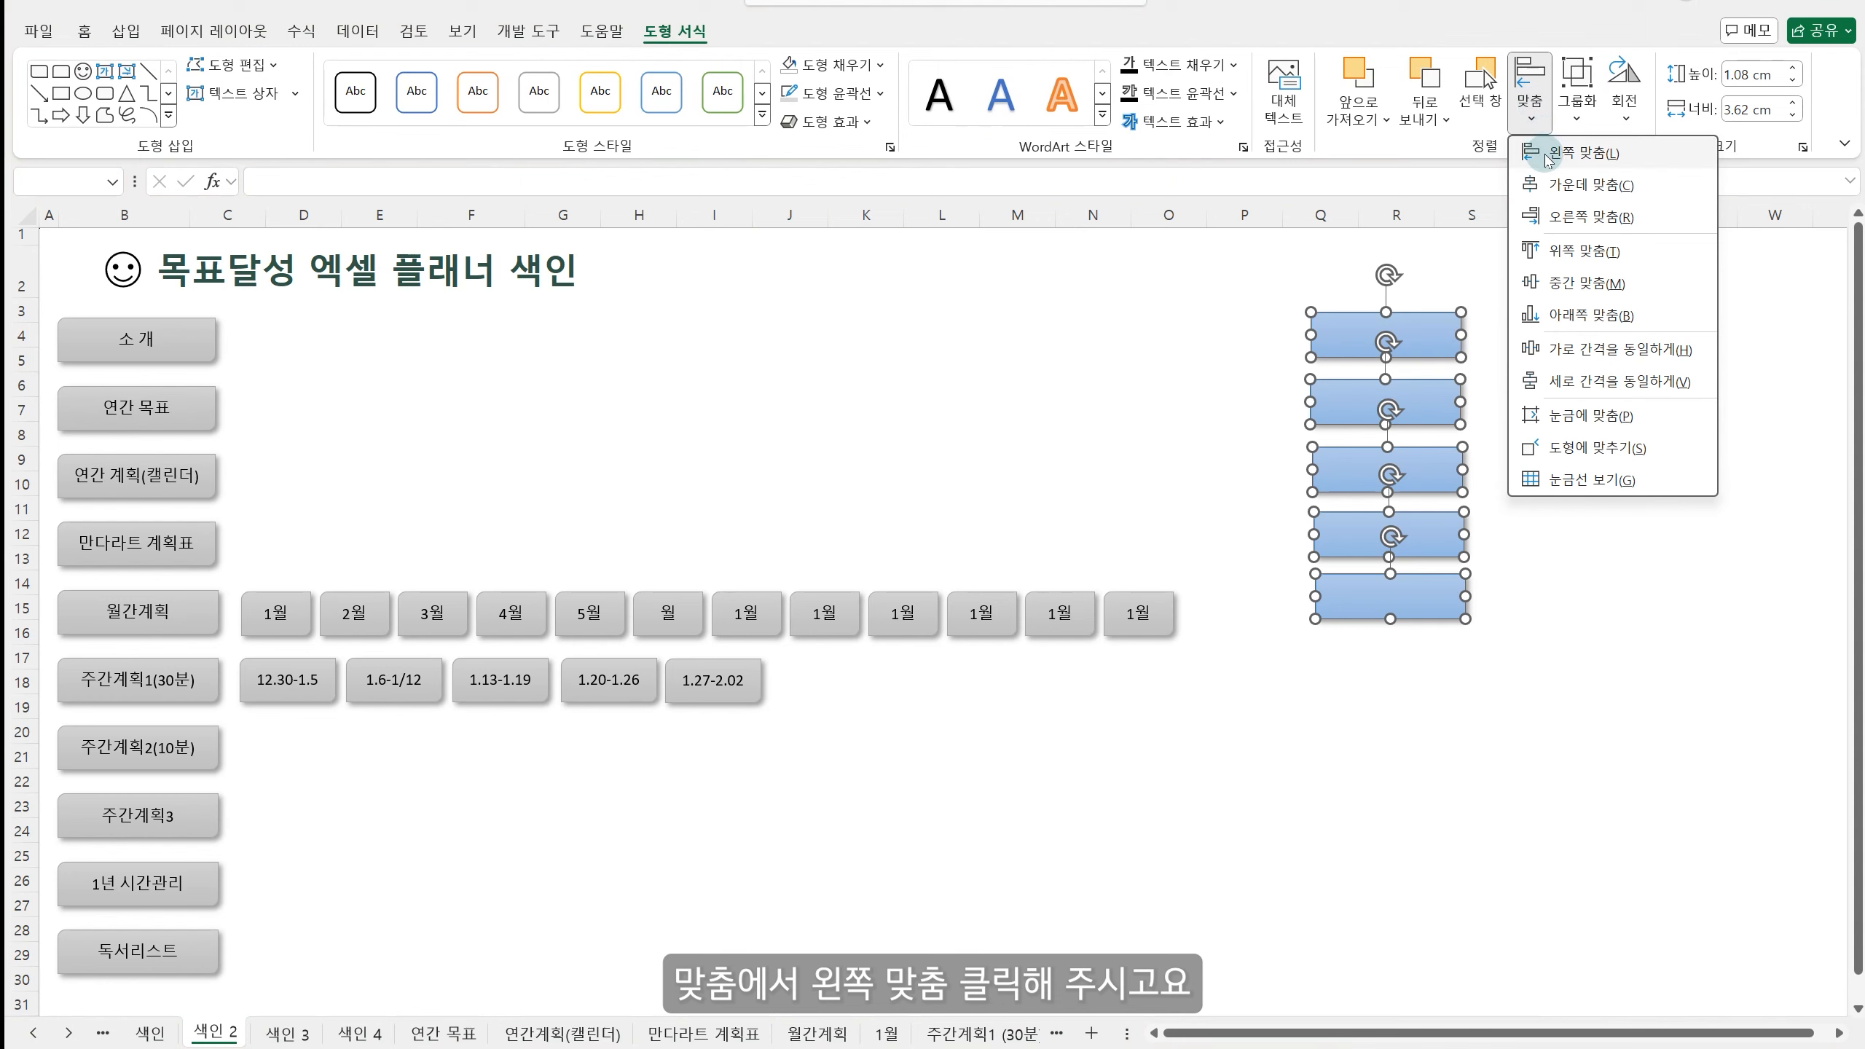
{"action": "left_click", "coordinate": [1547, 155]}
- Distribute the five blue rounded rectangles at equal vertical spacing and label them 시트1 through 시트5
{"action": "left_click", "coordinate": [1528, 90]}
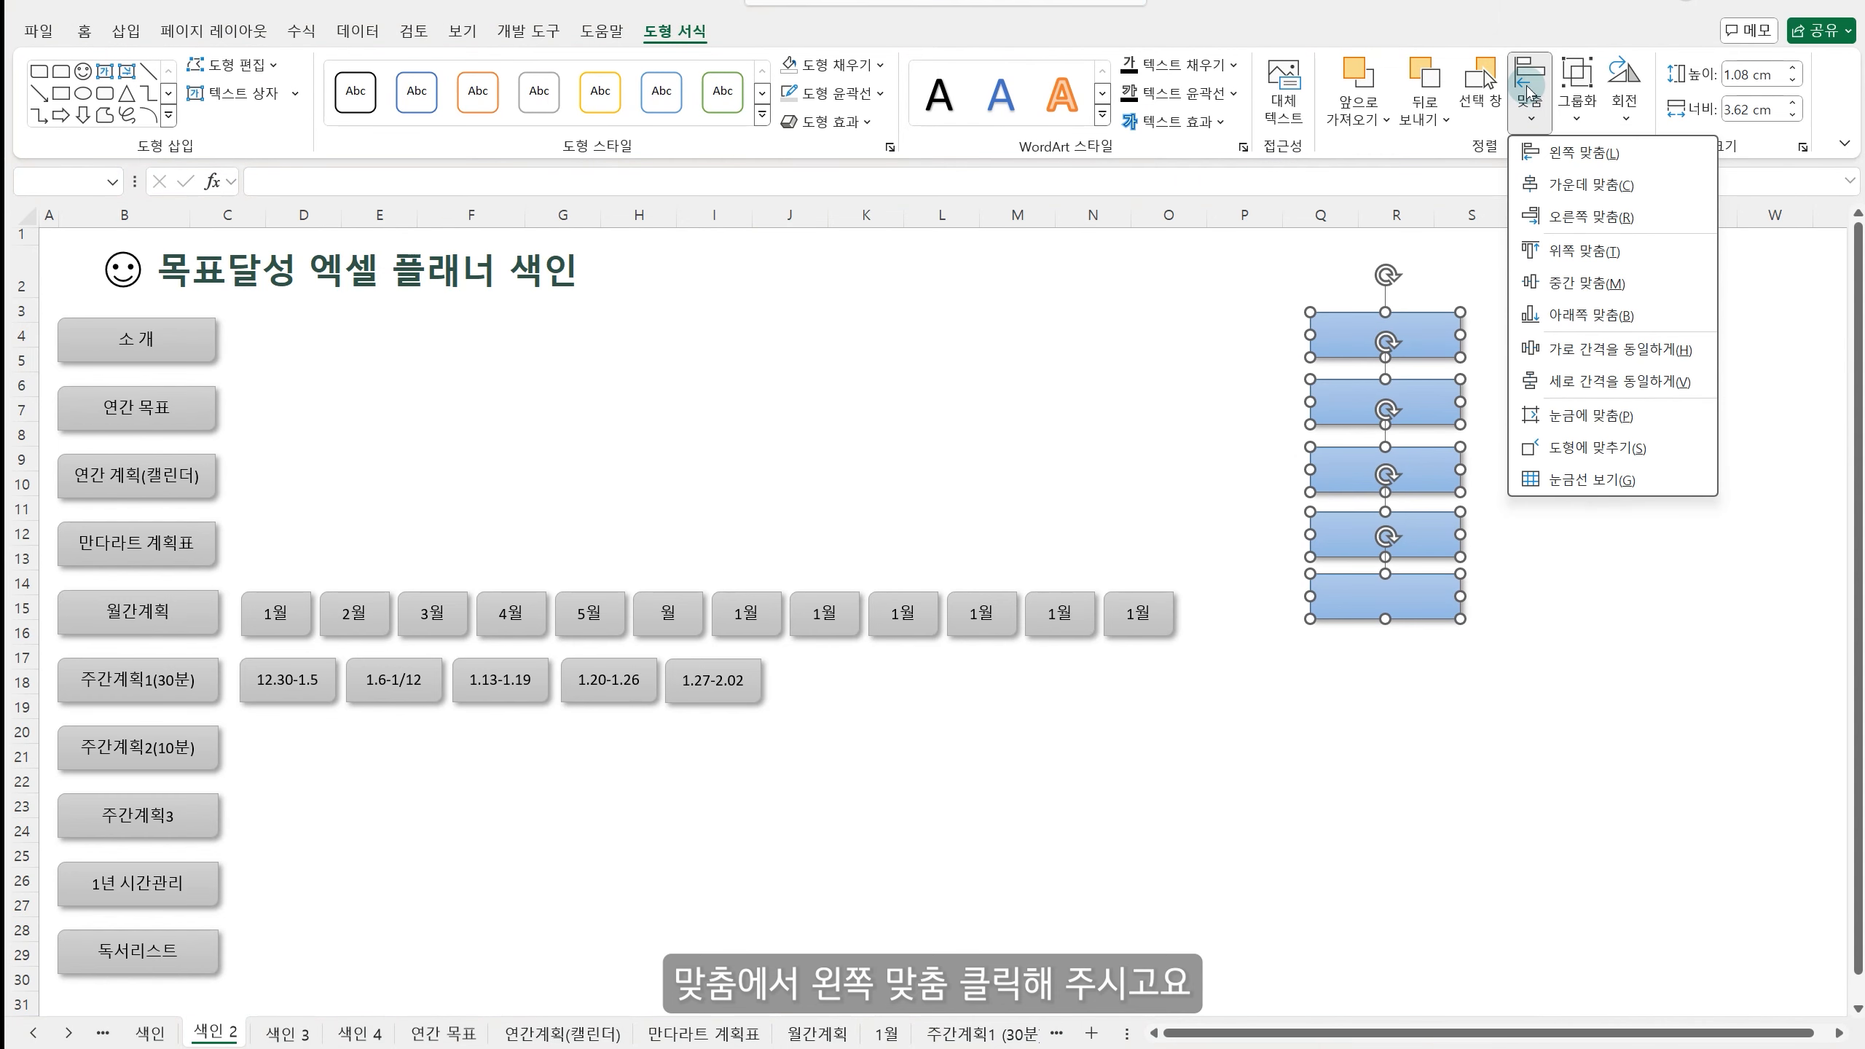
{"action": "left_click", "coordinate": [1588, 381]}
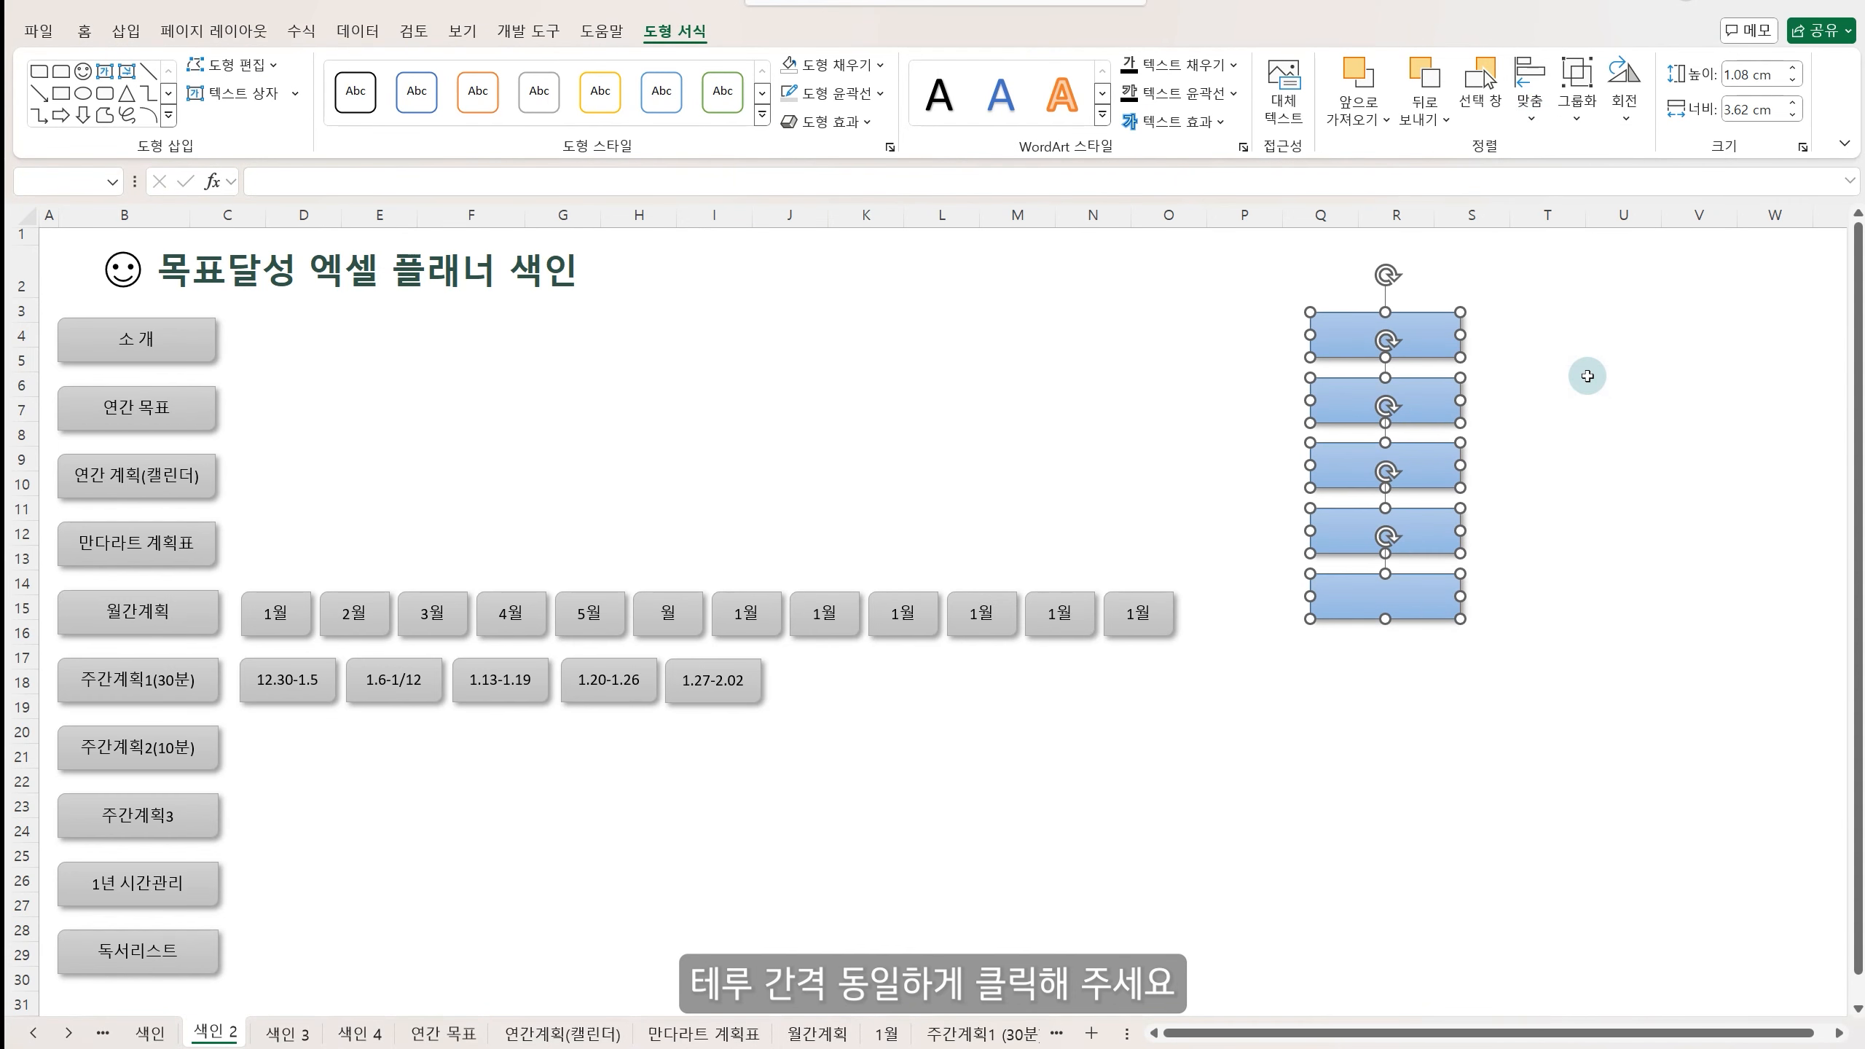
{"action": "left_click", "coordinate": [1481, 760]}
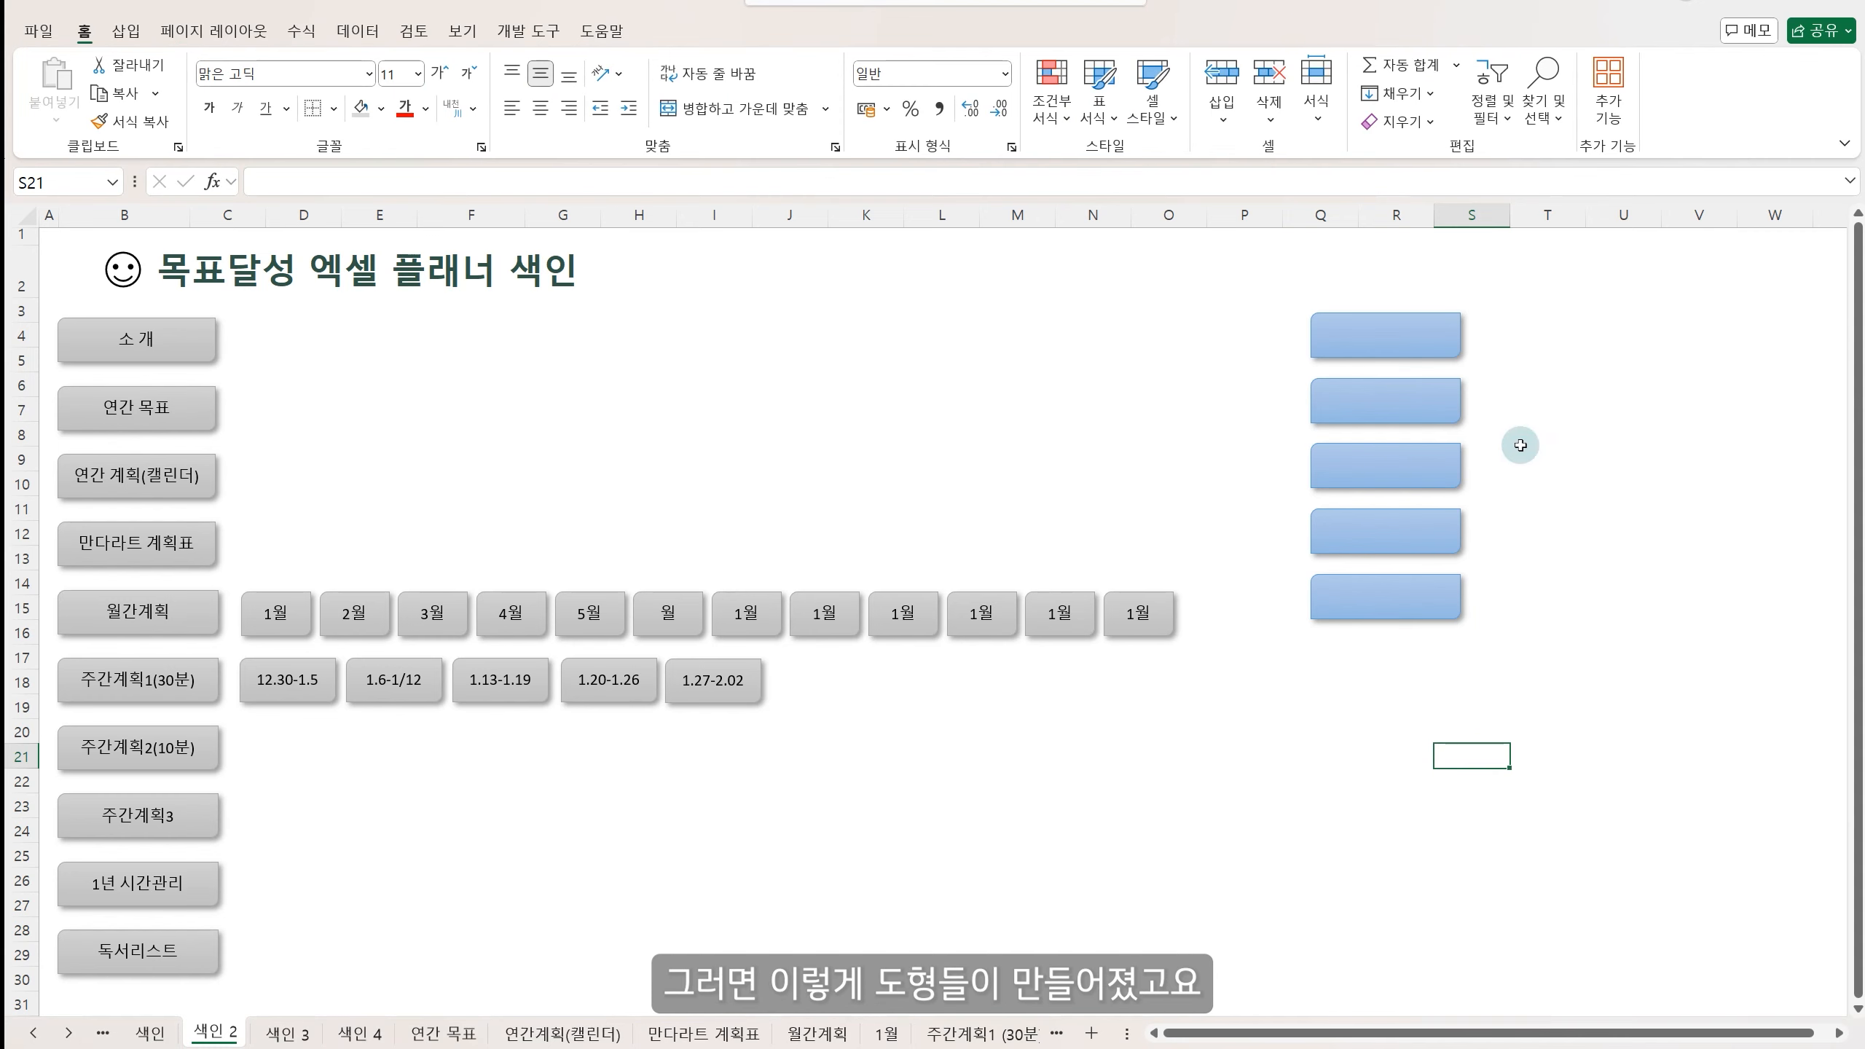
{"action": "left_click", "coordinate": [1379, 336]}
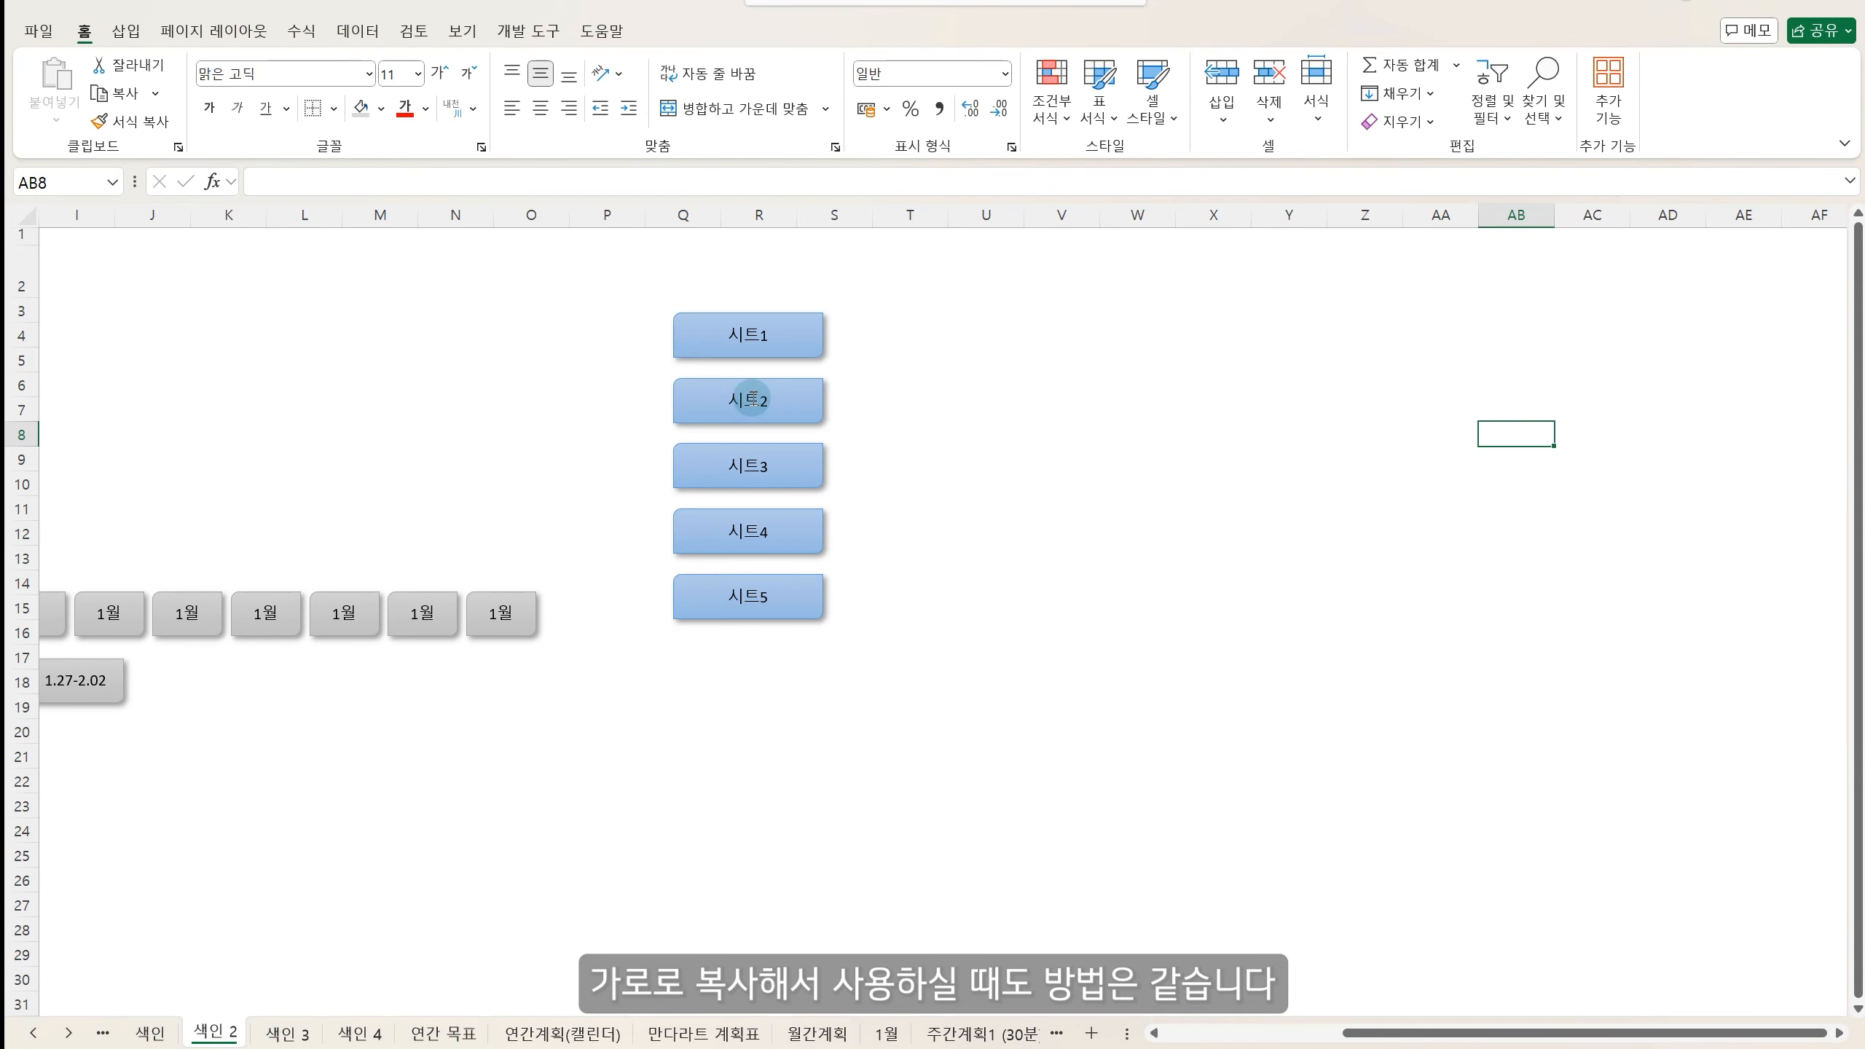
- Copy the 시트2 shape sideways to form a row of three shapes, each 3.02 cm wide, beside the original
{"action": "left_click", "coordinate": [744, 419]}
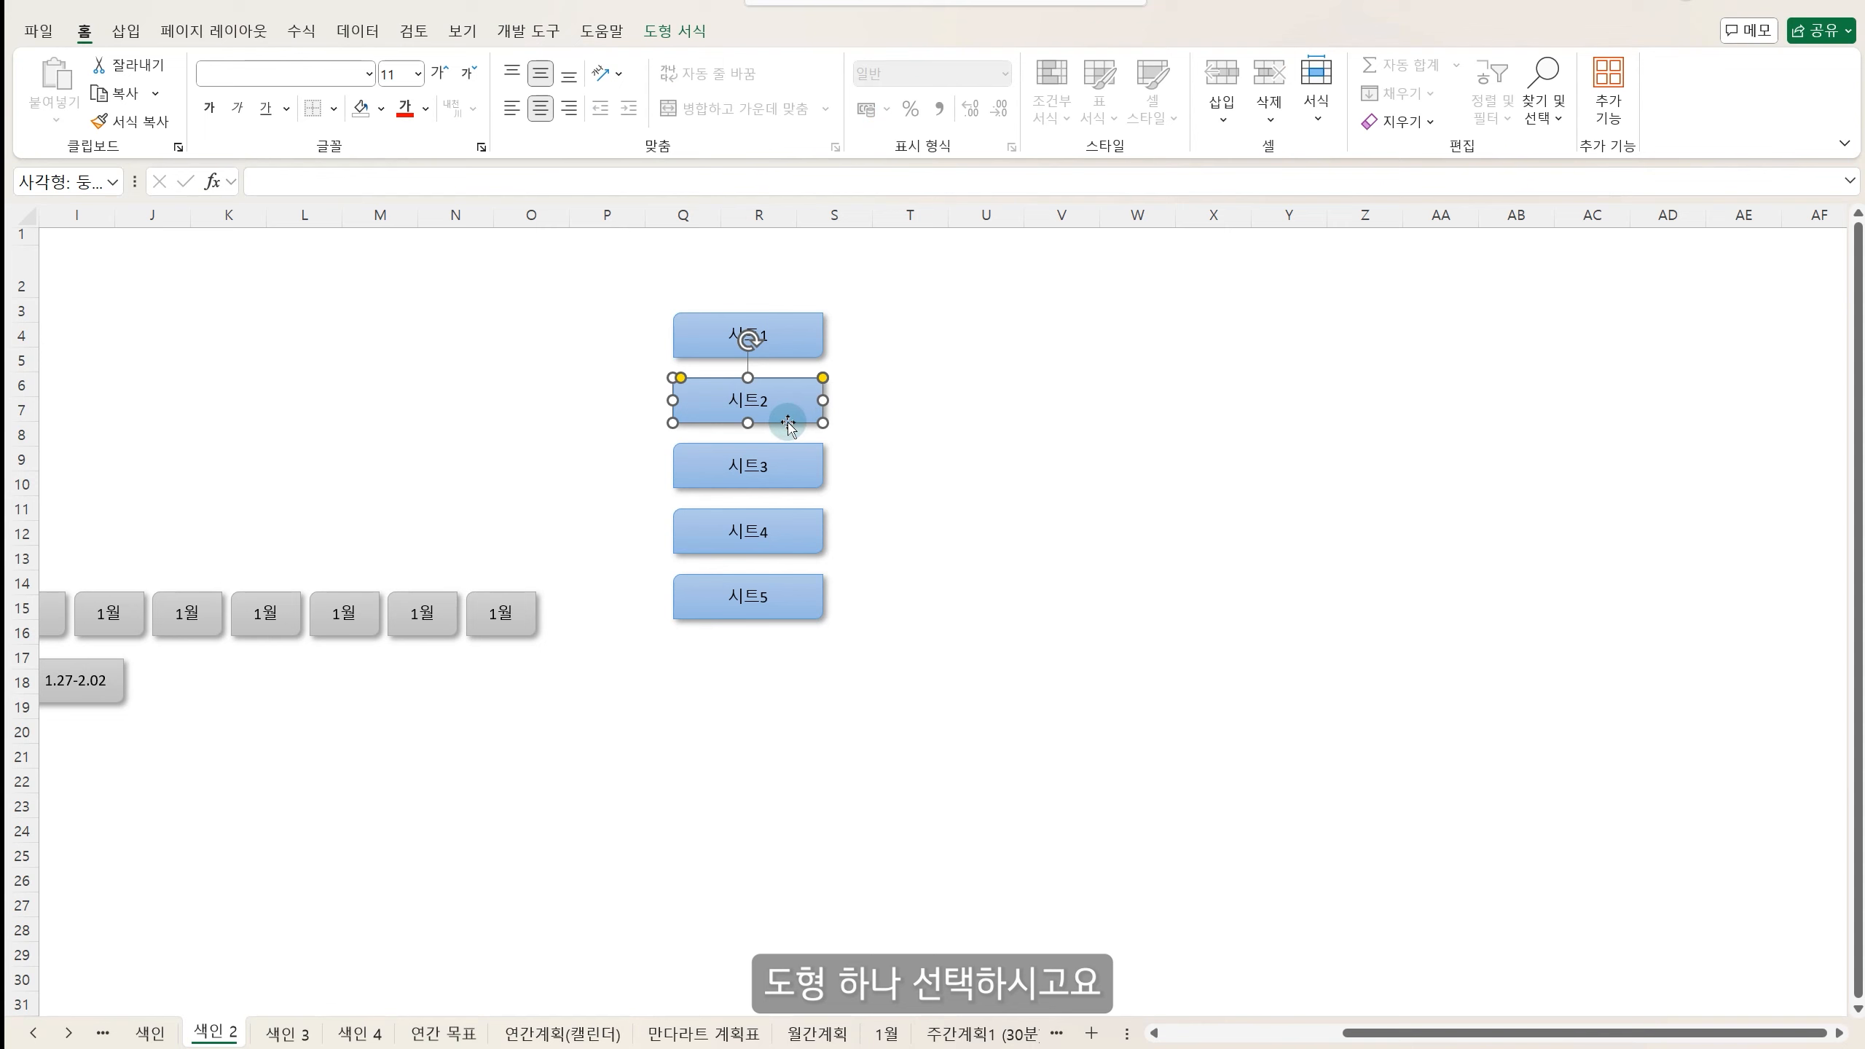
{"action": "left_click_drag", "start_coordinate": [789, 426], "coordinate": [1211, 421]}
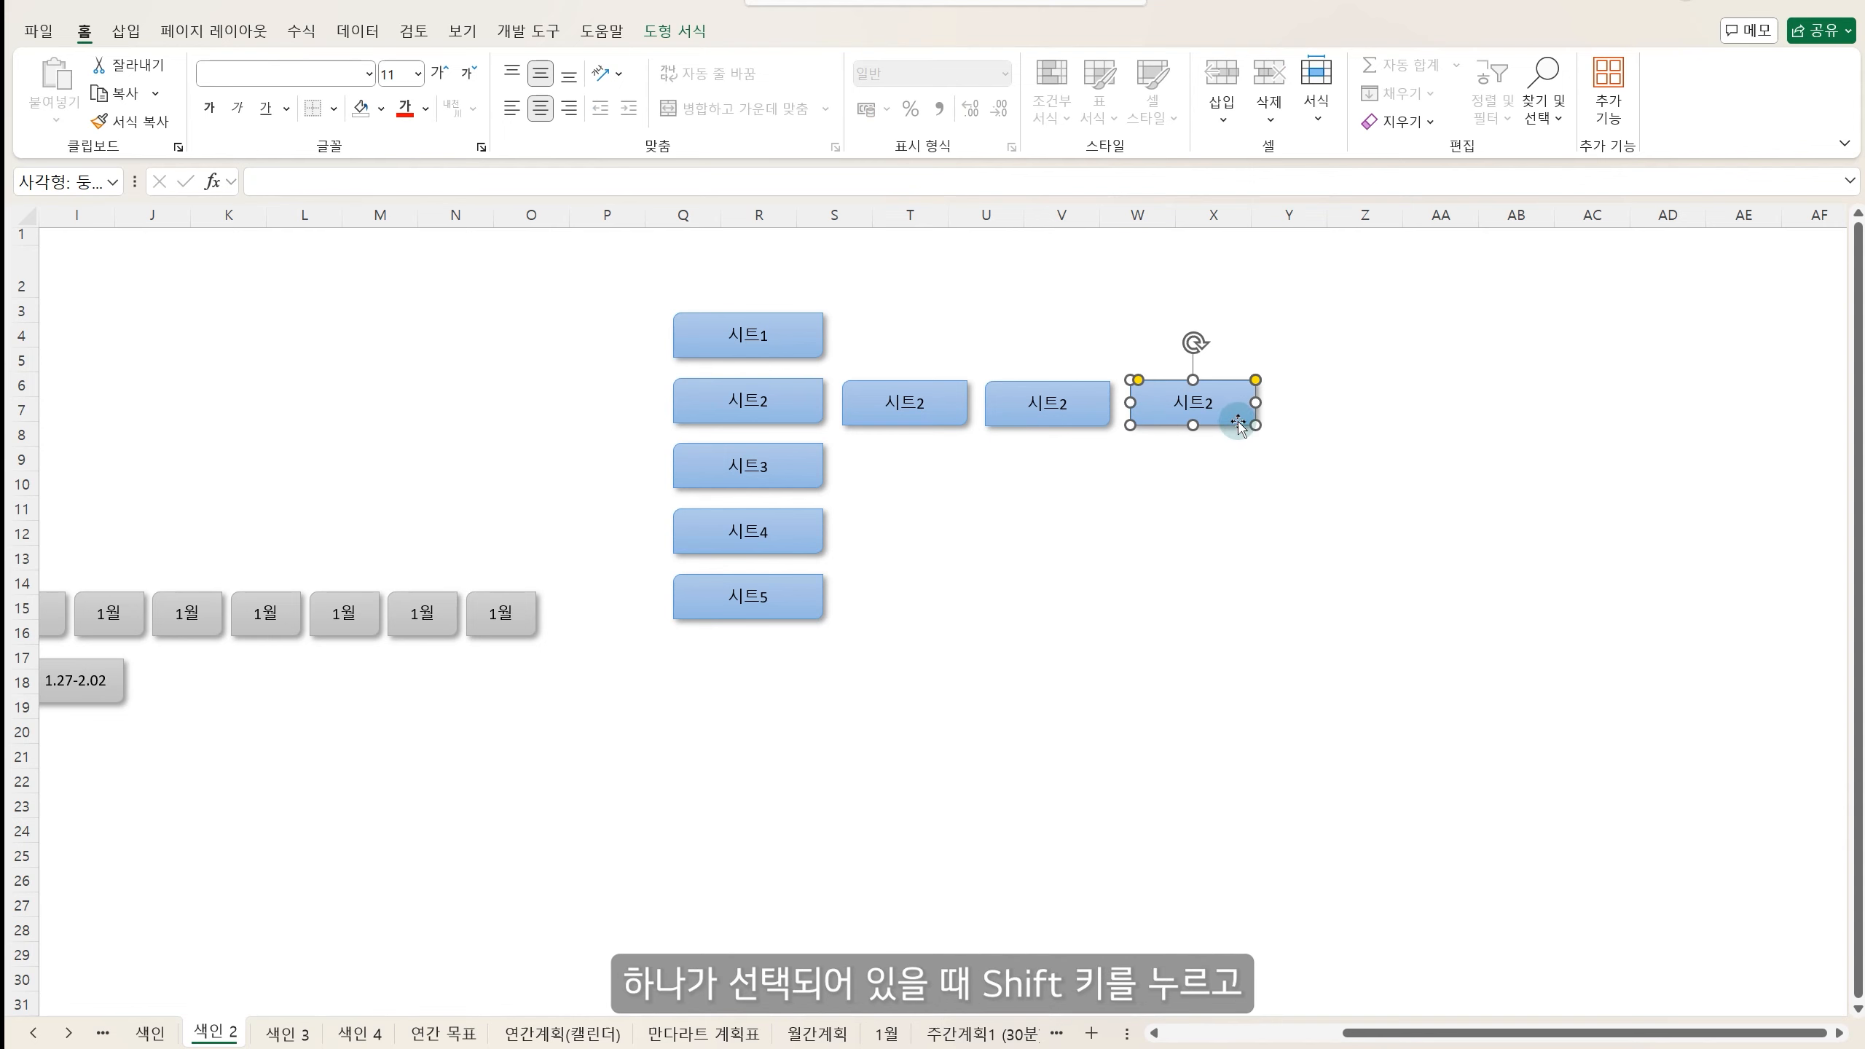
- Align the top edges of the three copied 시트2 shapes and distribute them at equal horizontal spacing
{"action": "left_click", "coordinate": [1066, 426], "text": "shift"}
{"action": "left_click", "coordinate": [958, 425], "text": "shift"}
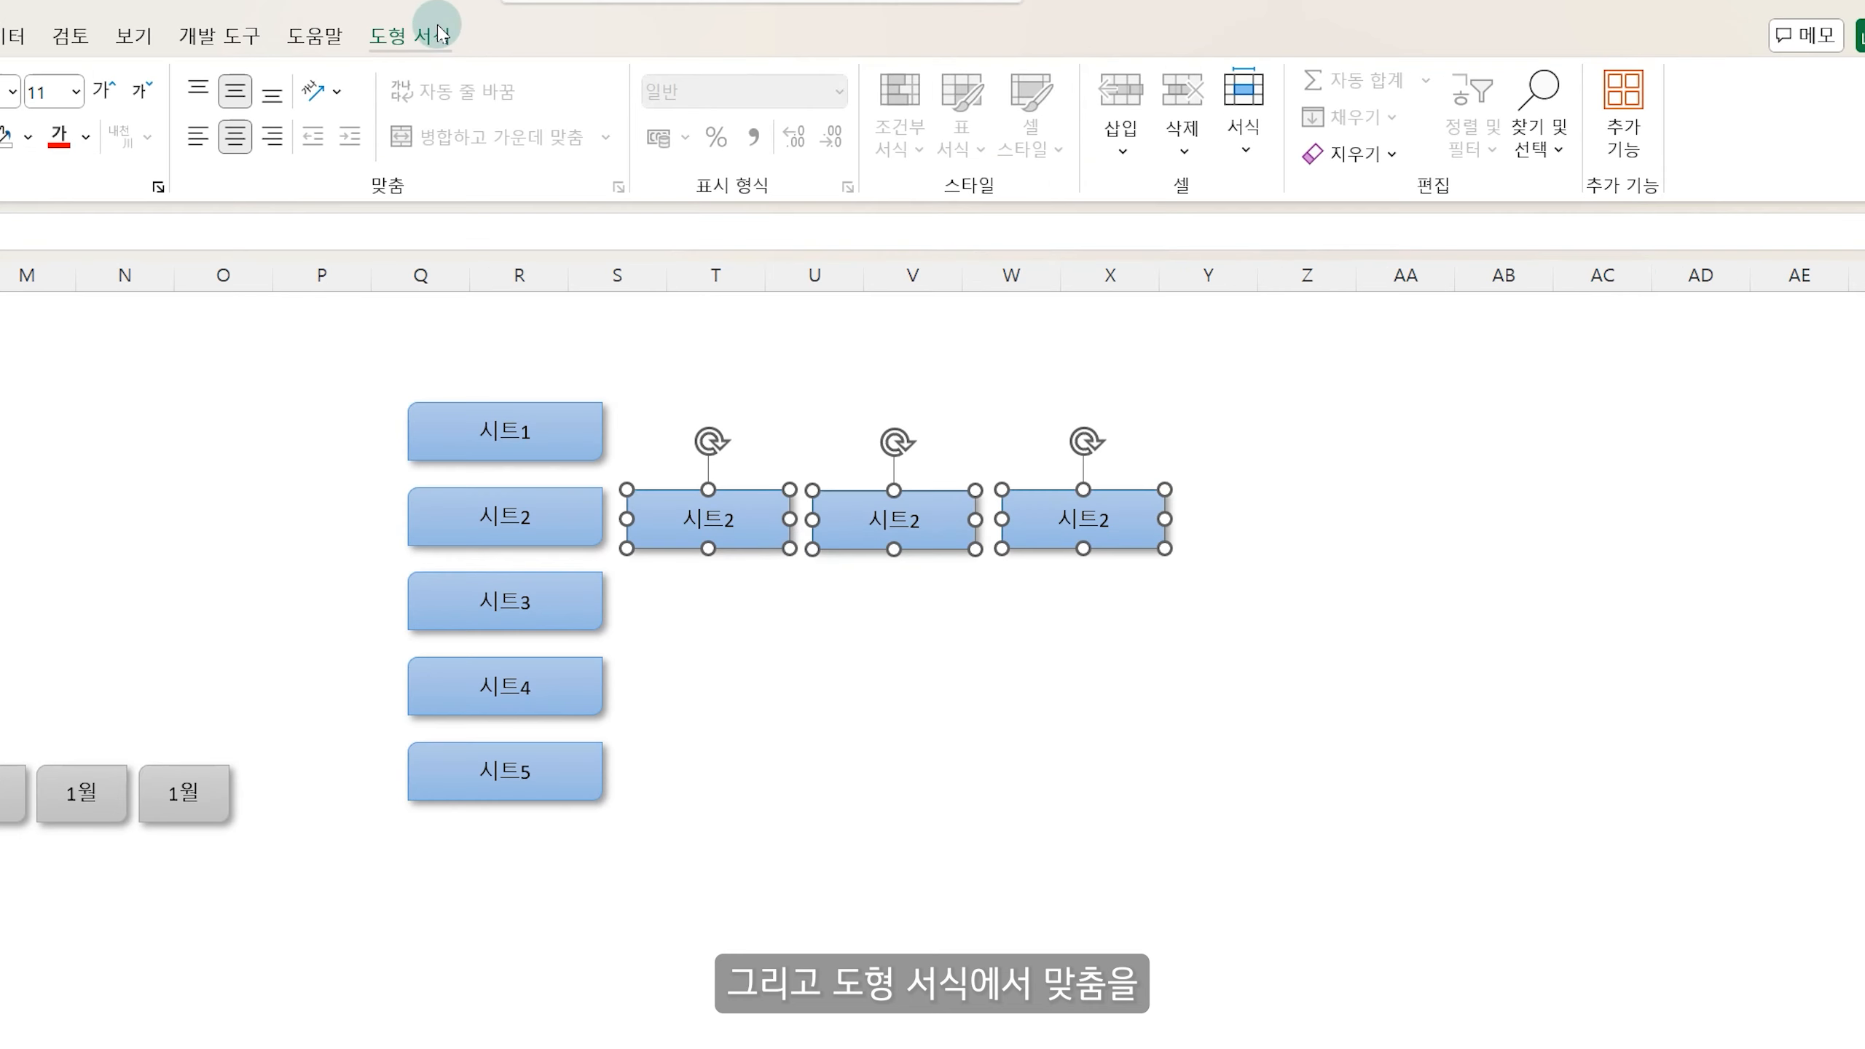
{"action": "left_click", "coordinate": [690, 33]}
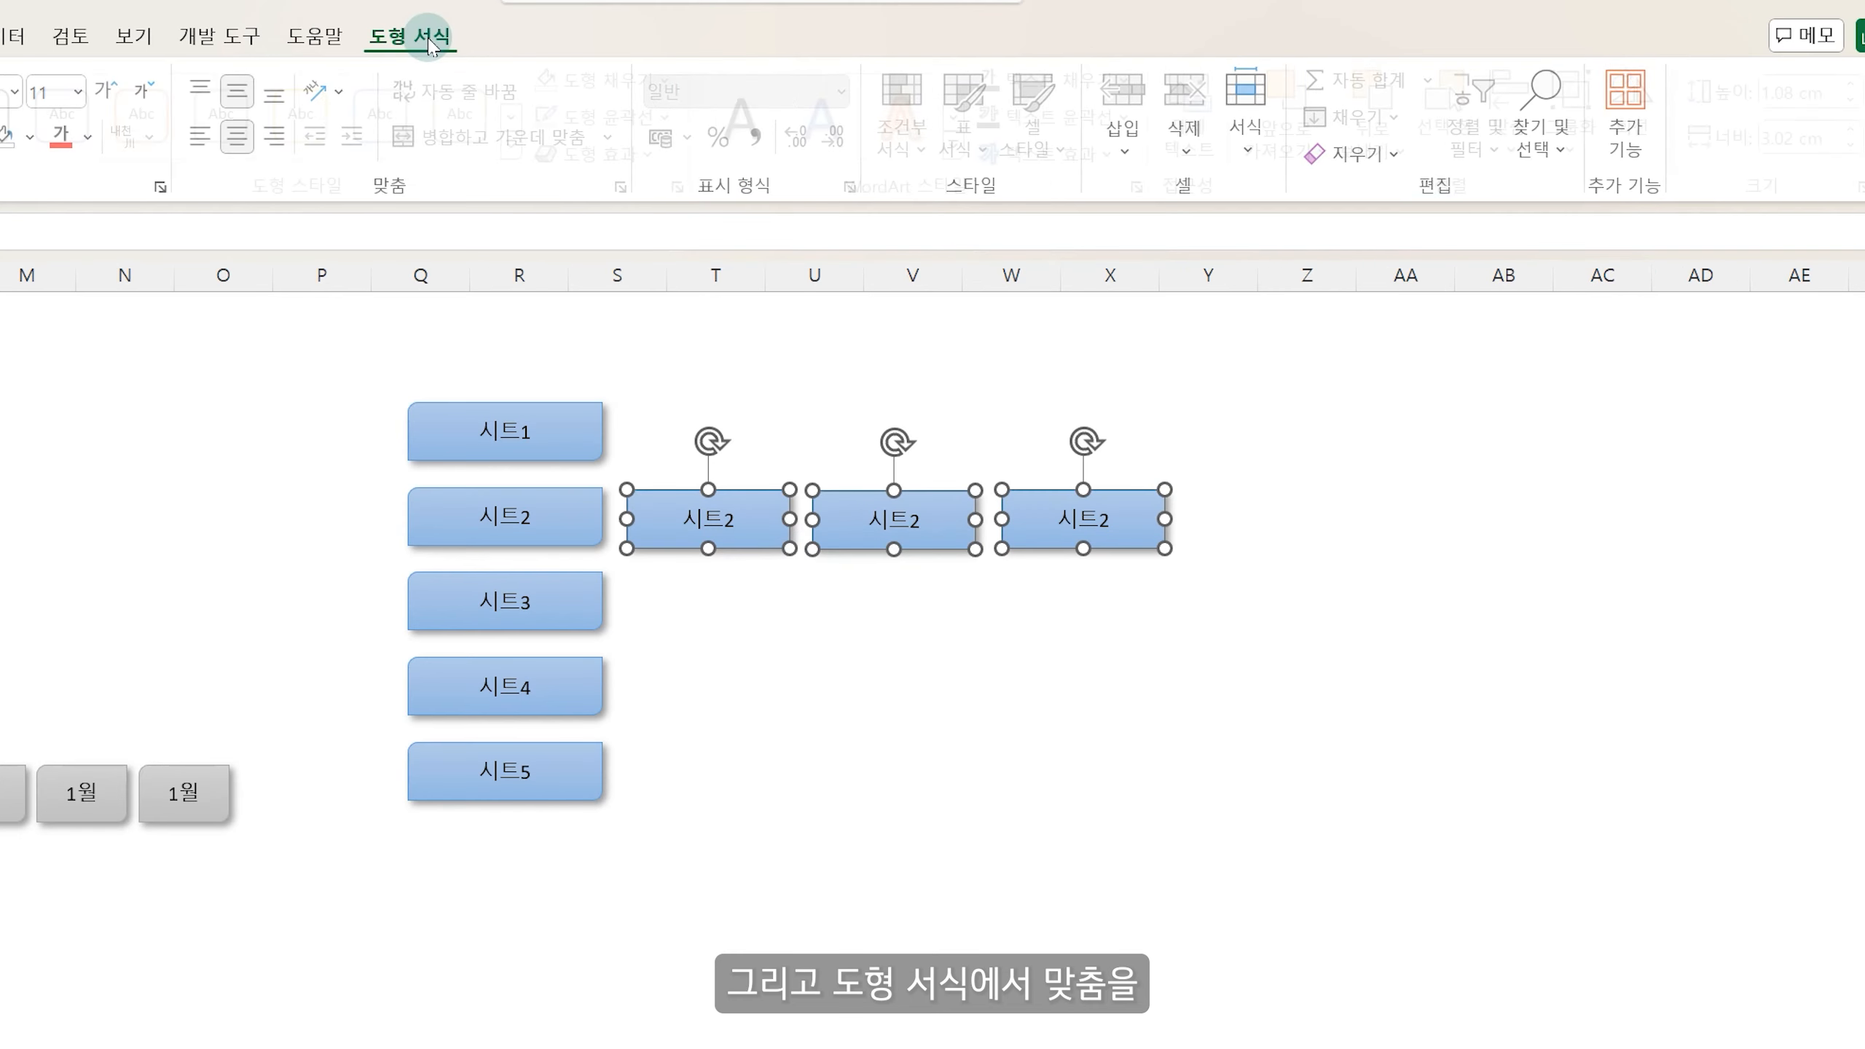
{"action": "left_click", "coordinate": [1521, 124]}
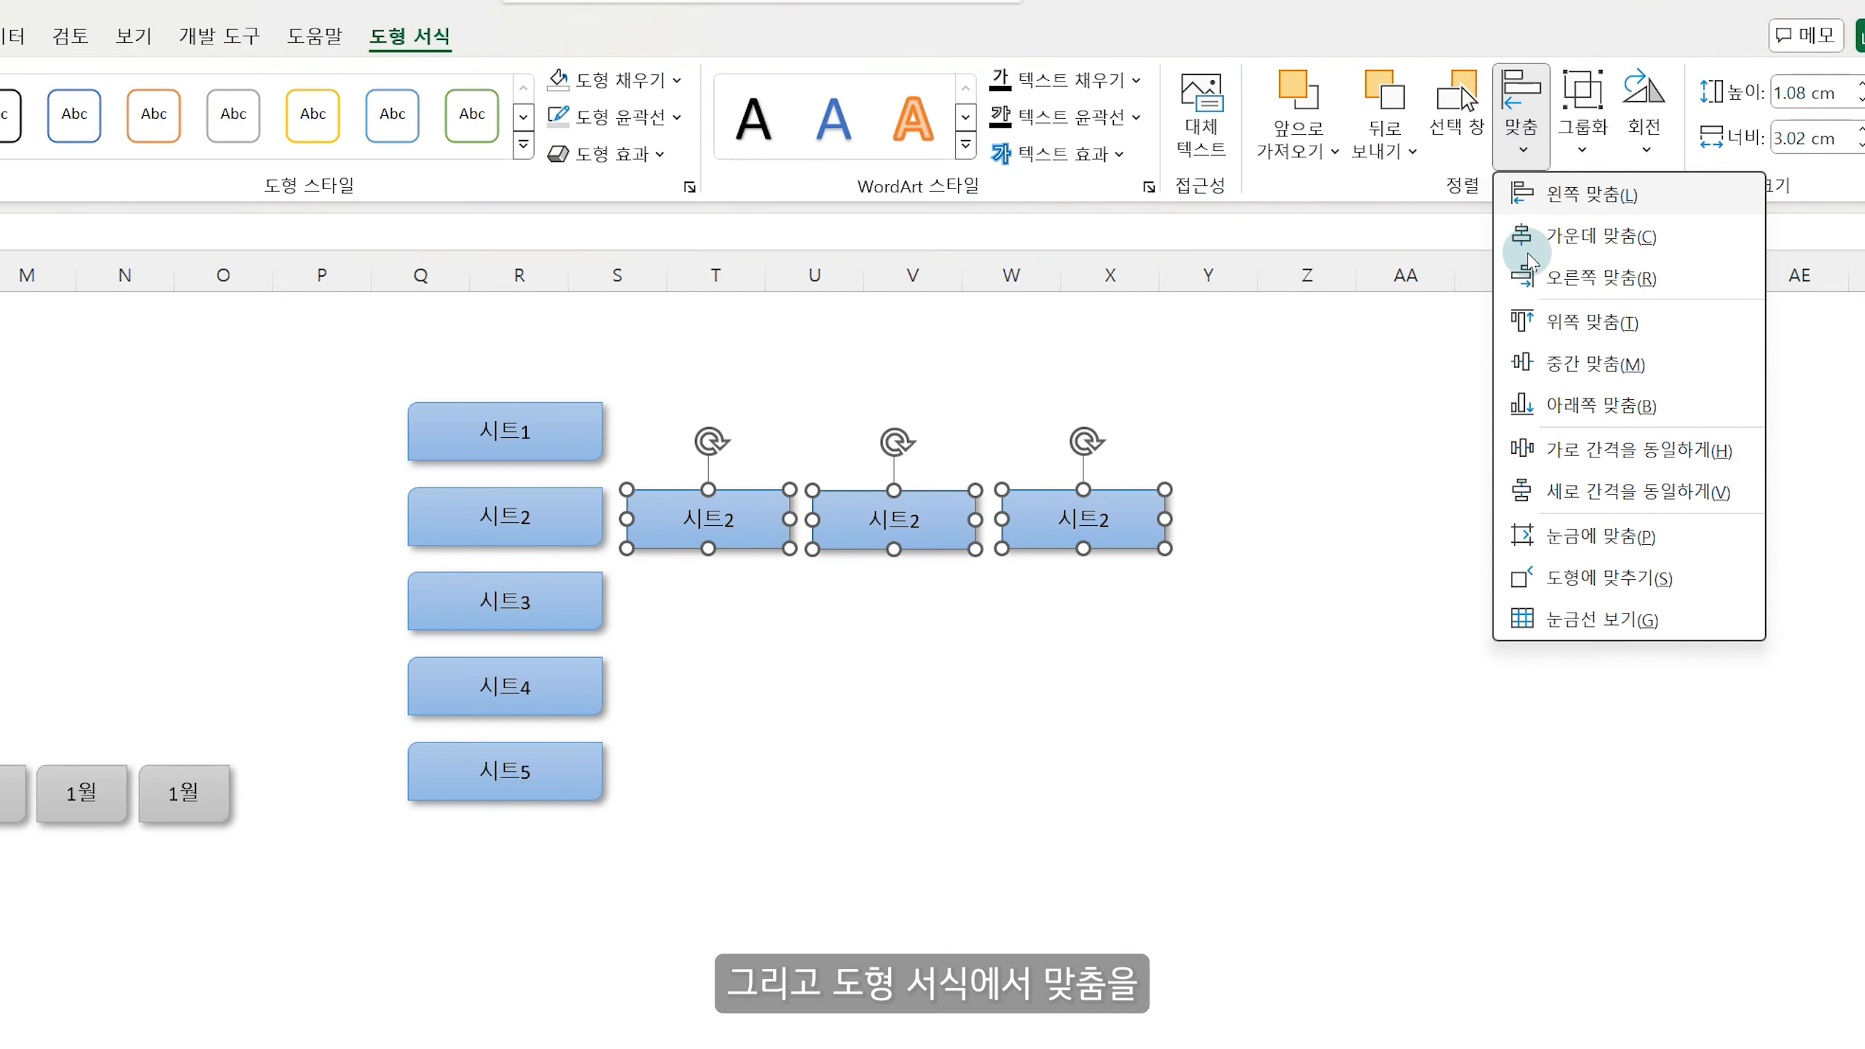
{"action": "left_click", "coordinate": [1546, 321]}
{"action": "left_click", "coordinate": [1524, 130]}
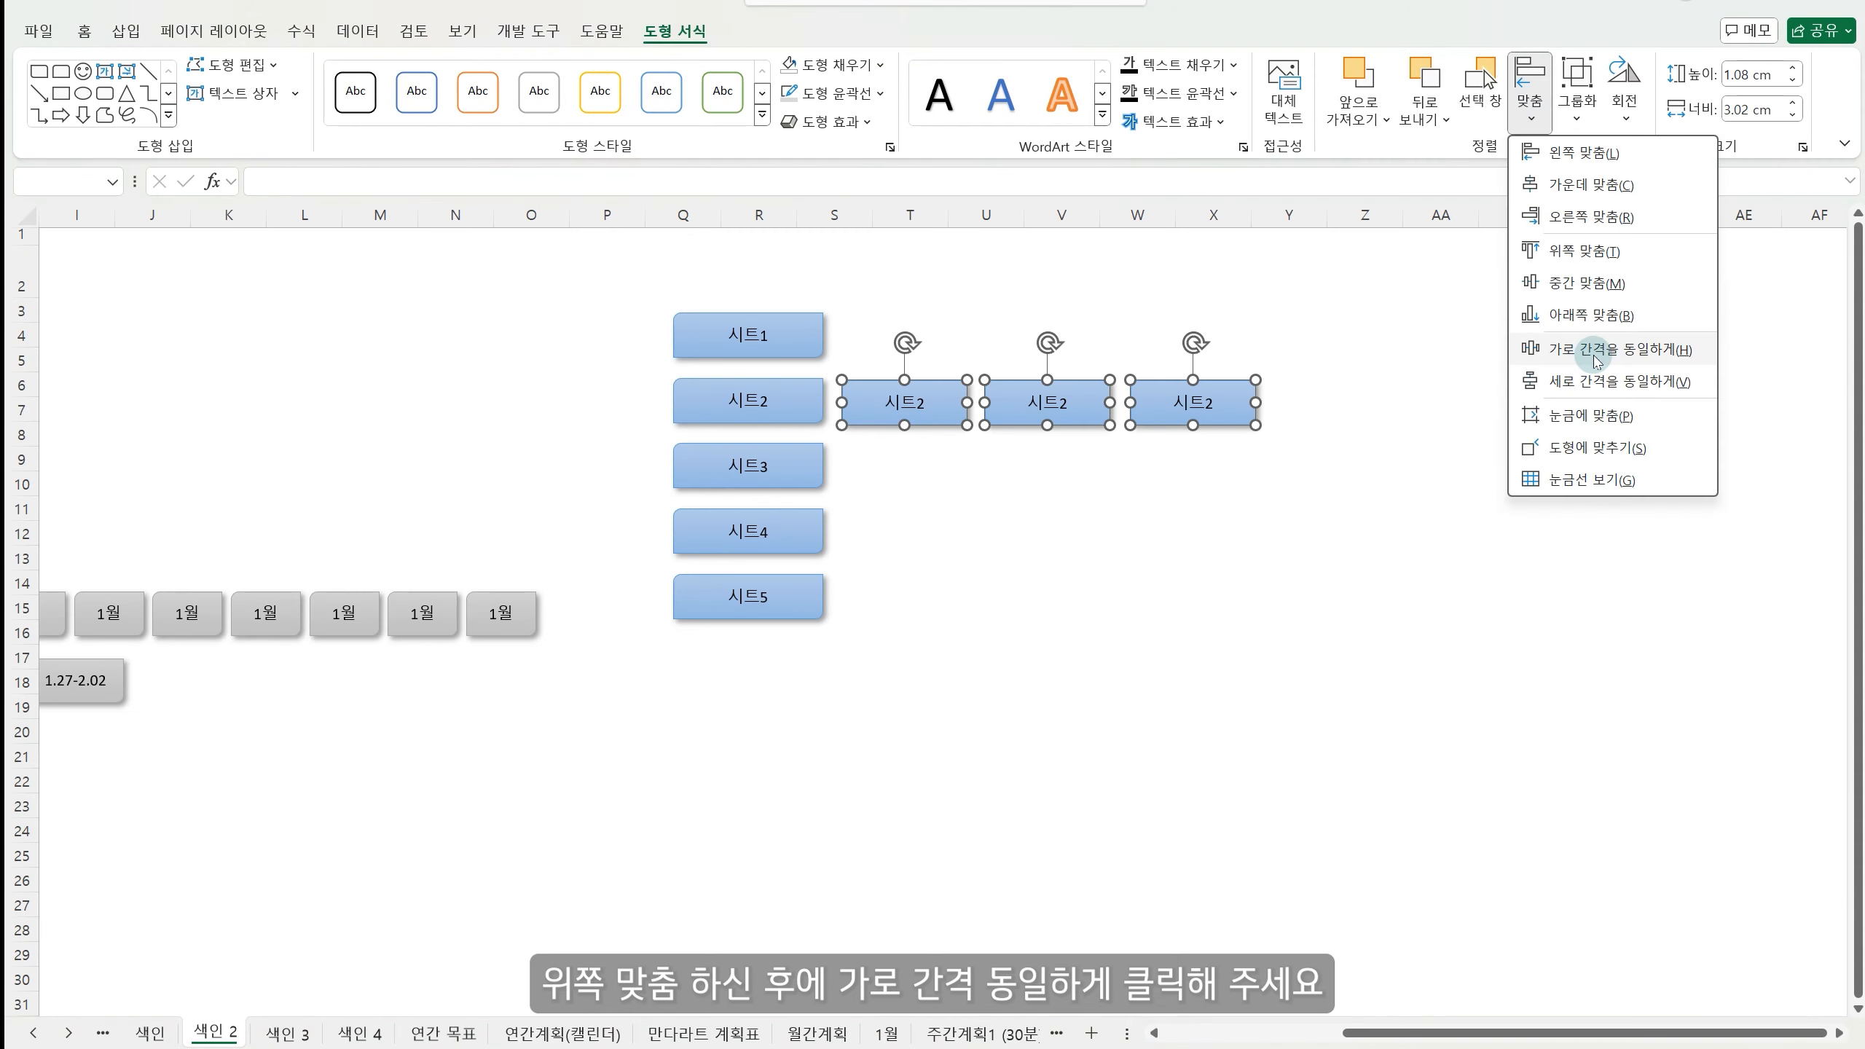
{"action": "left_click", "coordinate": [1606, 457]}
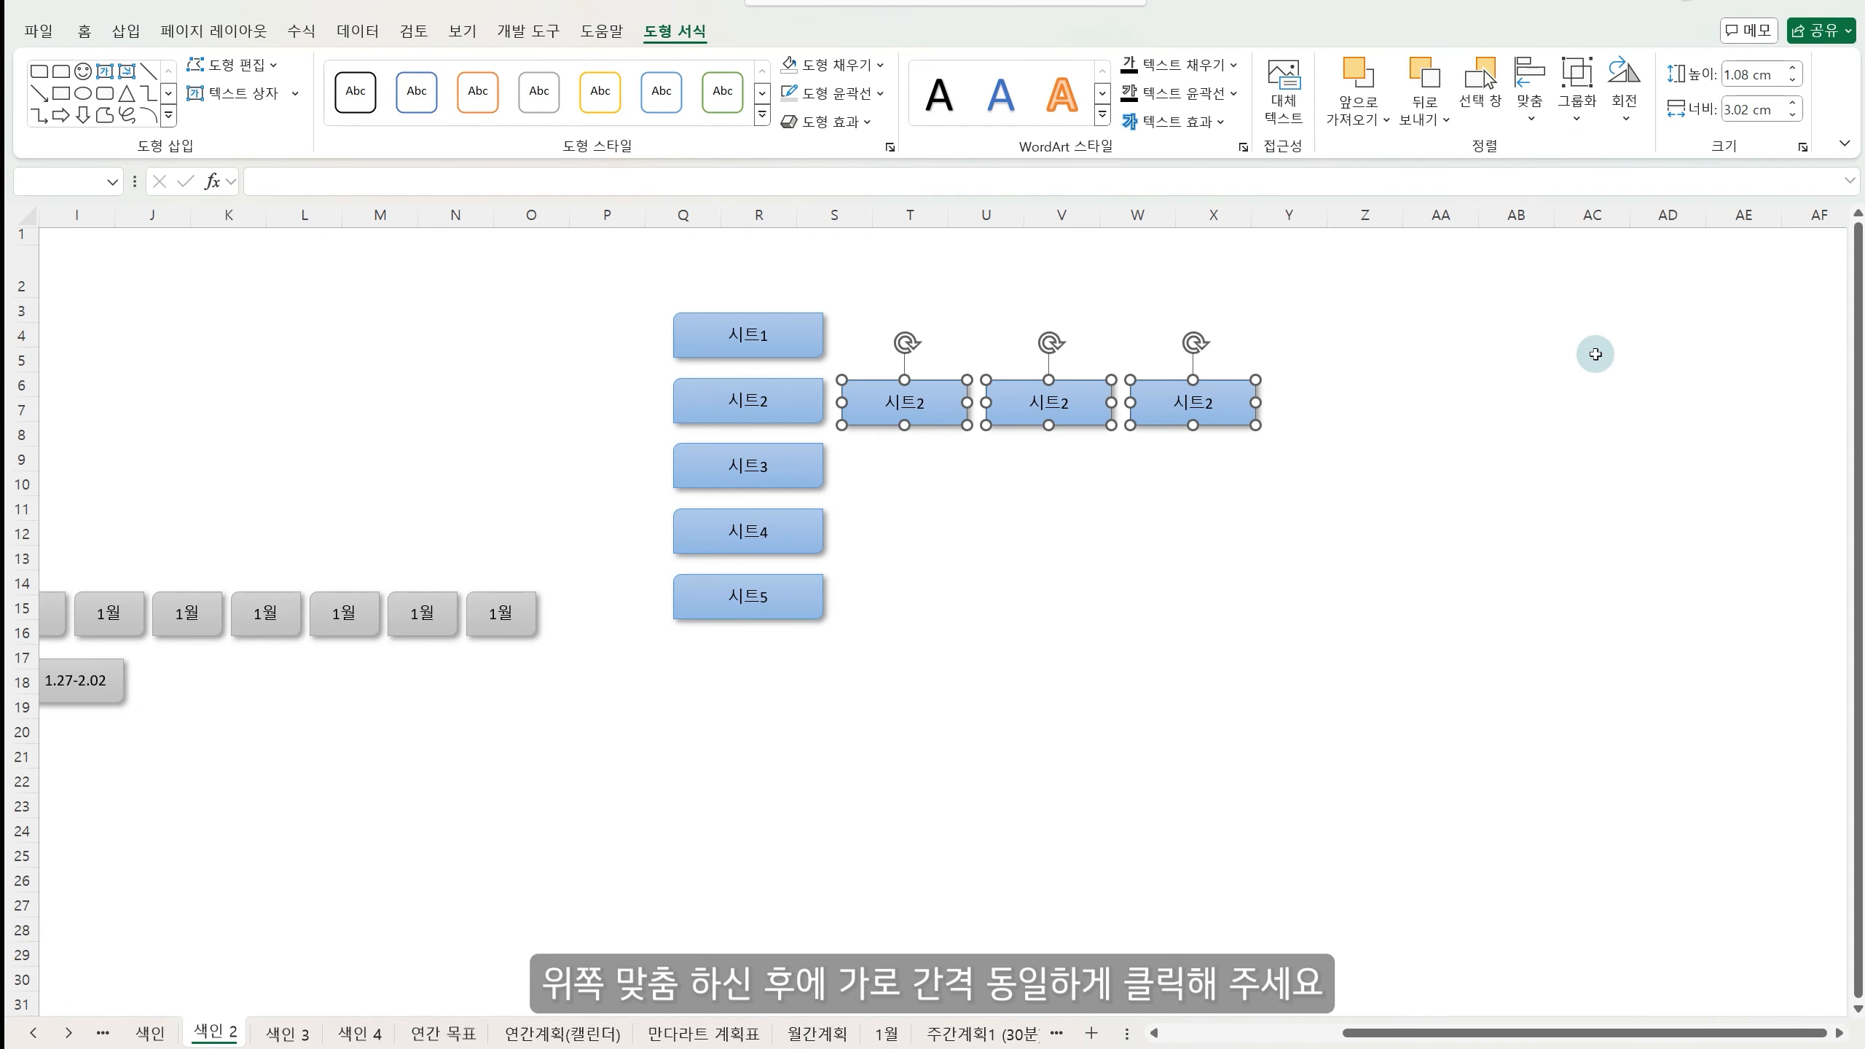
{"action": "left_click", "coordinate": [1558, 403]}
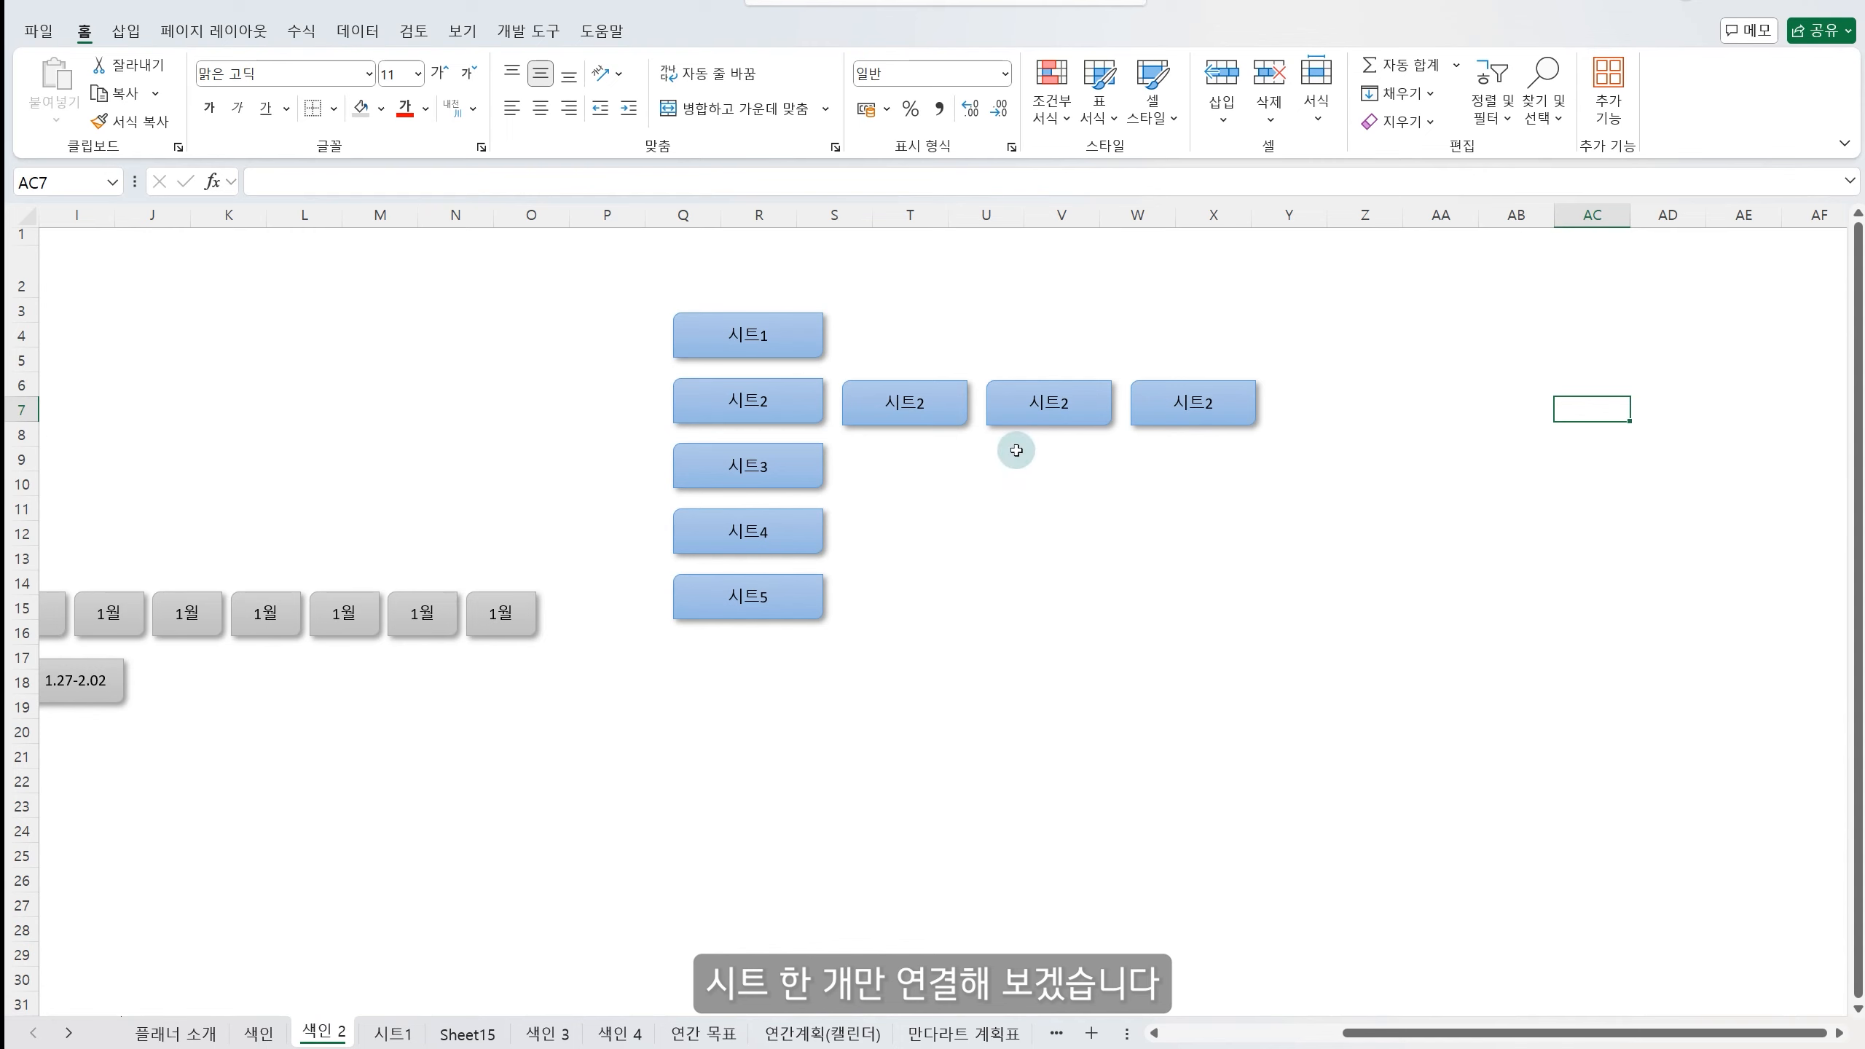
- Hyperlink the 시트1 shape to the 시트1 sheet in the current document
{"action": "left_click", "coordinate": [788, 322]}
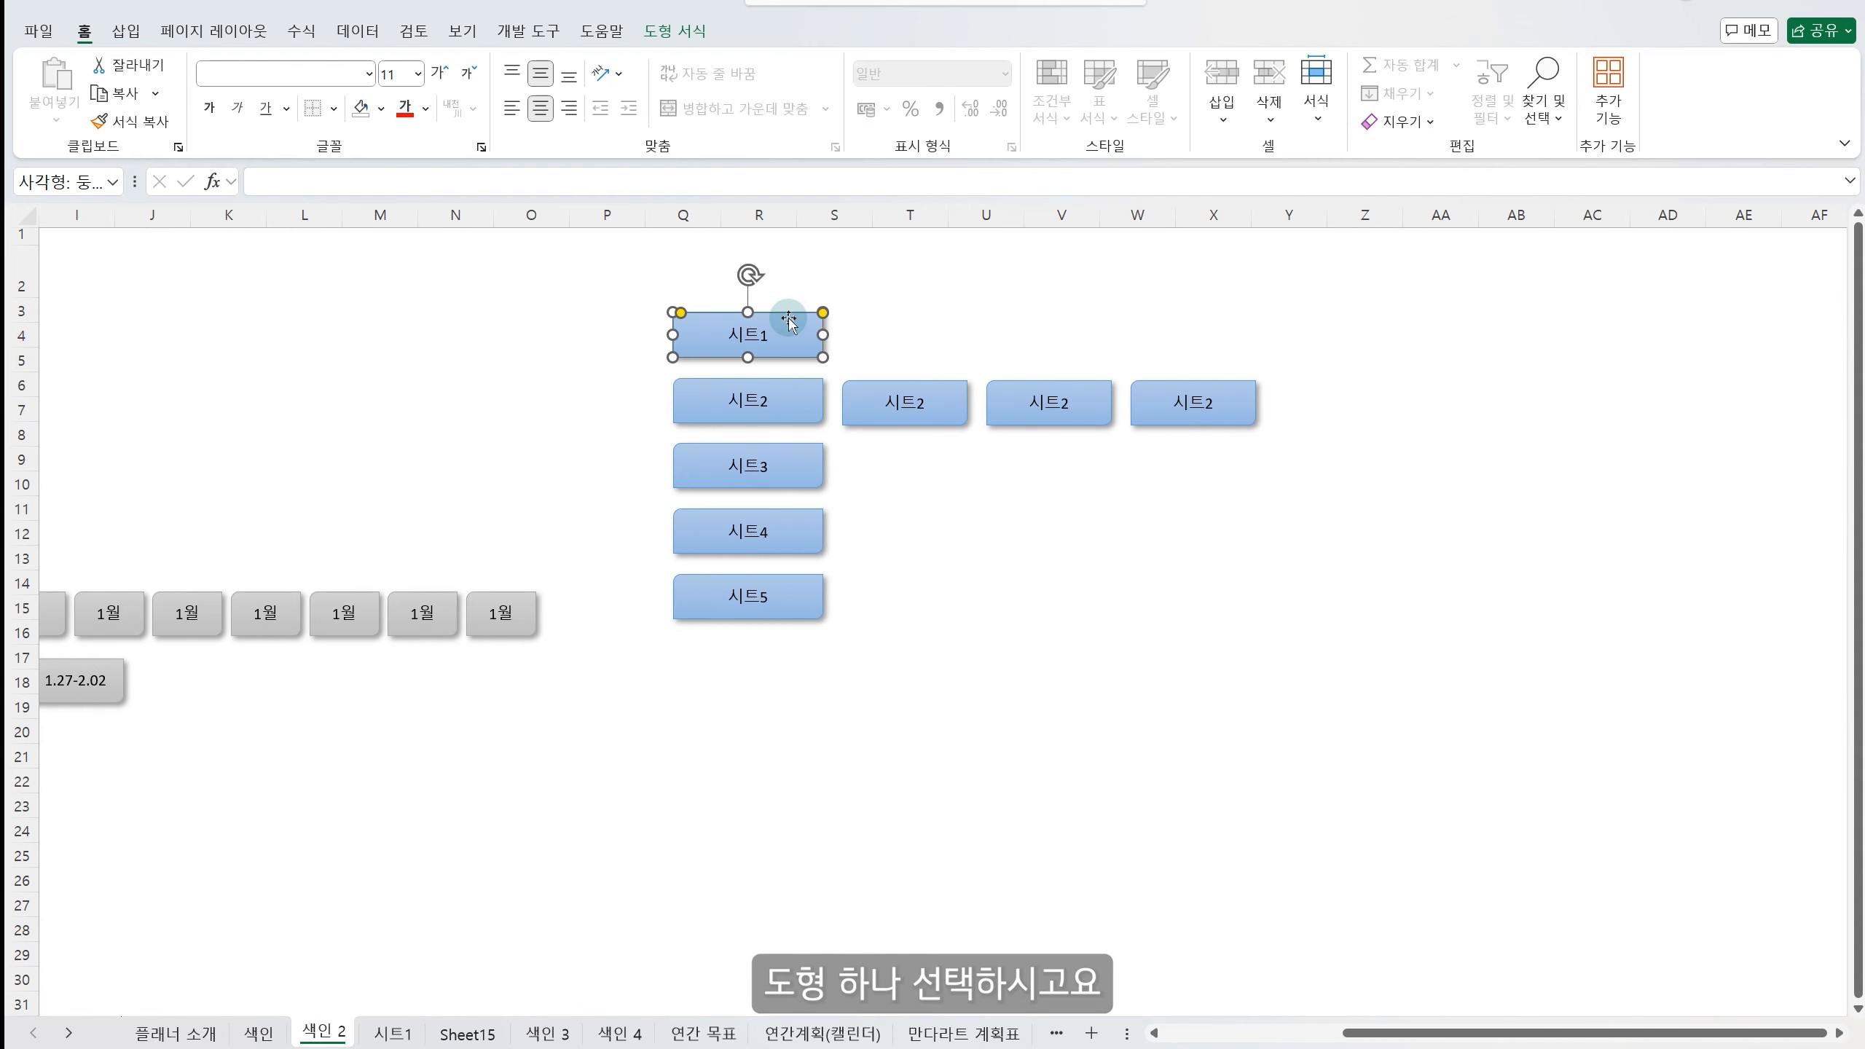
{"action": "right_click", "coordinate": [780, 336]}
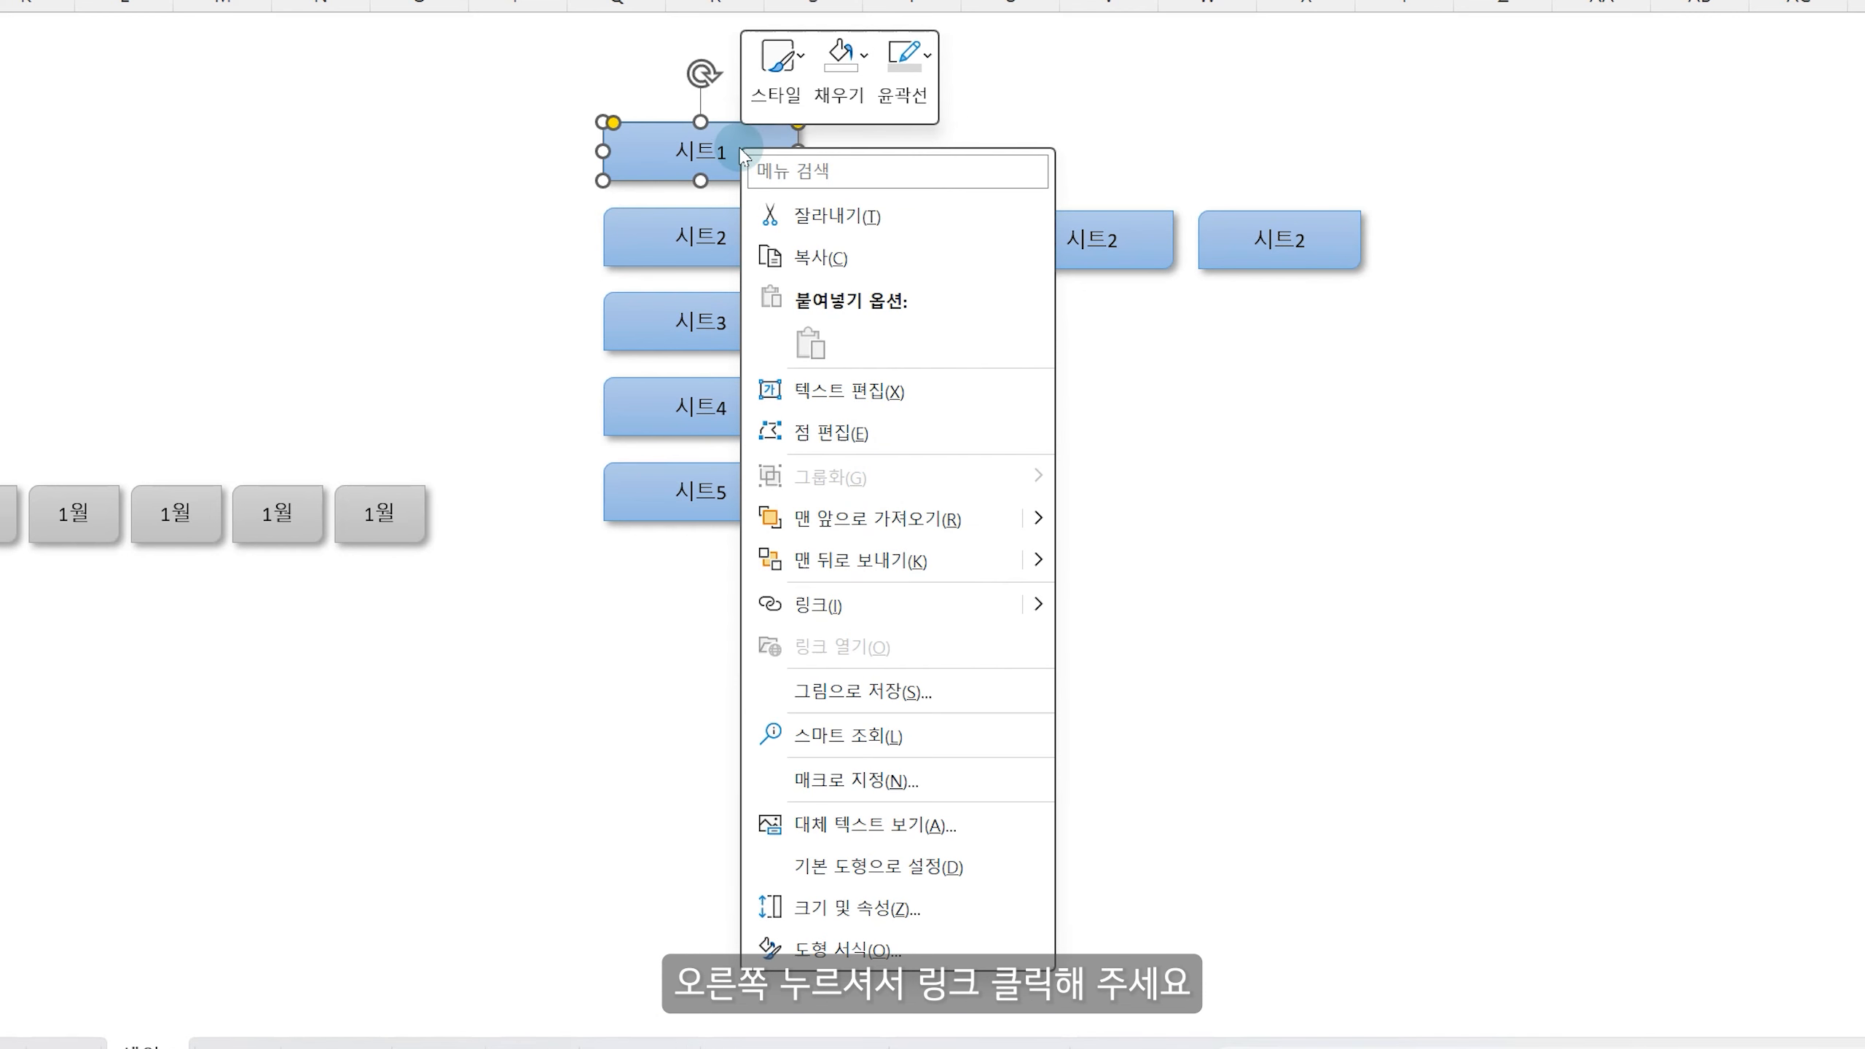
{"action": "left_click", "coordinate": [869, 608]}
{"action": "scroll", "coordinate": [673, 470], "scroll_direction": "up", "scroll_amount": 4}
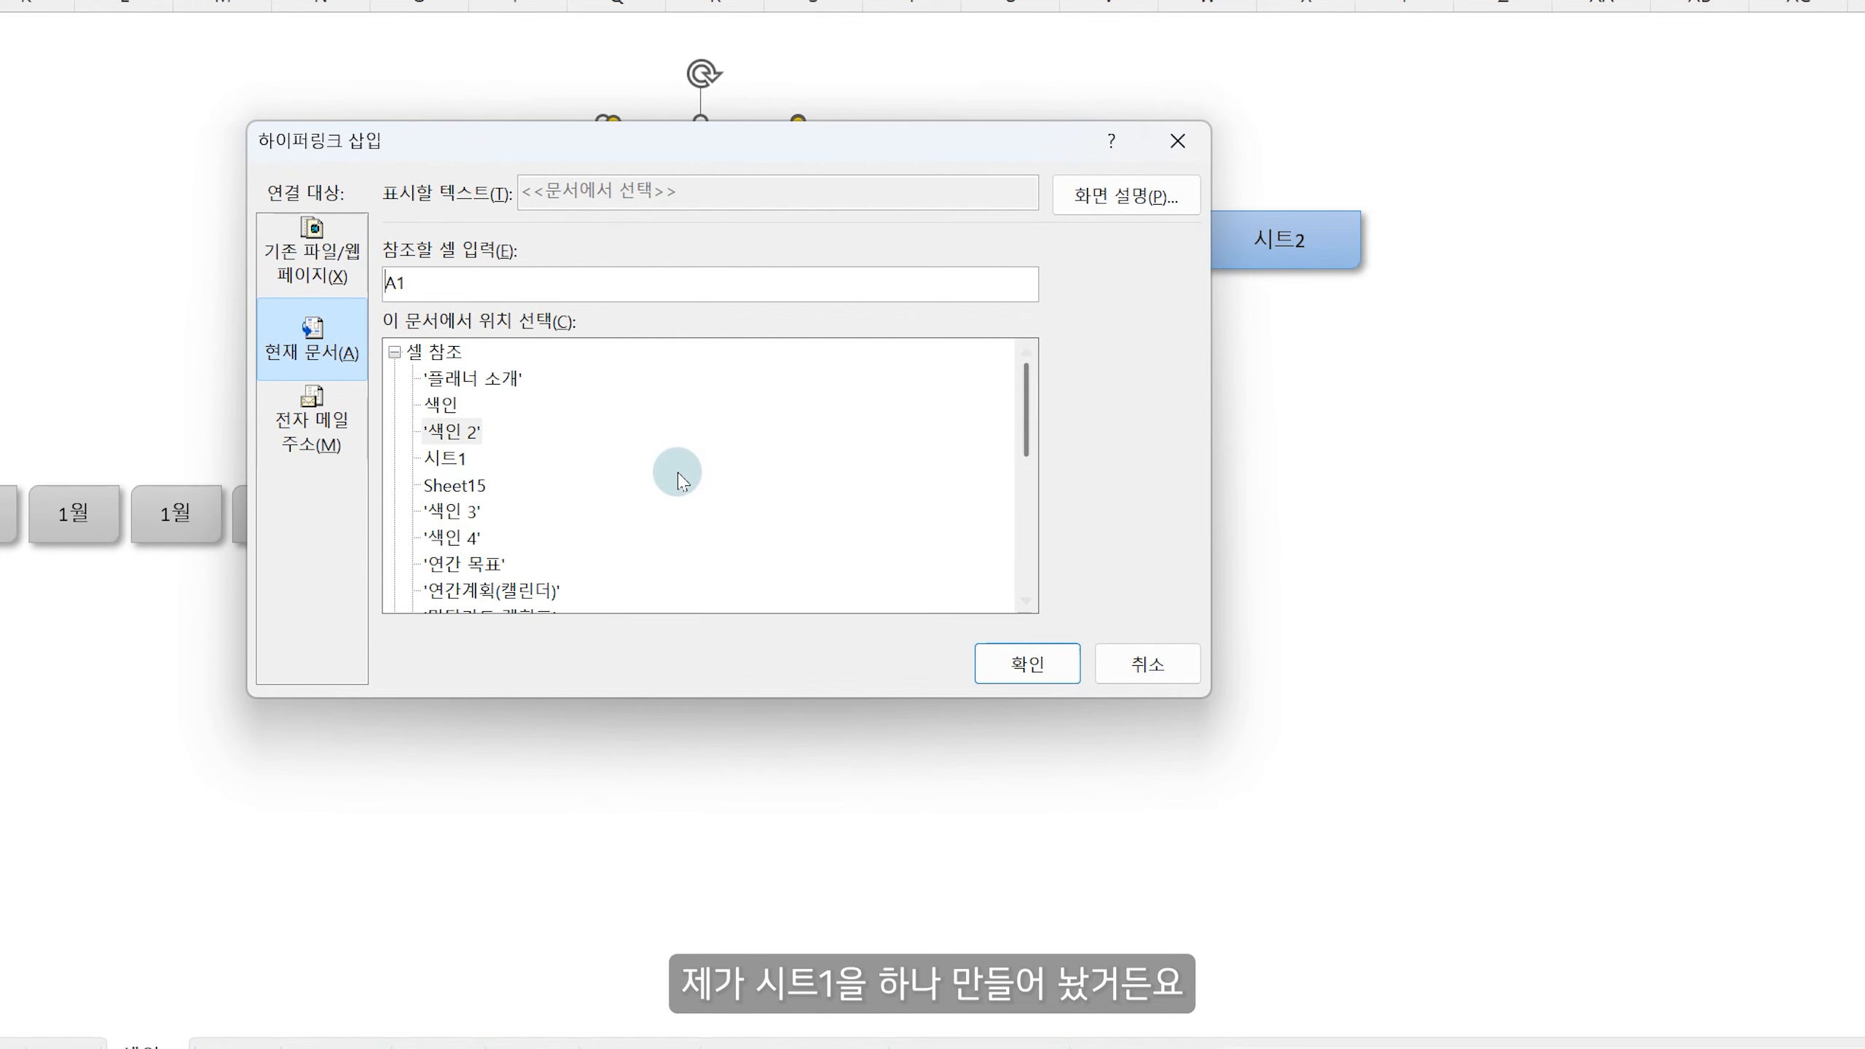
{"action": "left_click", "coordinate": [450, 461]}
{"action": "left_click", "coordinate": [1013, 661]}
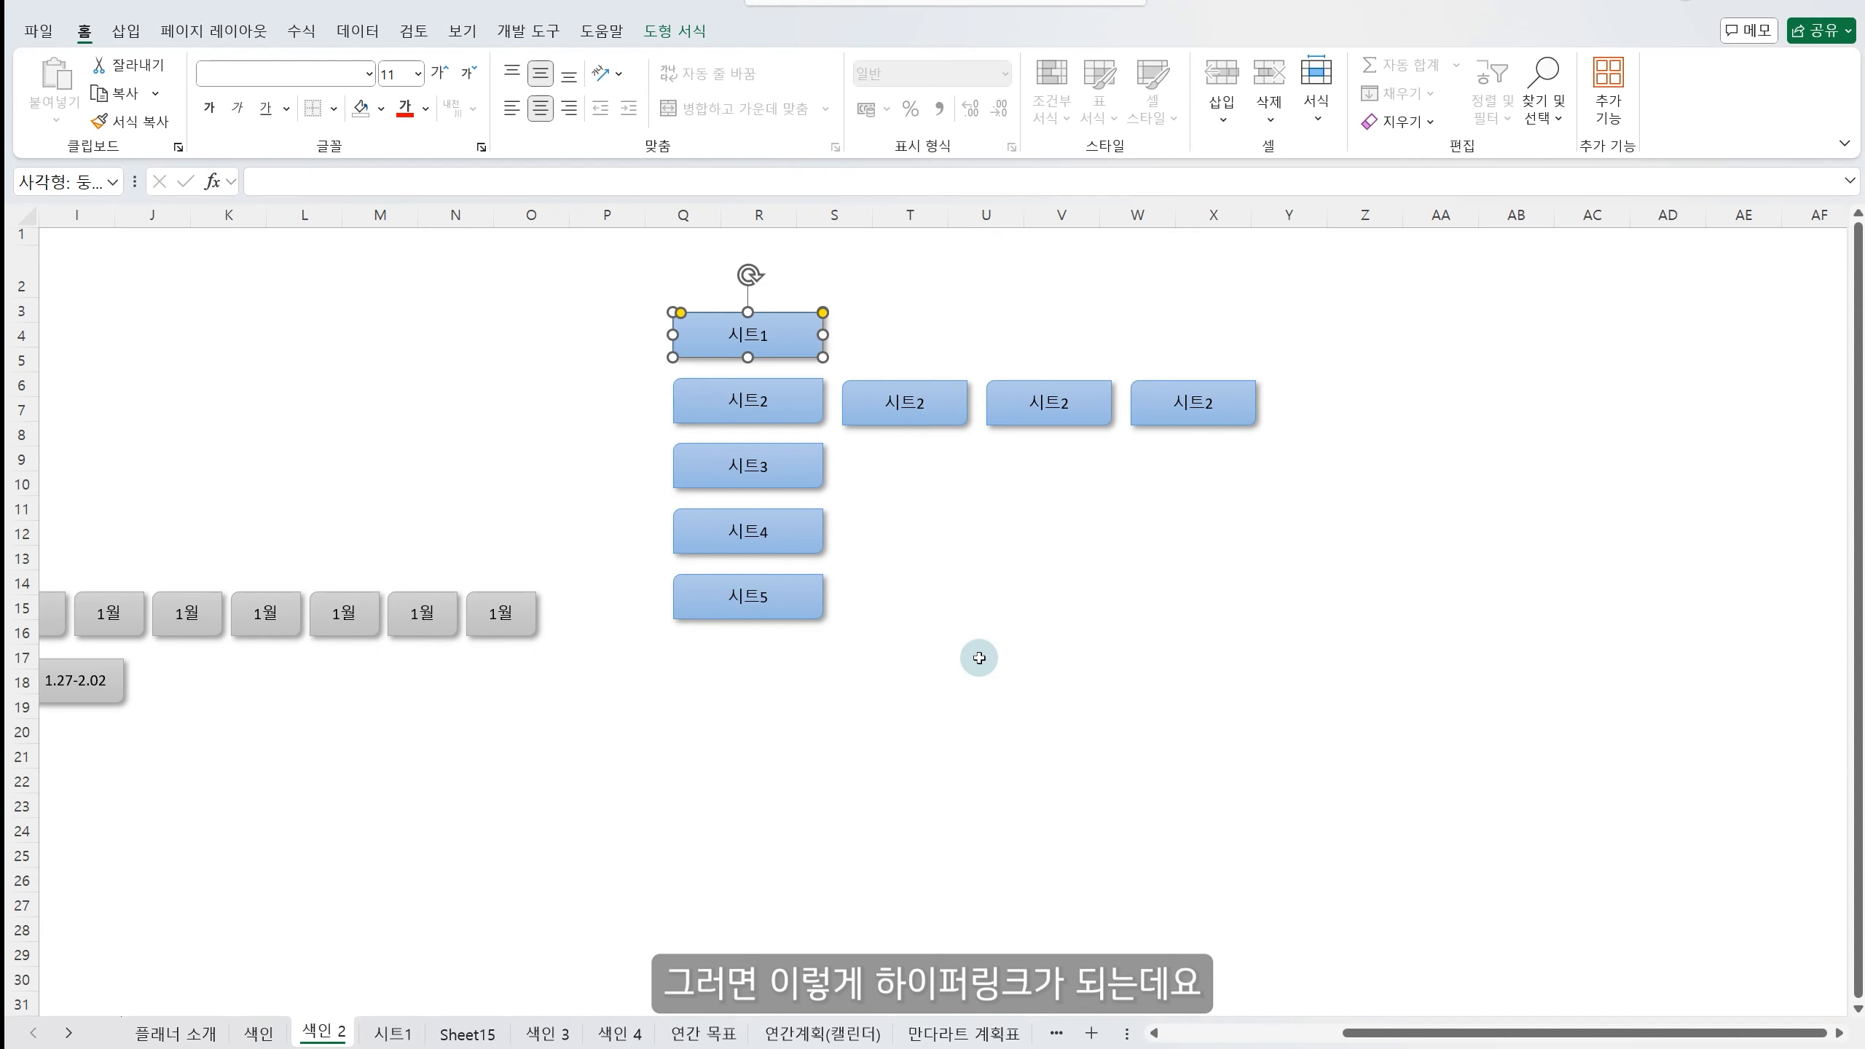
- Follow the link on the 시트1 shape to test that it leads to the 시트1 sheet
{"action": "left_click", "coordinate": [929, 581]}
{"action": "left_click", "coordinate": [727, 340]}
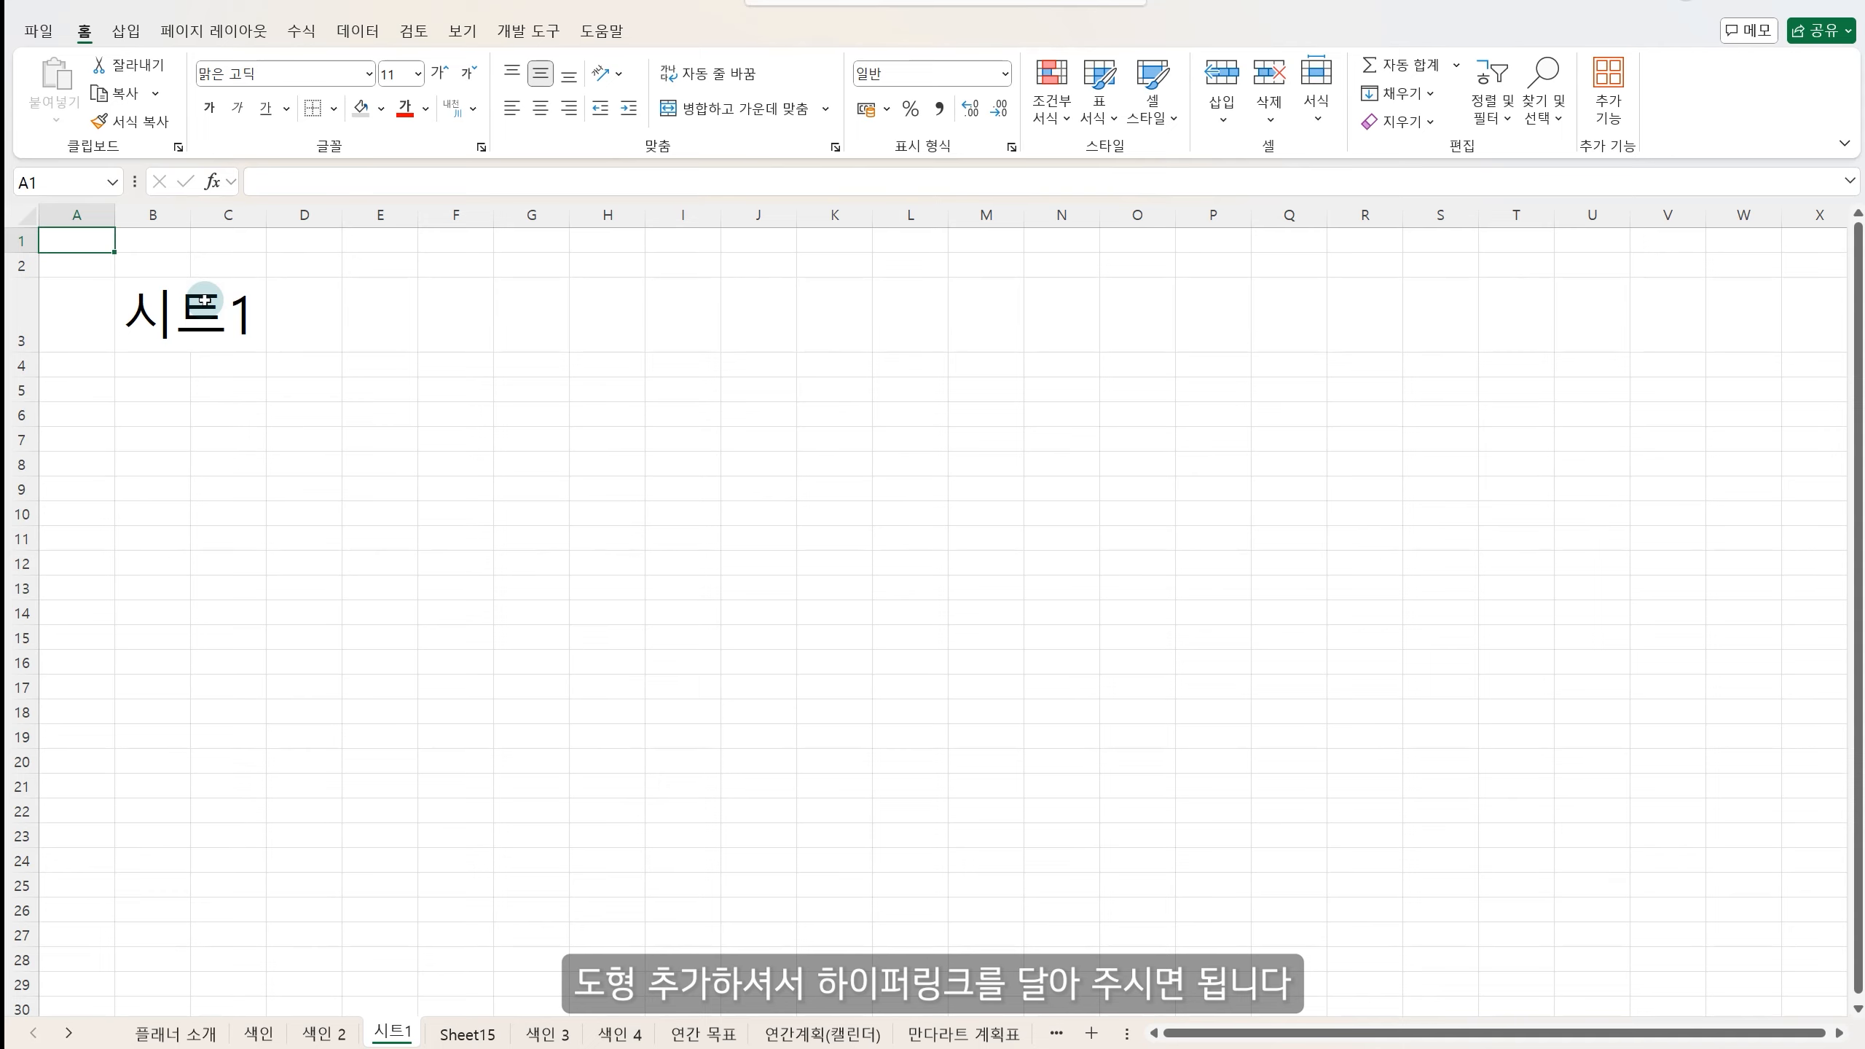
{"action": "left_click", "coordinate": [204, 300]}
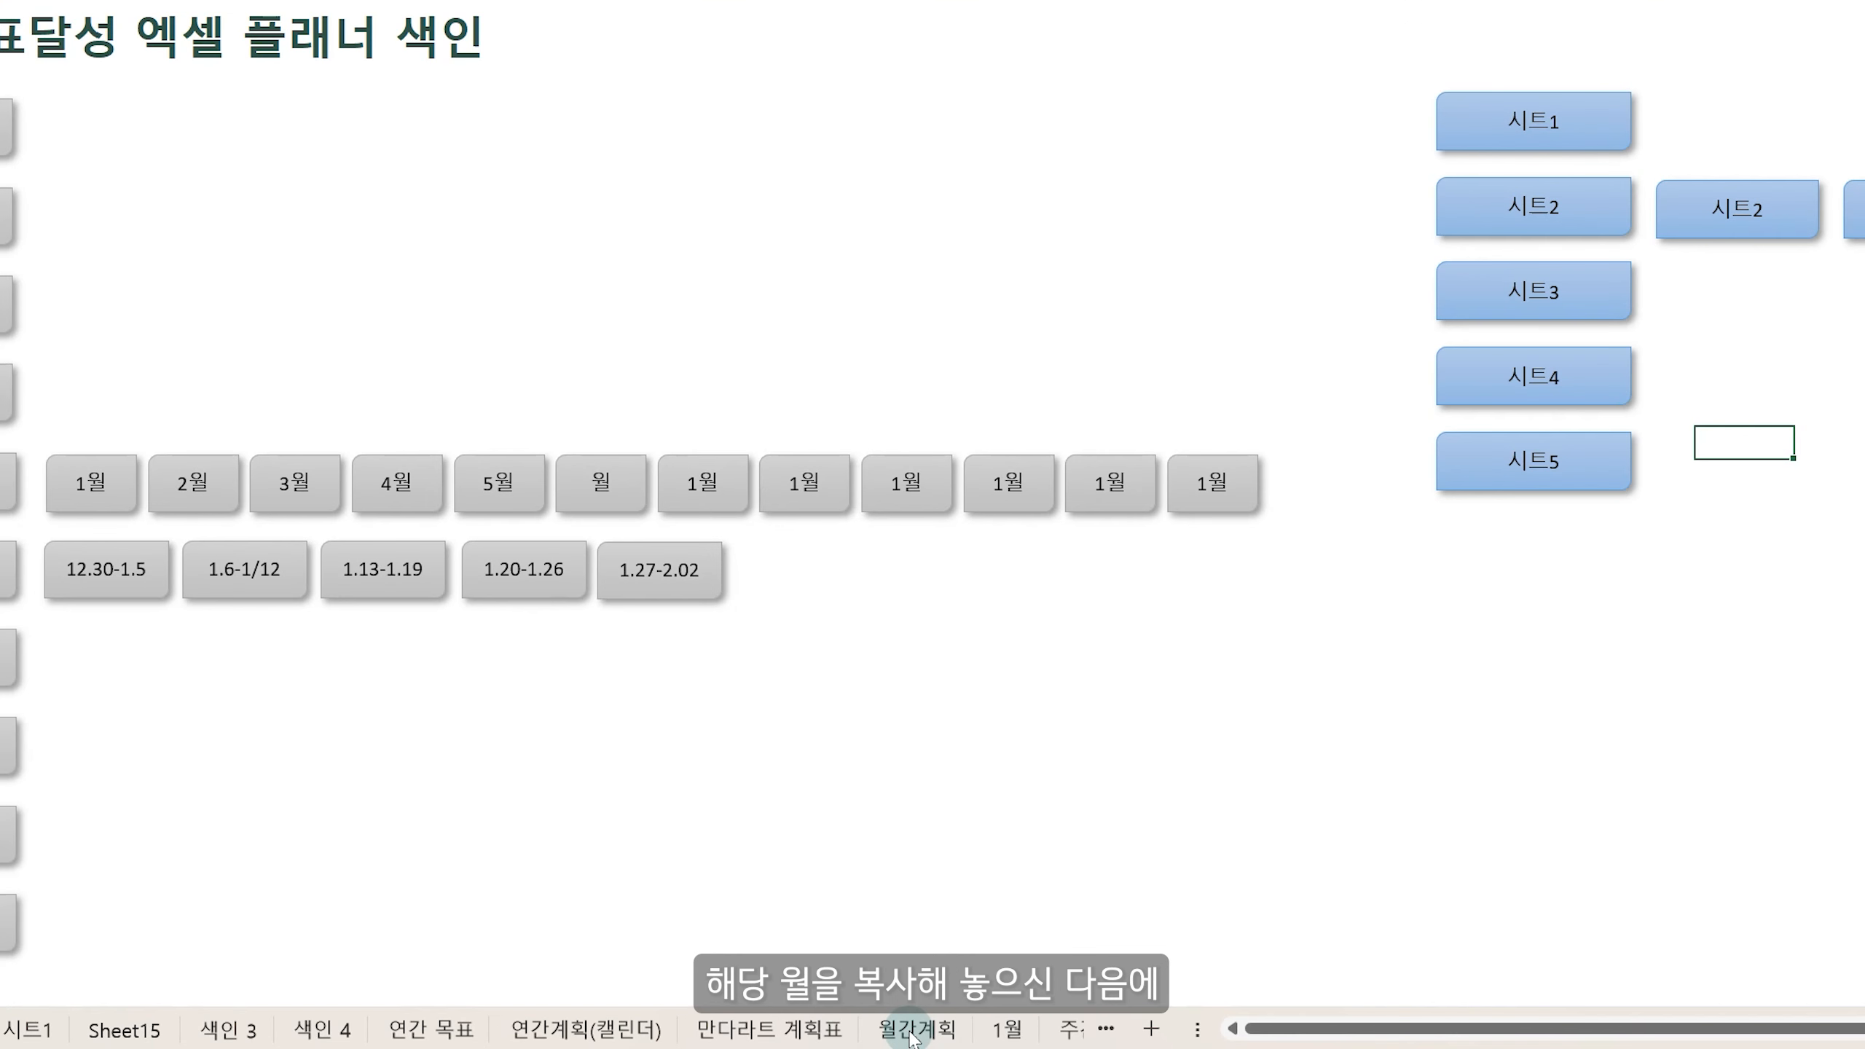
- Hide the 월간계획 sheet
{"action": "right_click", "coordinate": [912, 1035]}
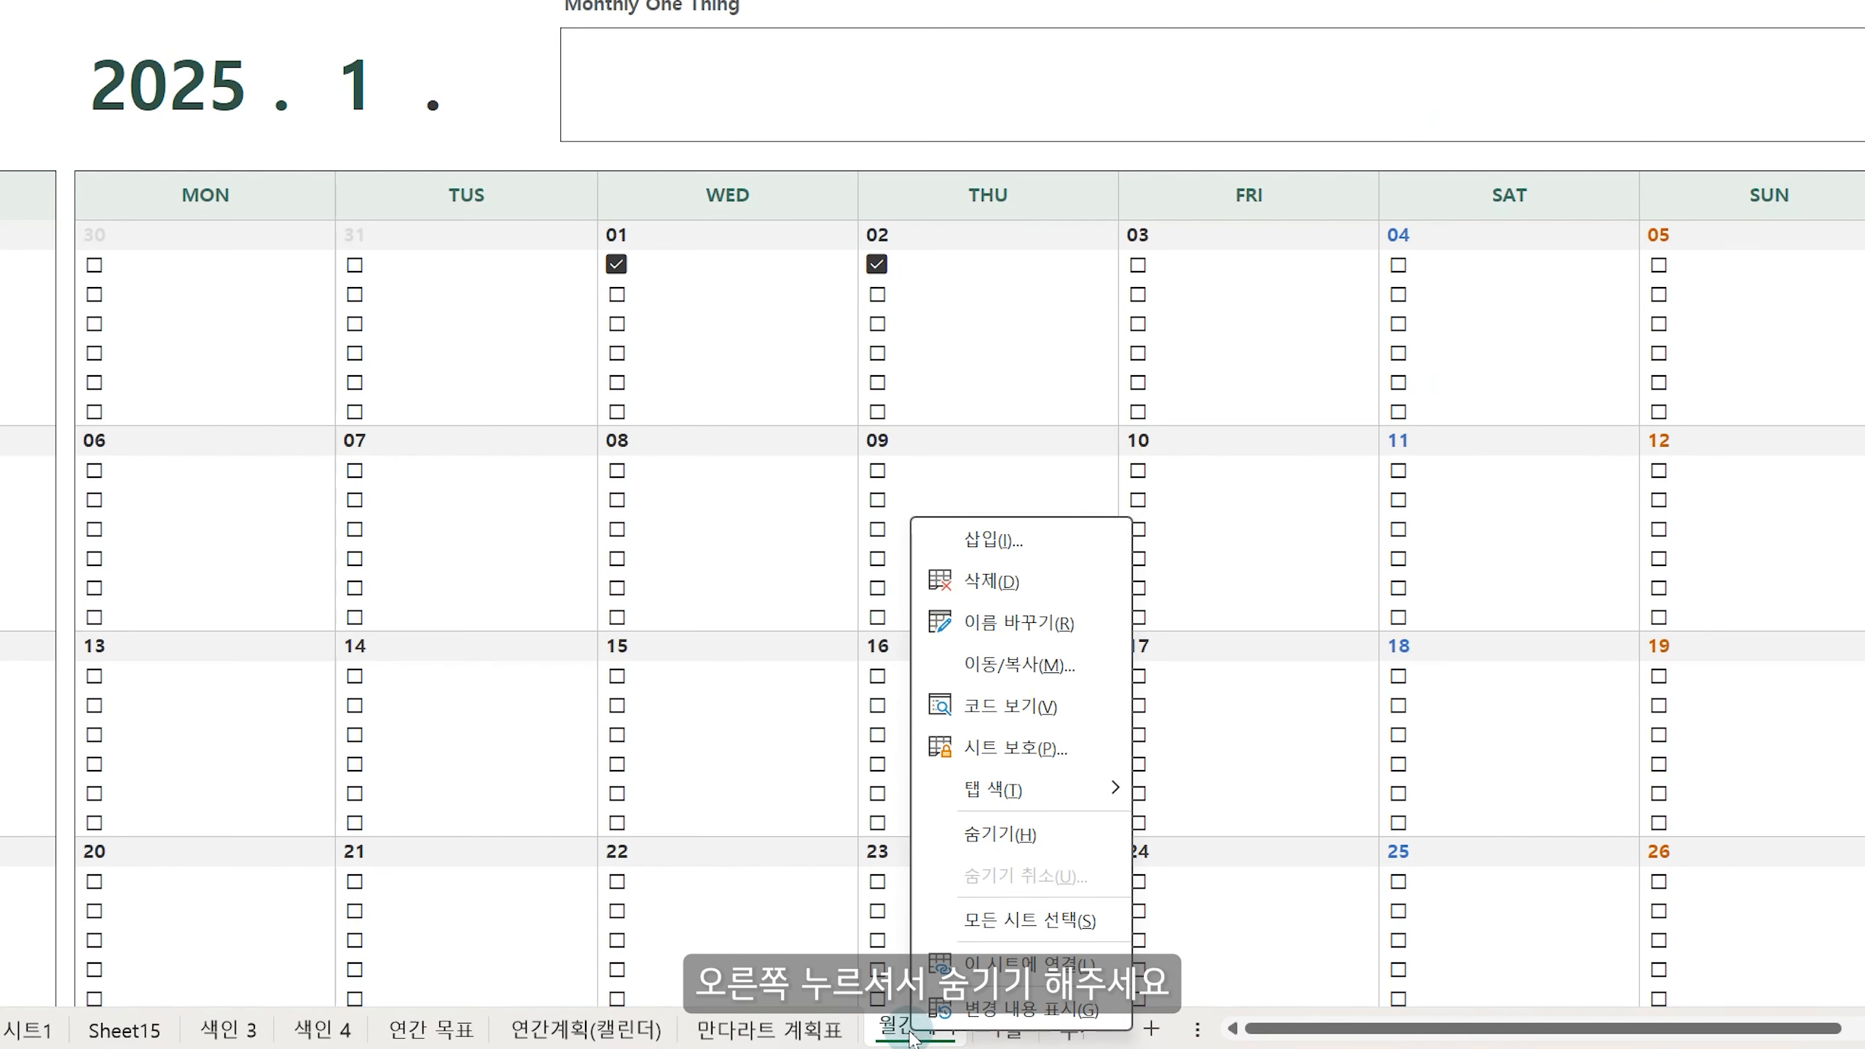
{"action": "left_click", "coordinate": [1011, 836]}
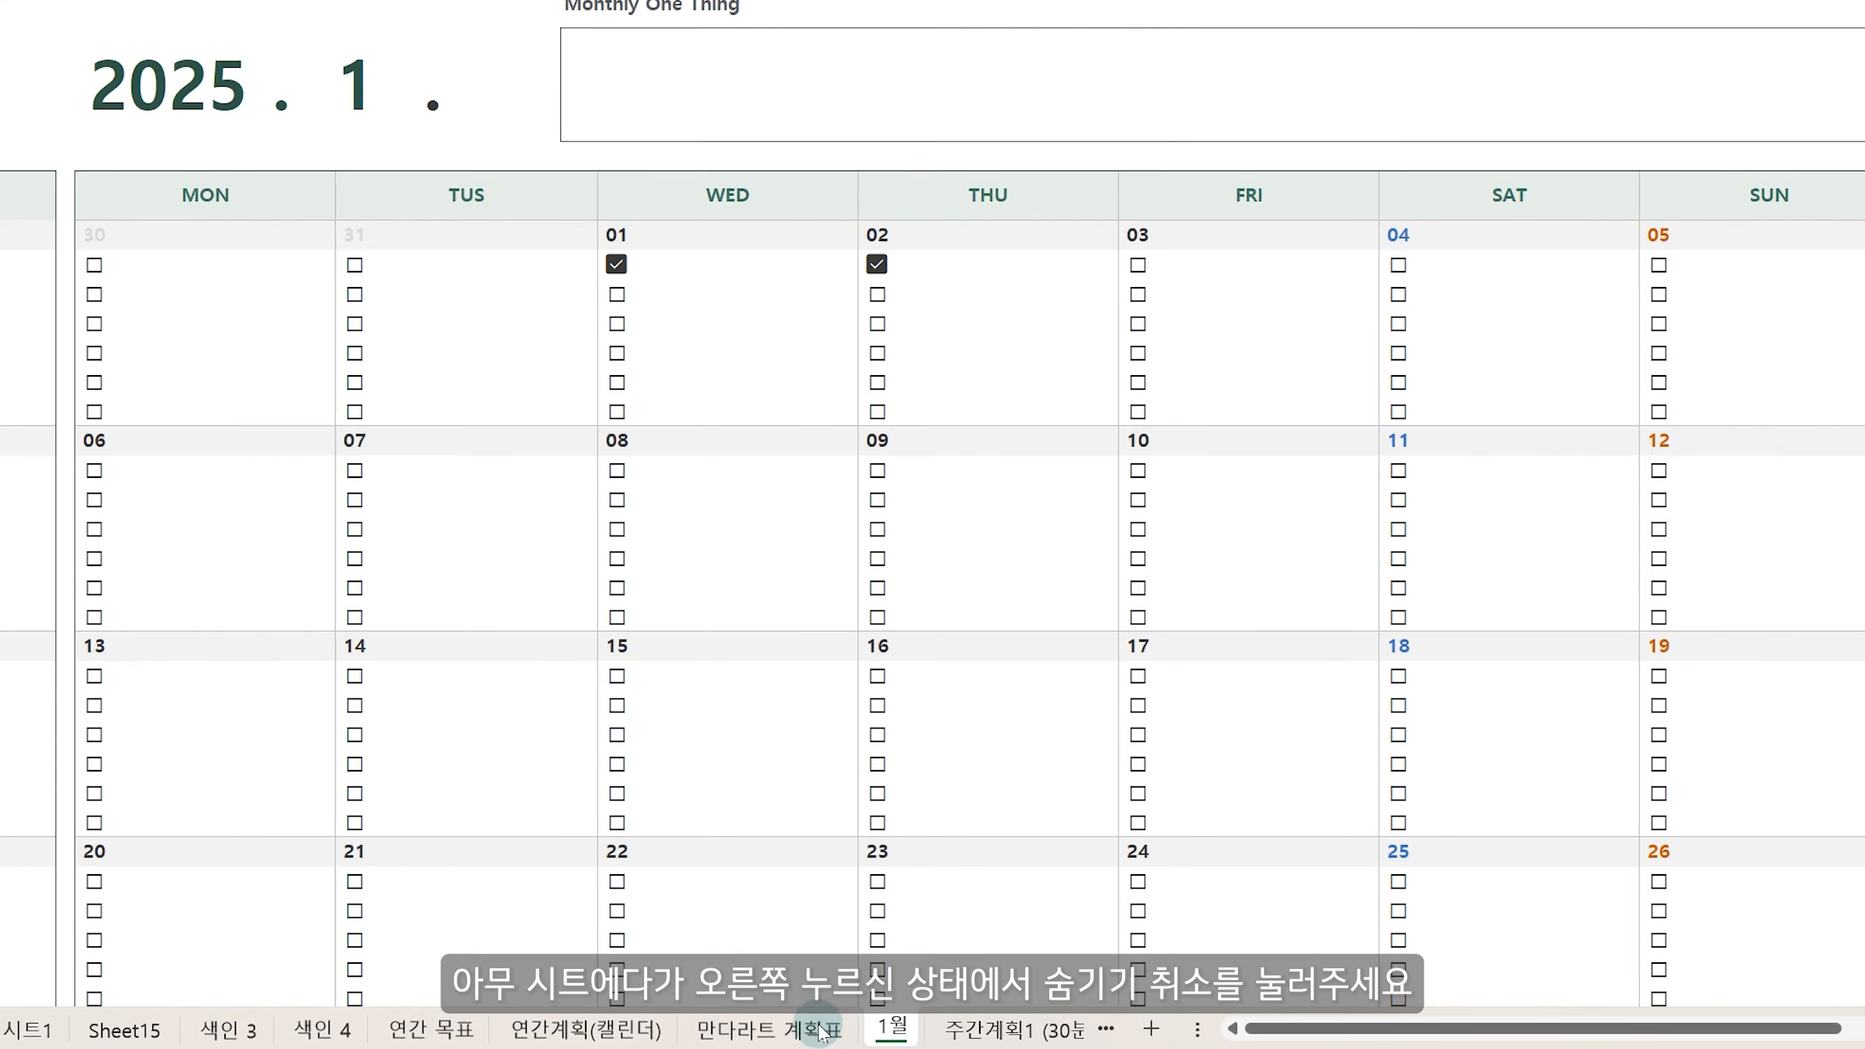
- Unhide the 월간계획 sheet
{"action": "right_click", "coordinate": [830, 1036]}
{"action": "left_click", "coordinate": [938, 881]}
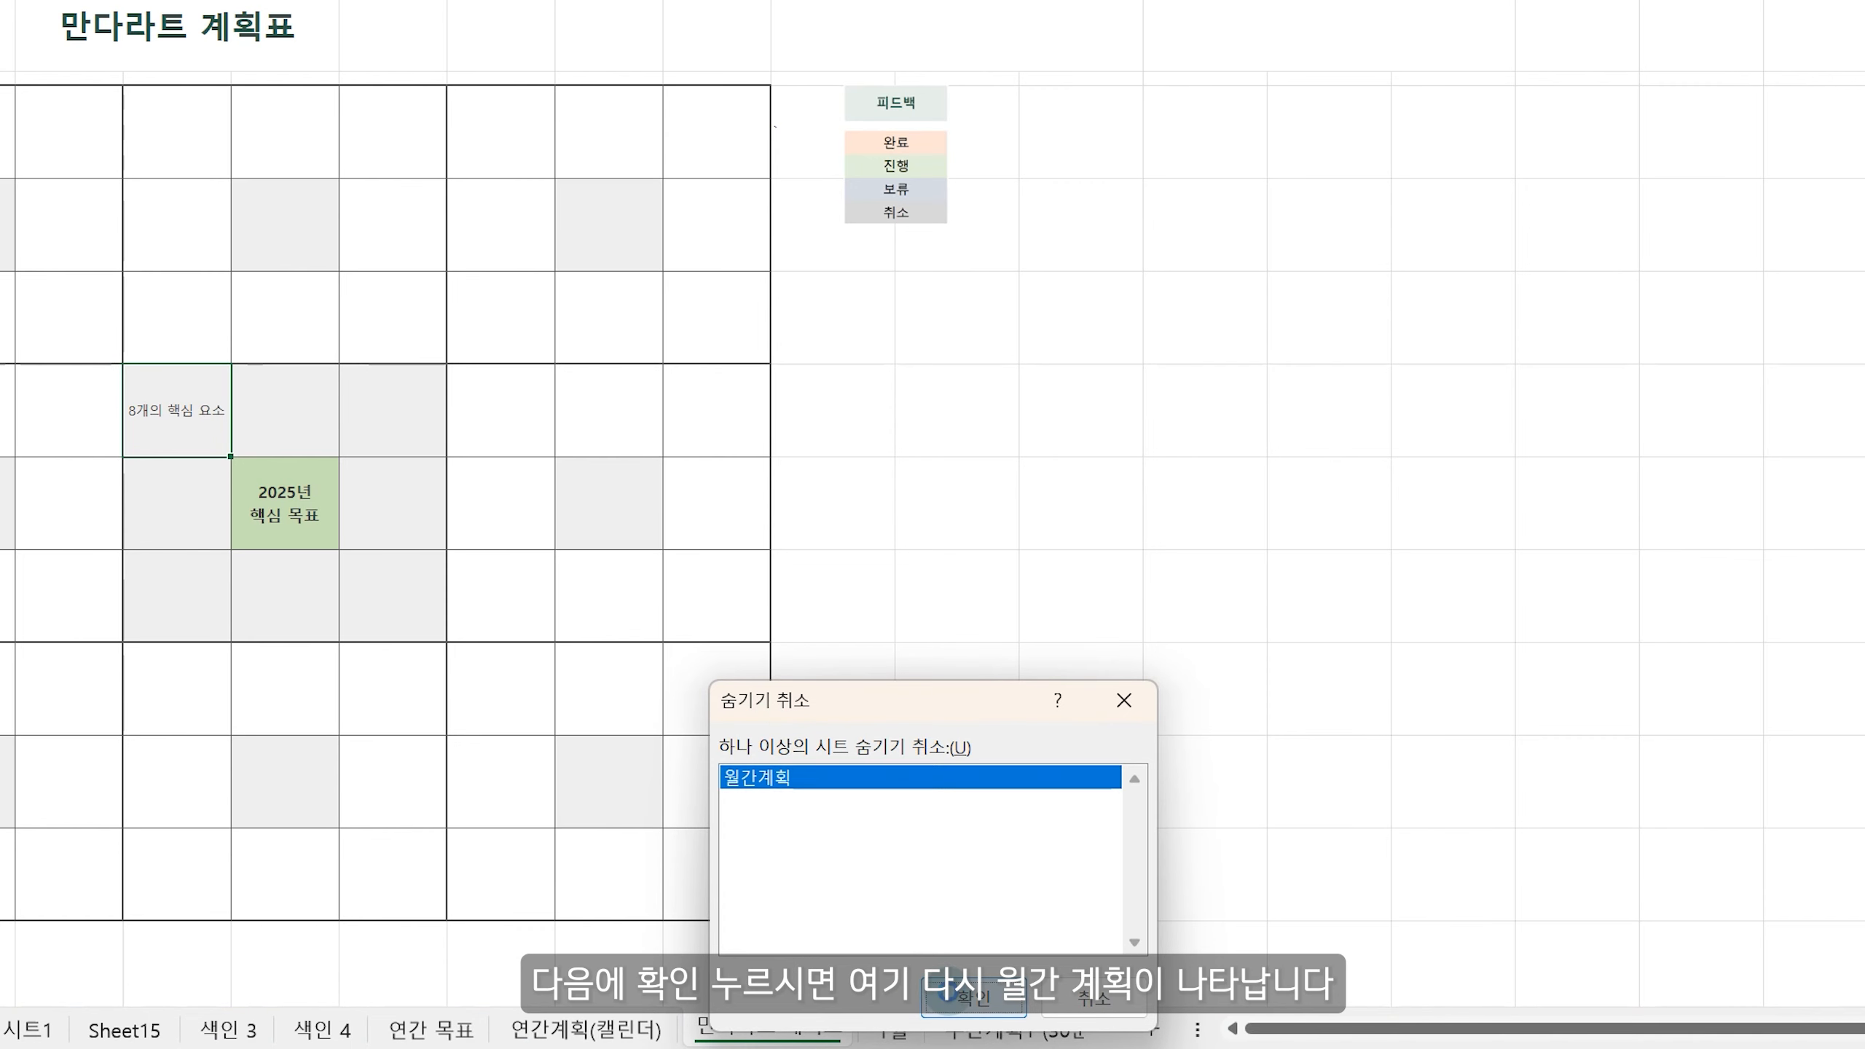
{"action": "left_click", "coordinate": [950, 996]}
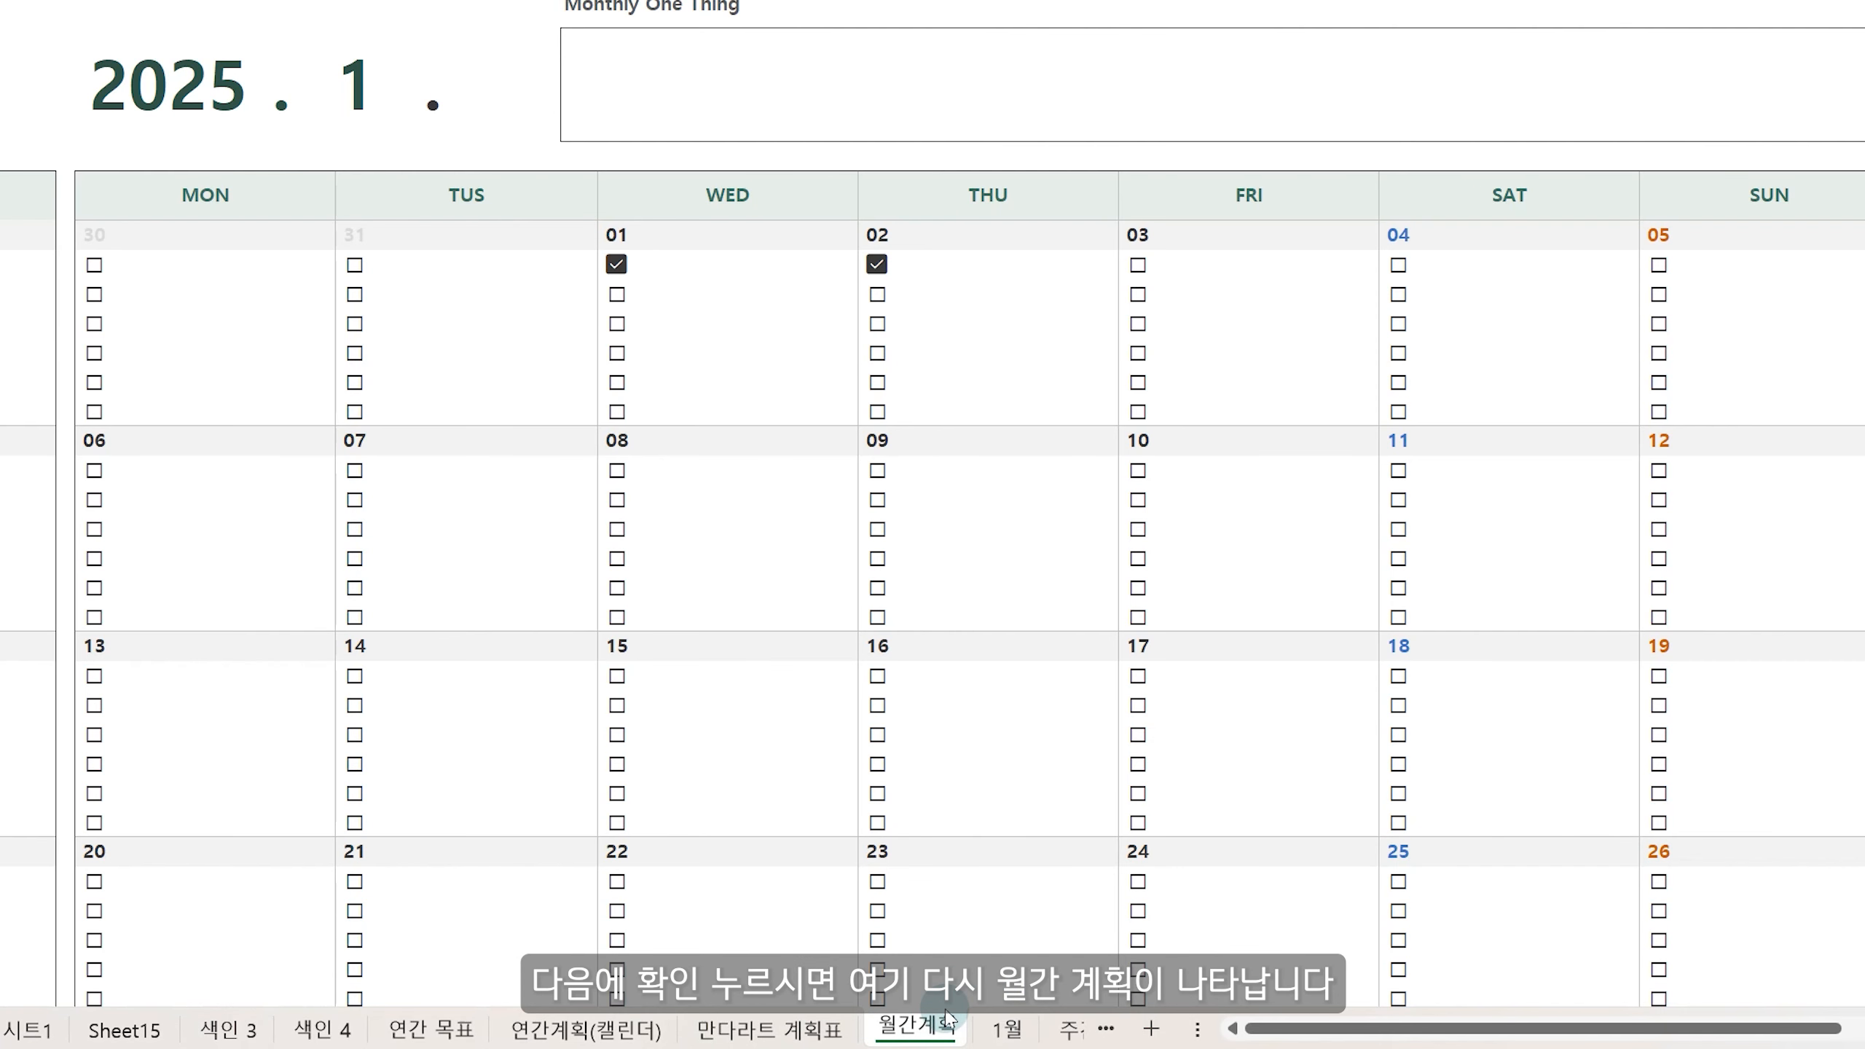